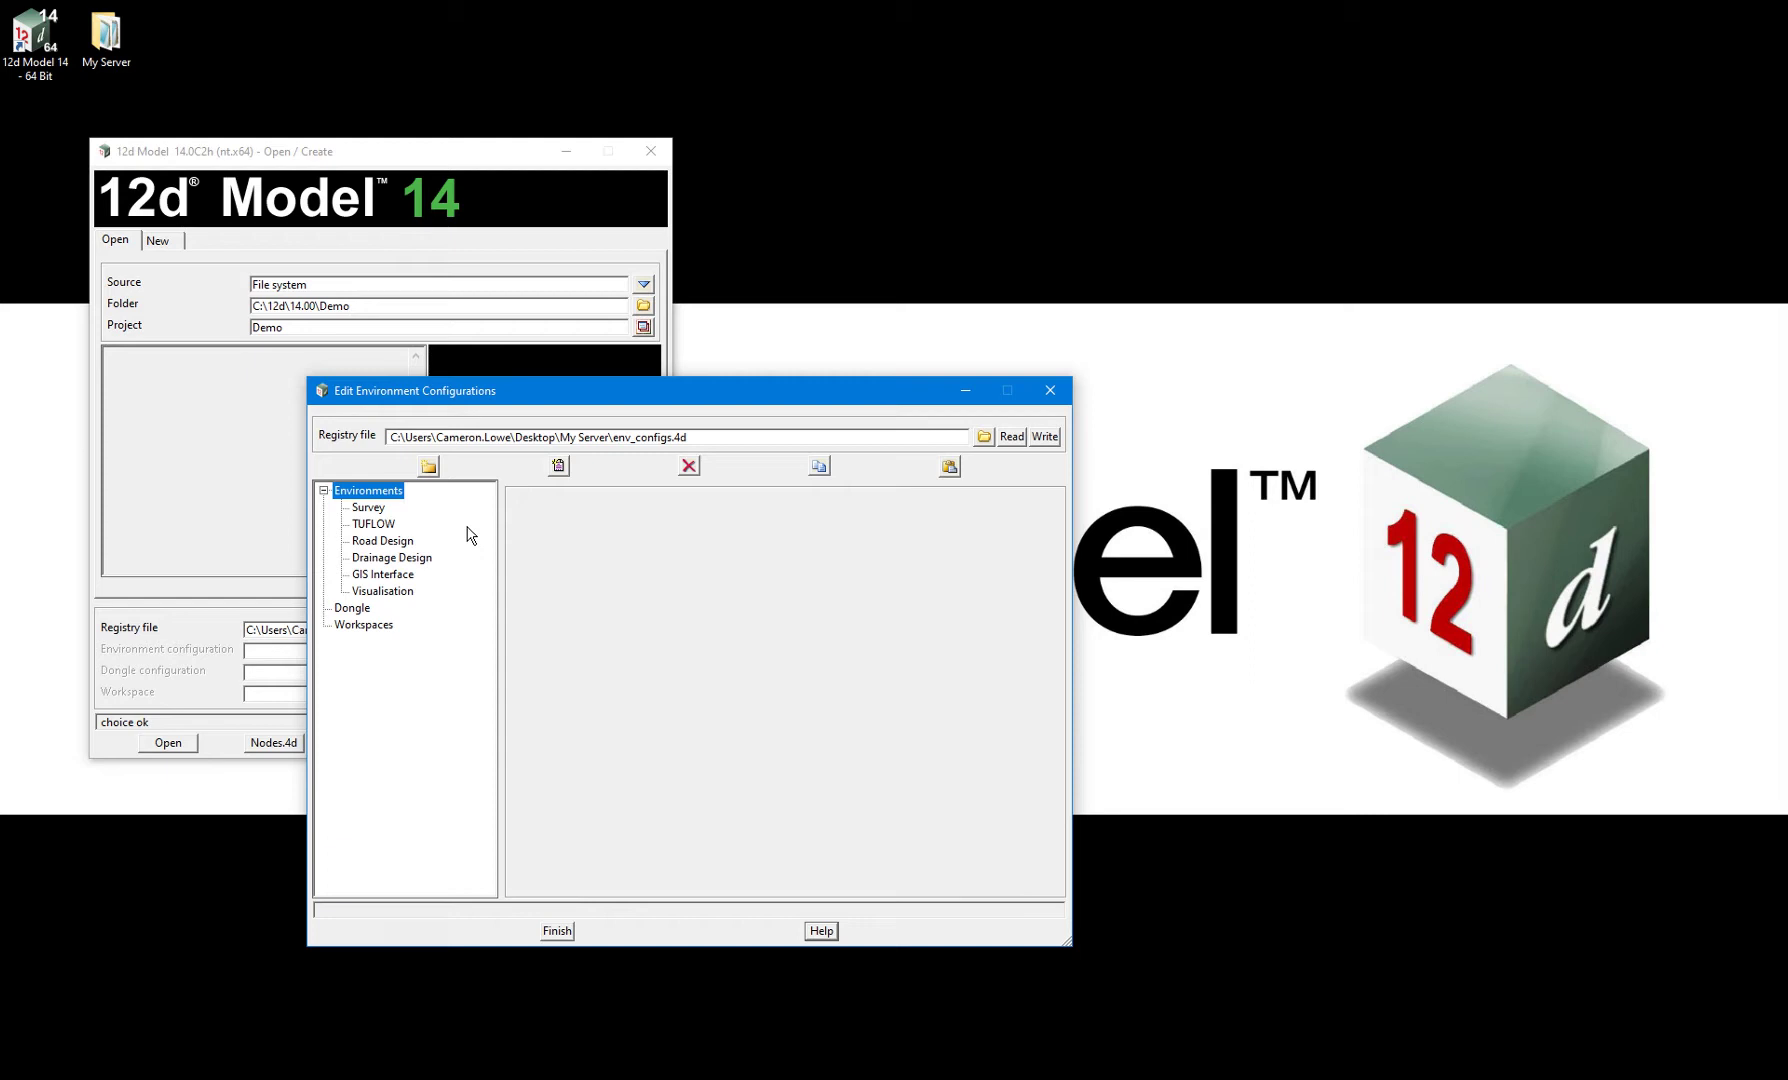
# Delete the seven dongle .4d files from the My Server folder, keeping env_configs.4d and nodes.4d, and close the folder
pyautogui.click(351, 609)
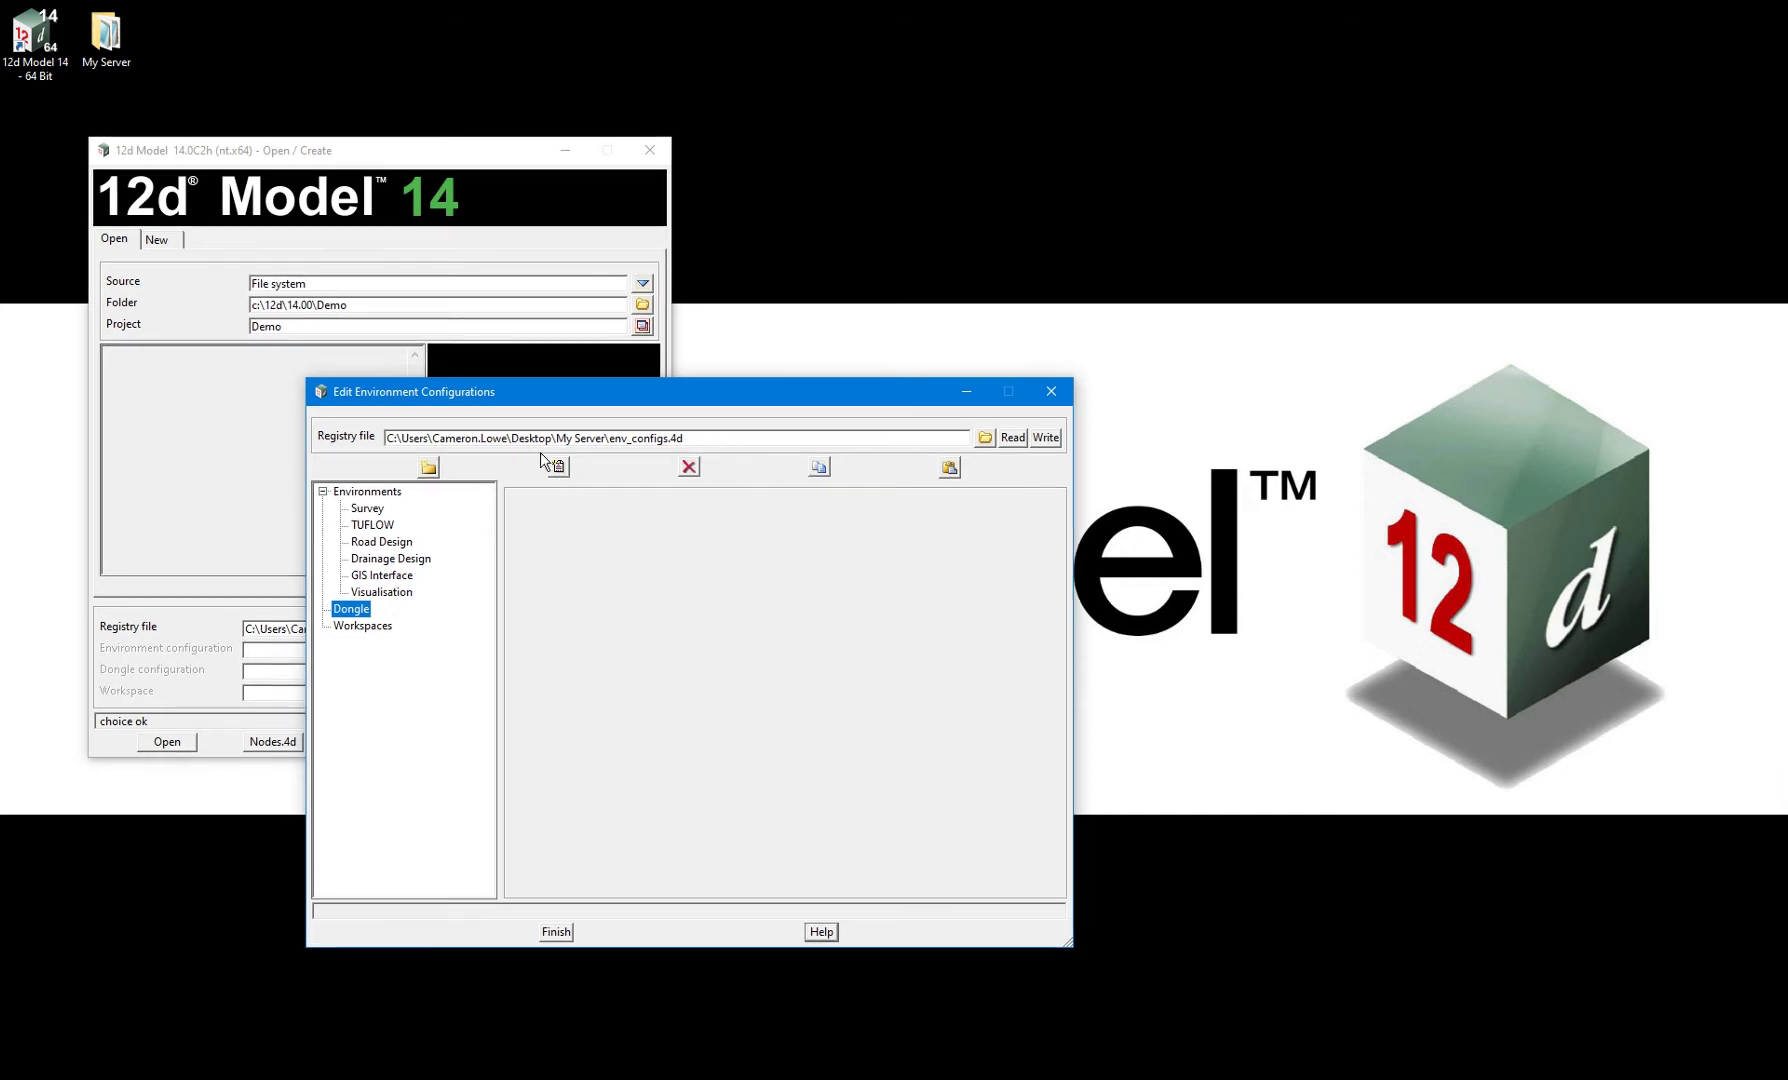
pyautogui.click(101, 48)
pyautogui.doubleClick(101, 48)
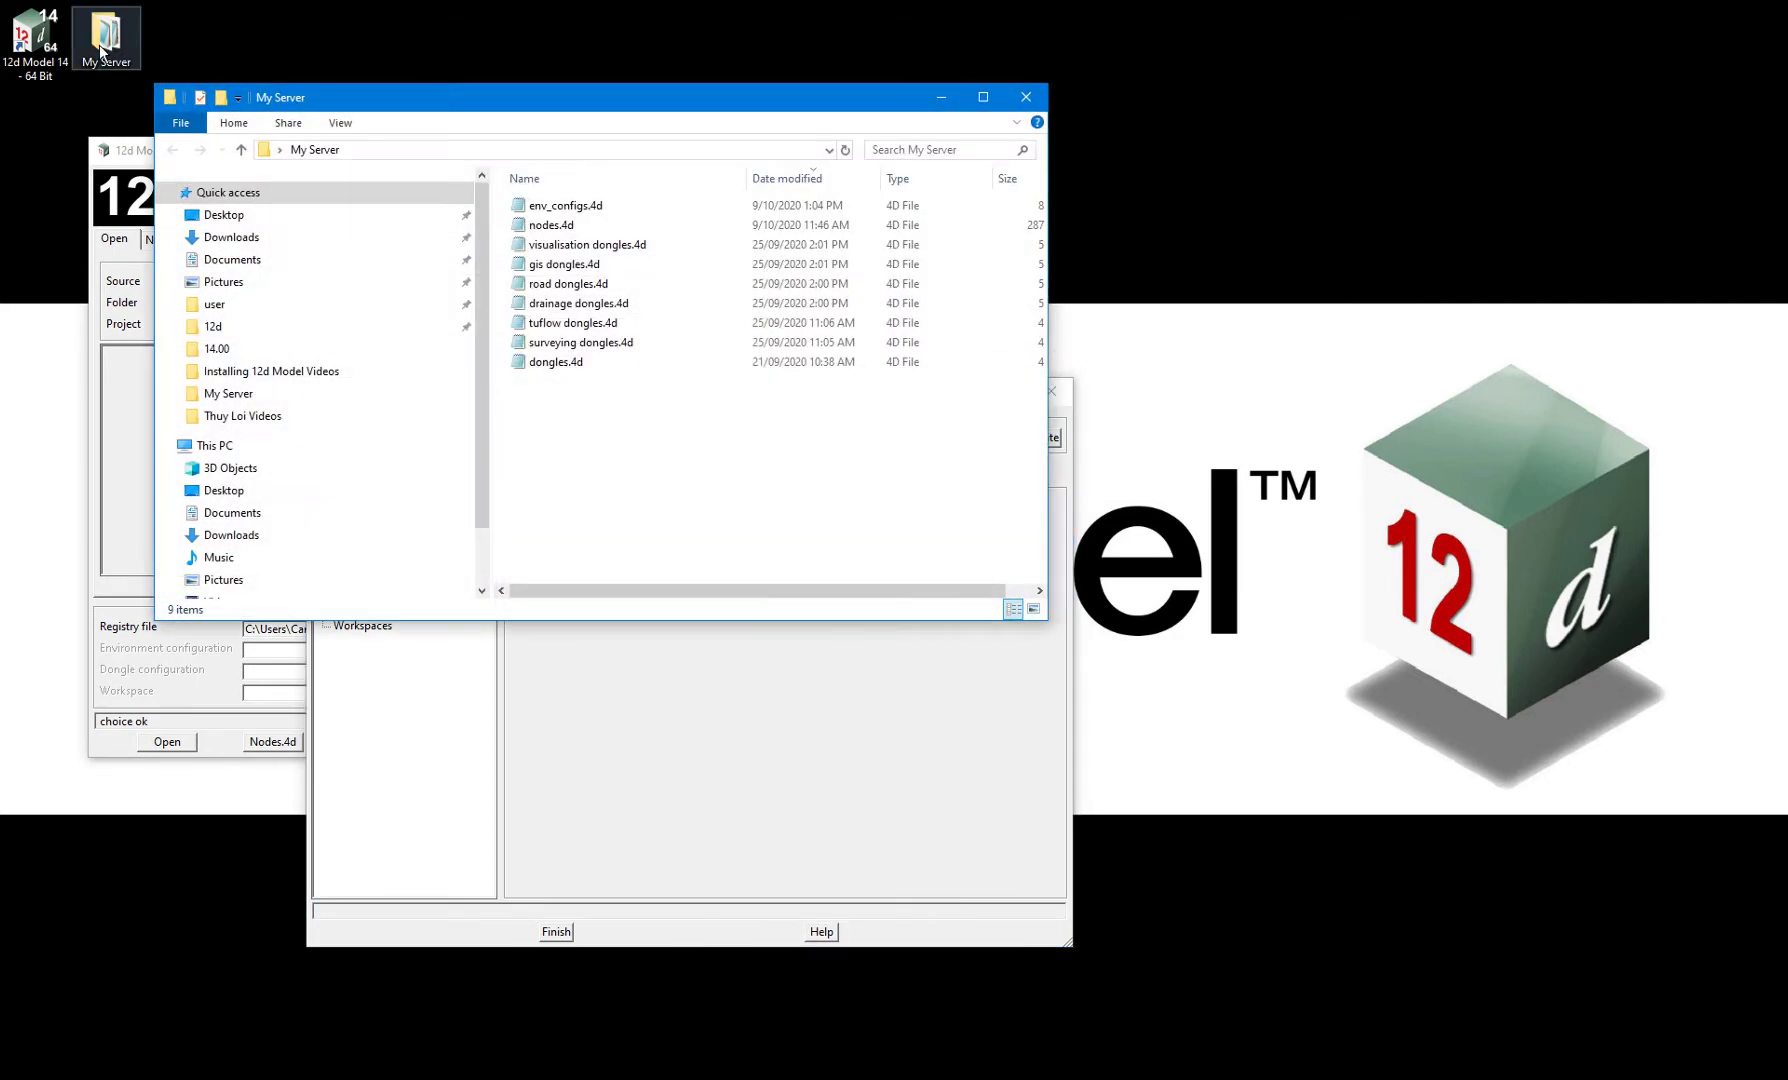
pyautogui.click(570, 245)
pyautogui.keyDown('shift'); pyautogui.click(563, 264); pyautogui.keyUp('shift')
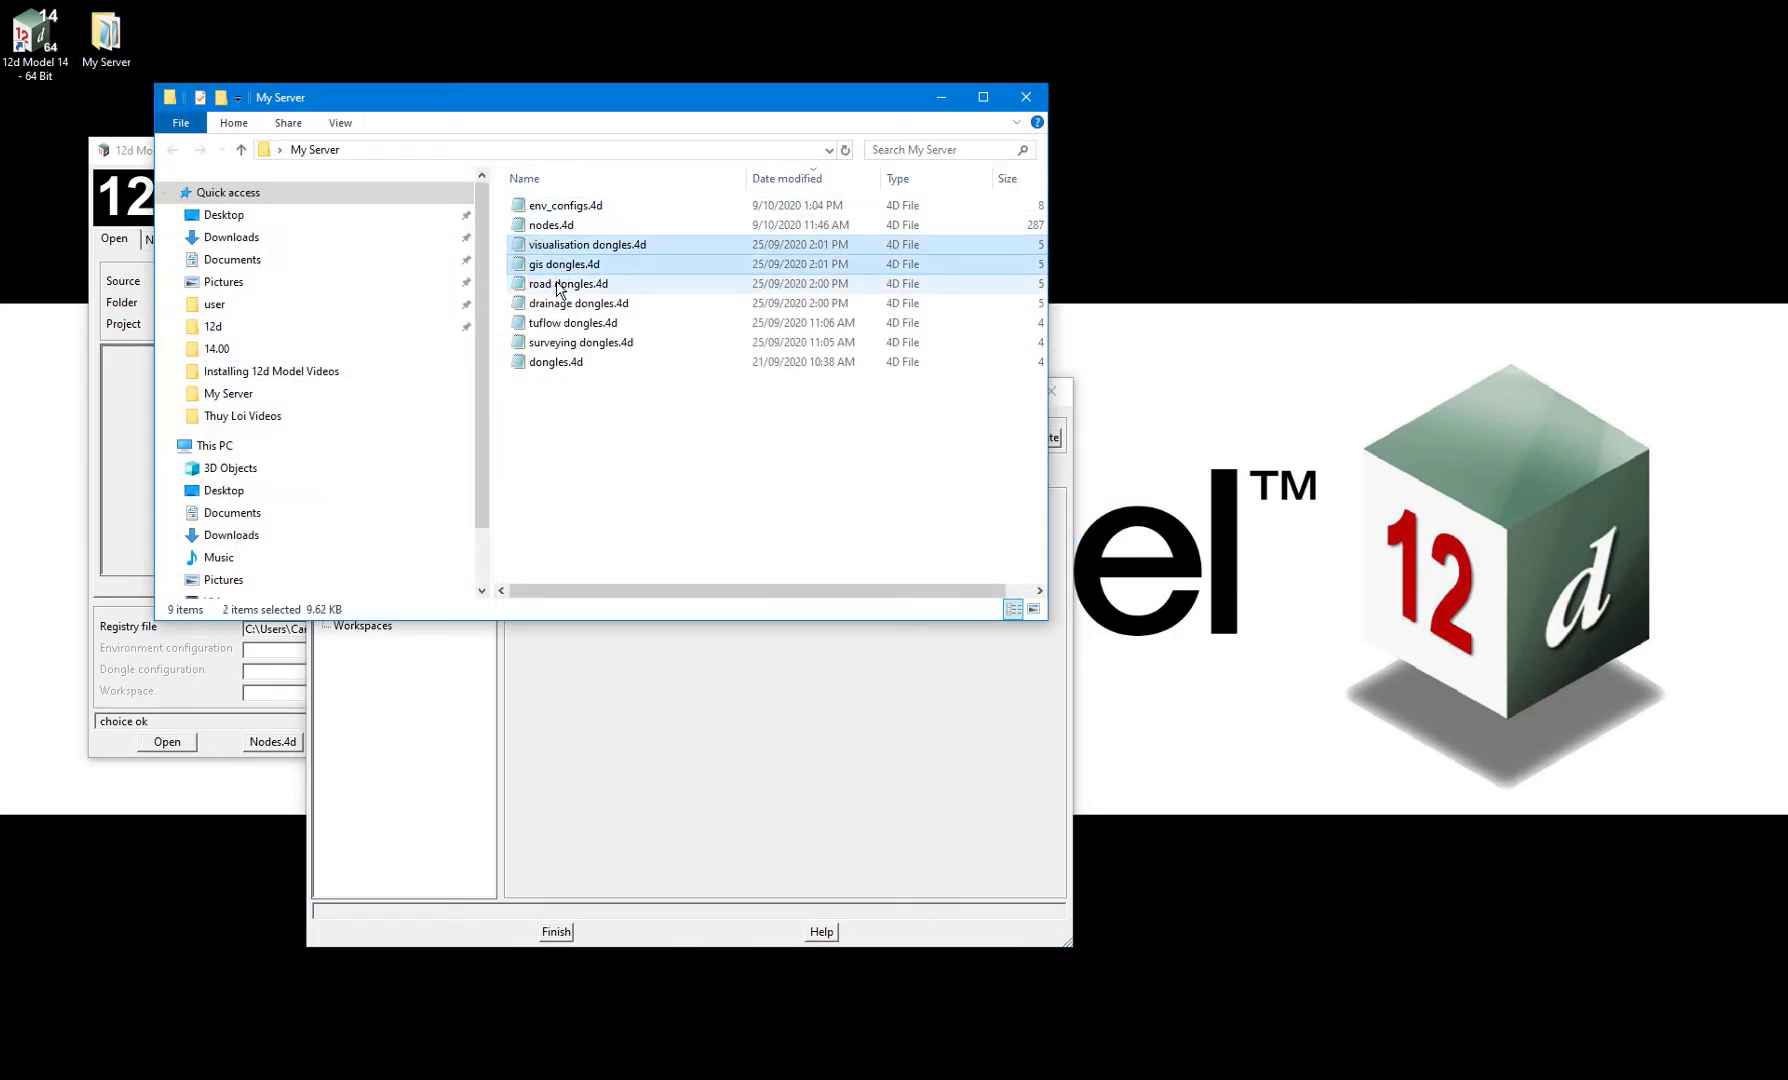
pyautogui.keyDown('shift'); pyautogui.click(565, 284); pyautogui.keyUp('shift')
pyautogui.keyDown('shift'); pyautogui.click(566, 303); pyautogui.keyUp('shift')
pyautogui.keyDown('shift'); pyautogui.click(563, 344); pyautogui.keyUp('shift')
pyautogui.keyDown('shift'); pyautogui.click(559, 364); pyautogui.keyUp('shift')
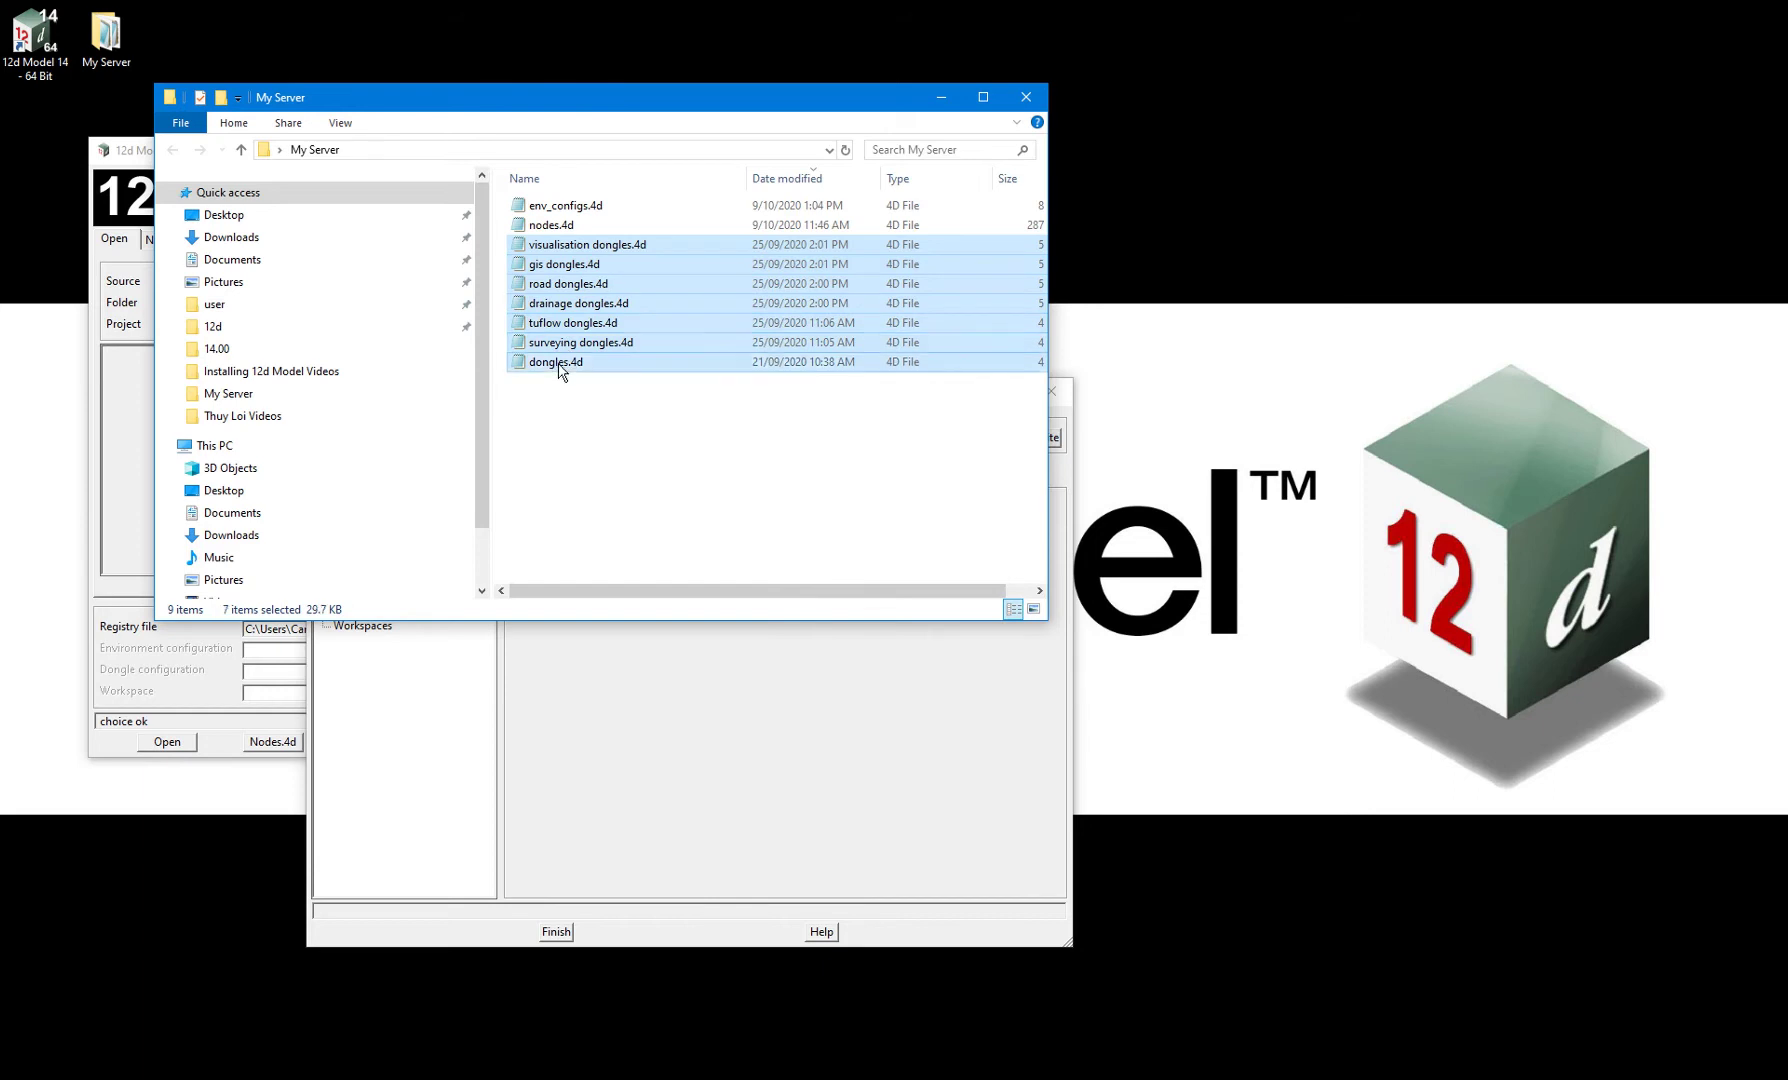
pyautogui.rightClick(566, 339)
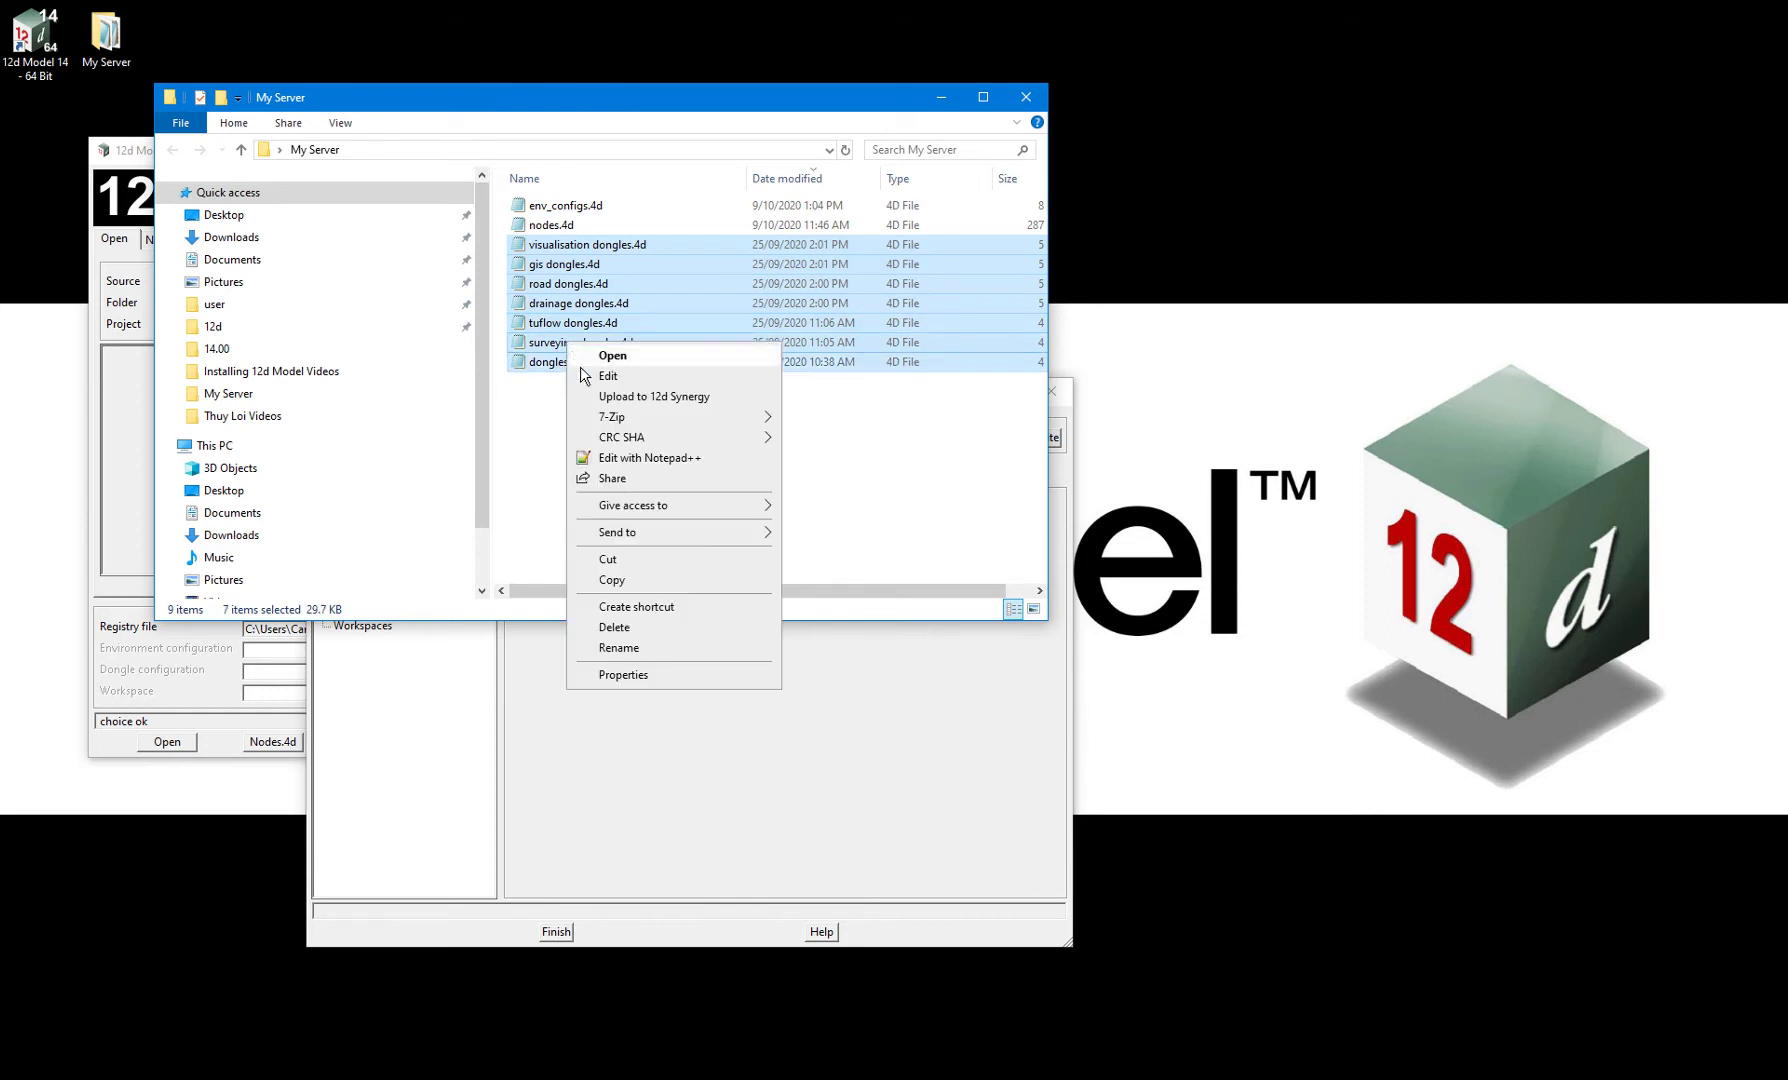
pyautogui.click(630, 627)
pyautogui.click(1020, 94)
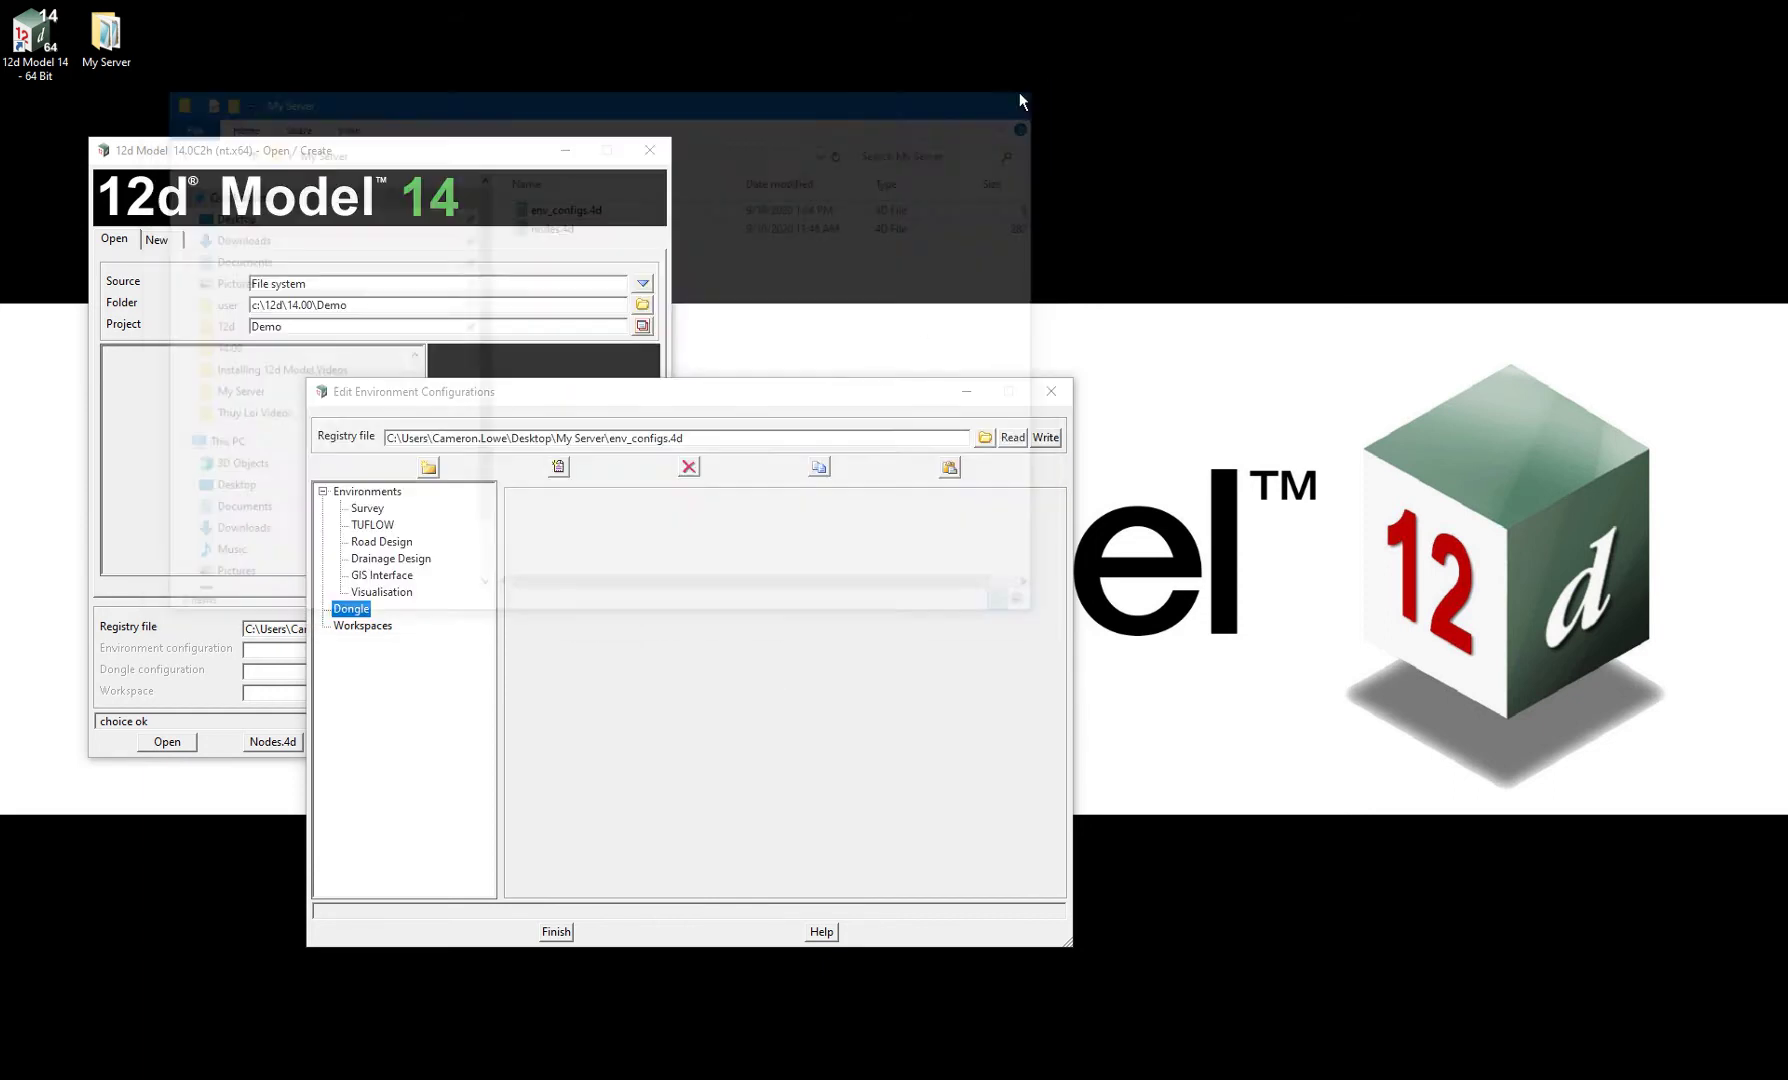
# Create a new dongle configuration named Survey under the Dongle node
pyautogui.click(558, 466)
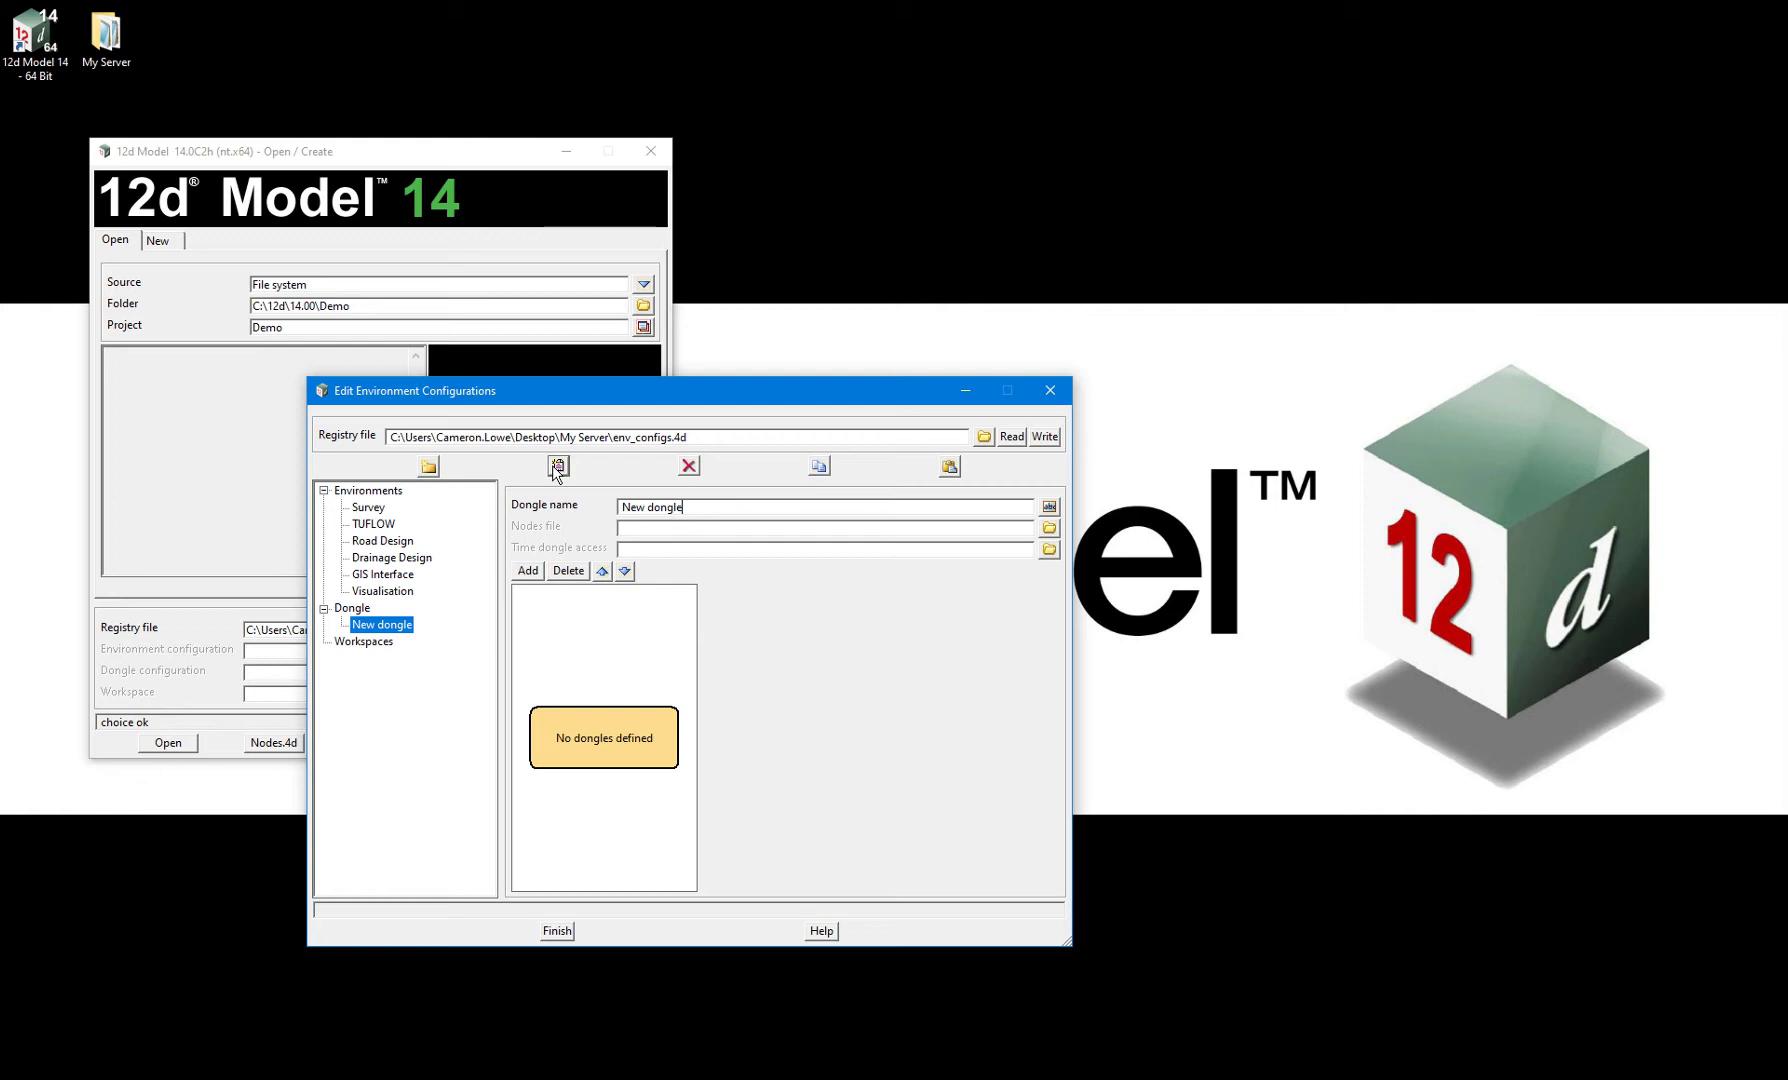
pyautogui.moveTo(685, 508); pyautogui.dragTo(577, 513)
pyautogui.write('Survey')
# Add a dongle of type Codemeter - local to the Survey dongle configuration and name it Survey
pyautogui.click(528, 570)
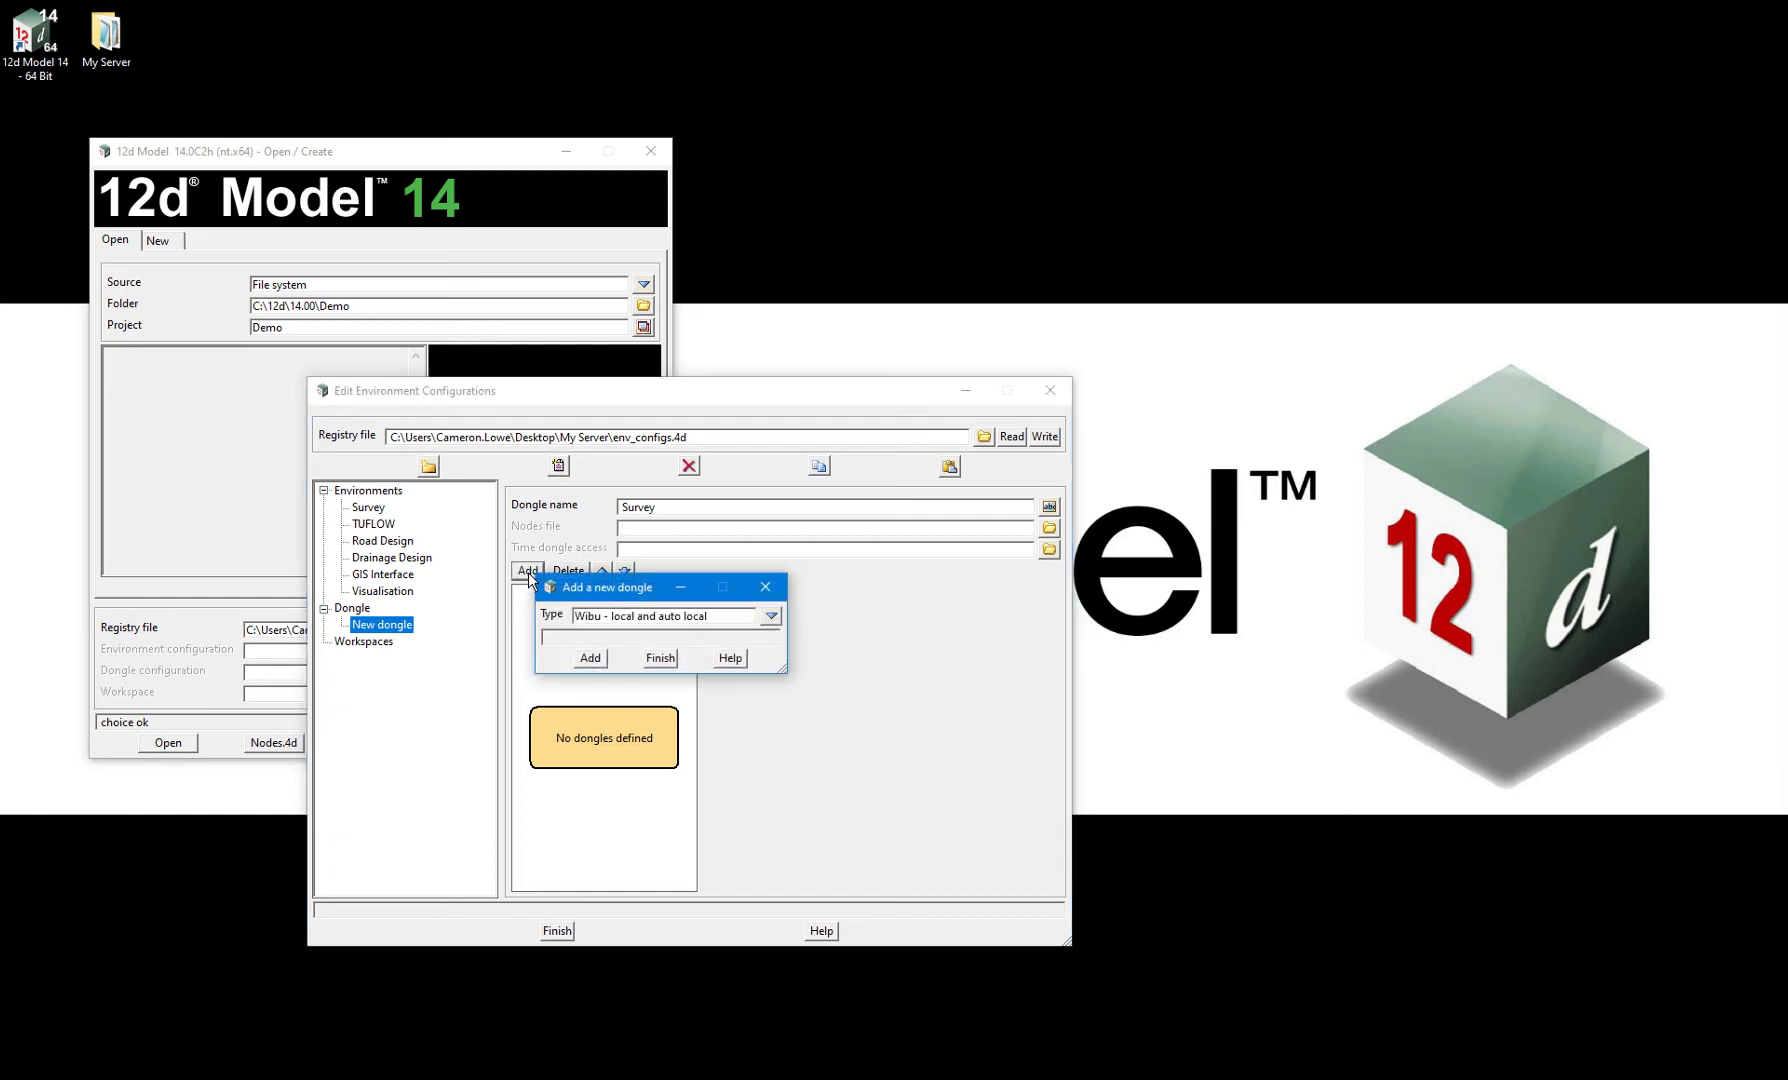
pyautogui.click(771, 618)
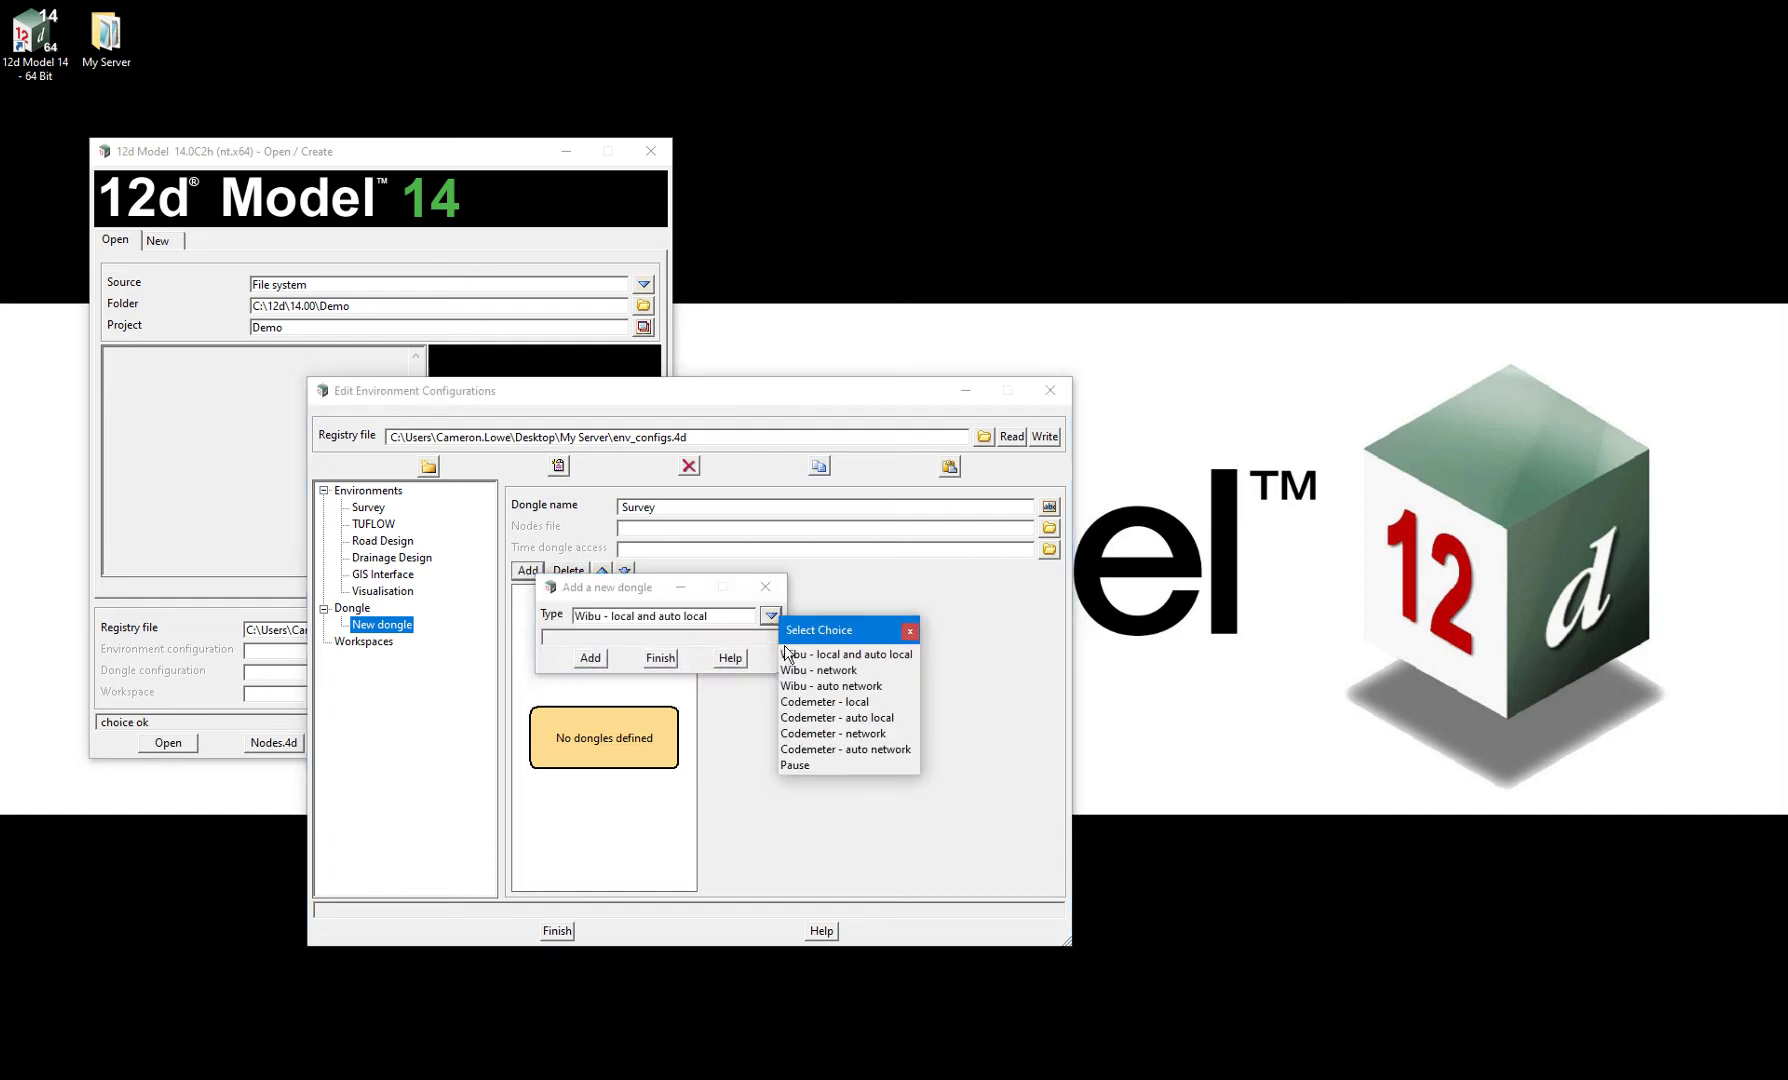
pyautogui.click(825, 713)
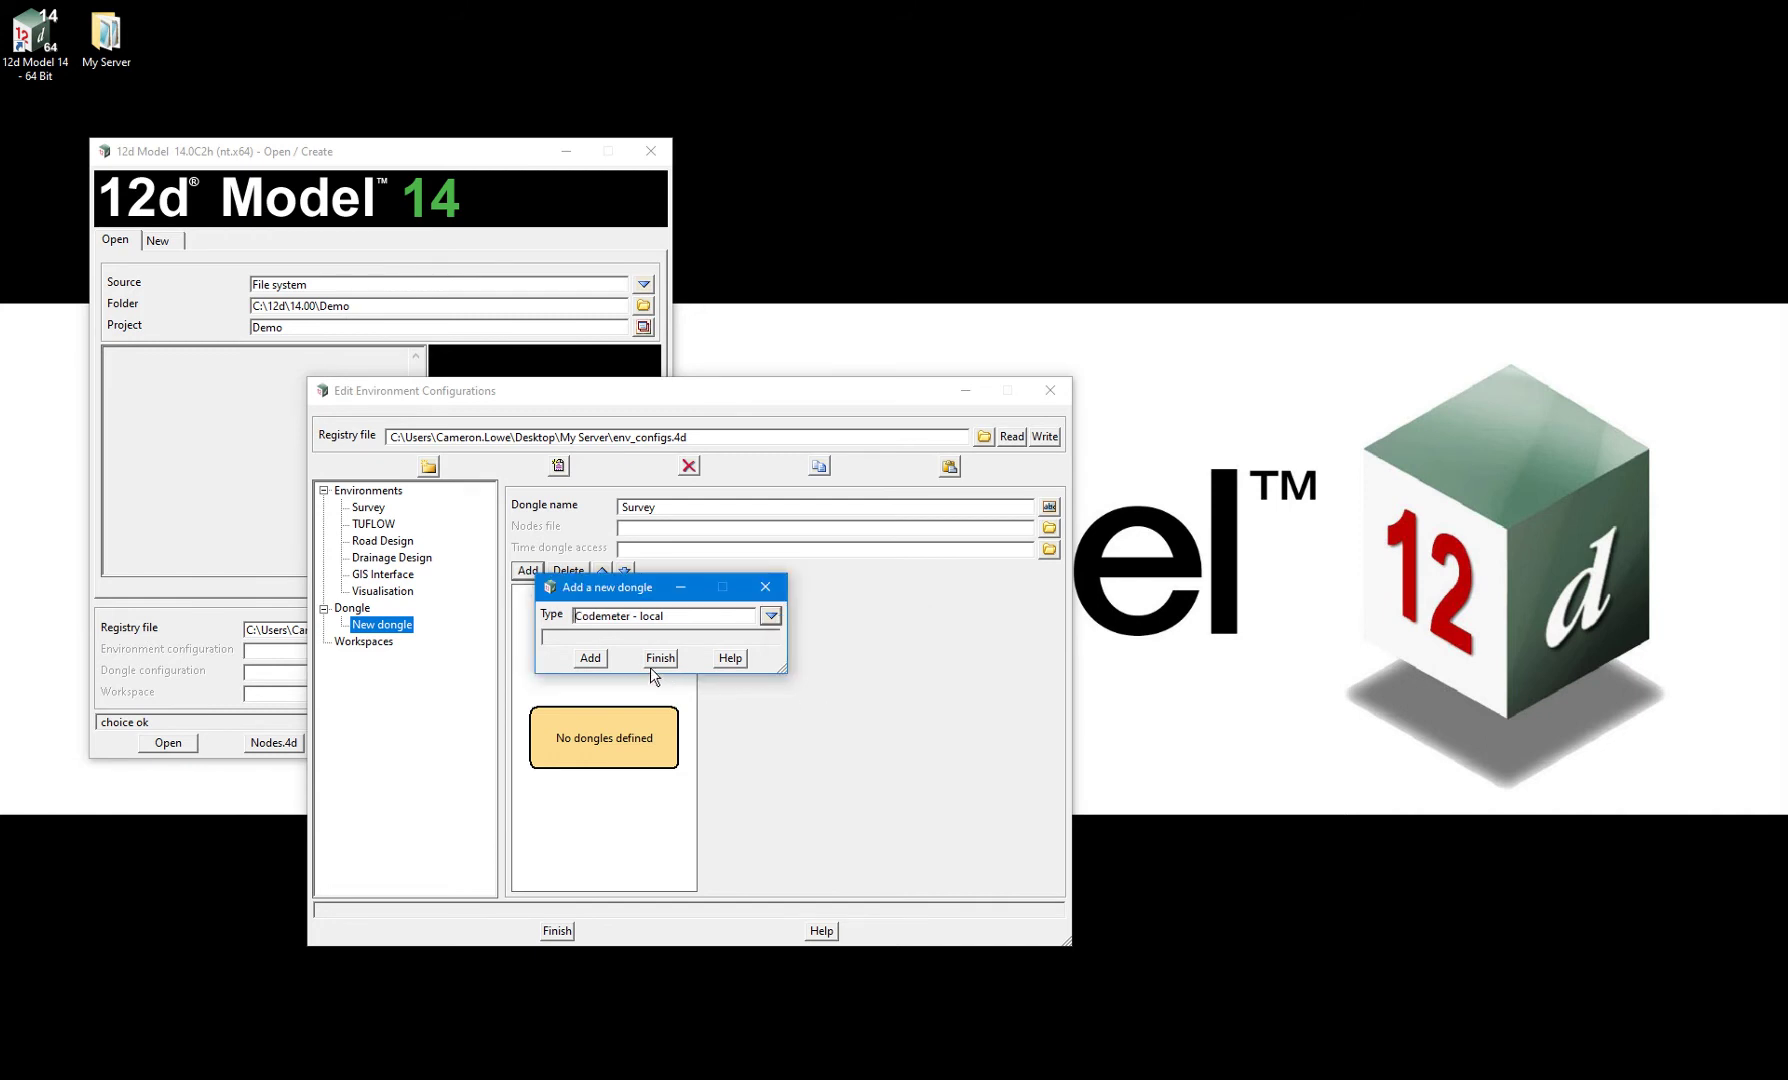
pyautogui.click(590, 657)
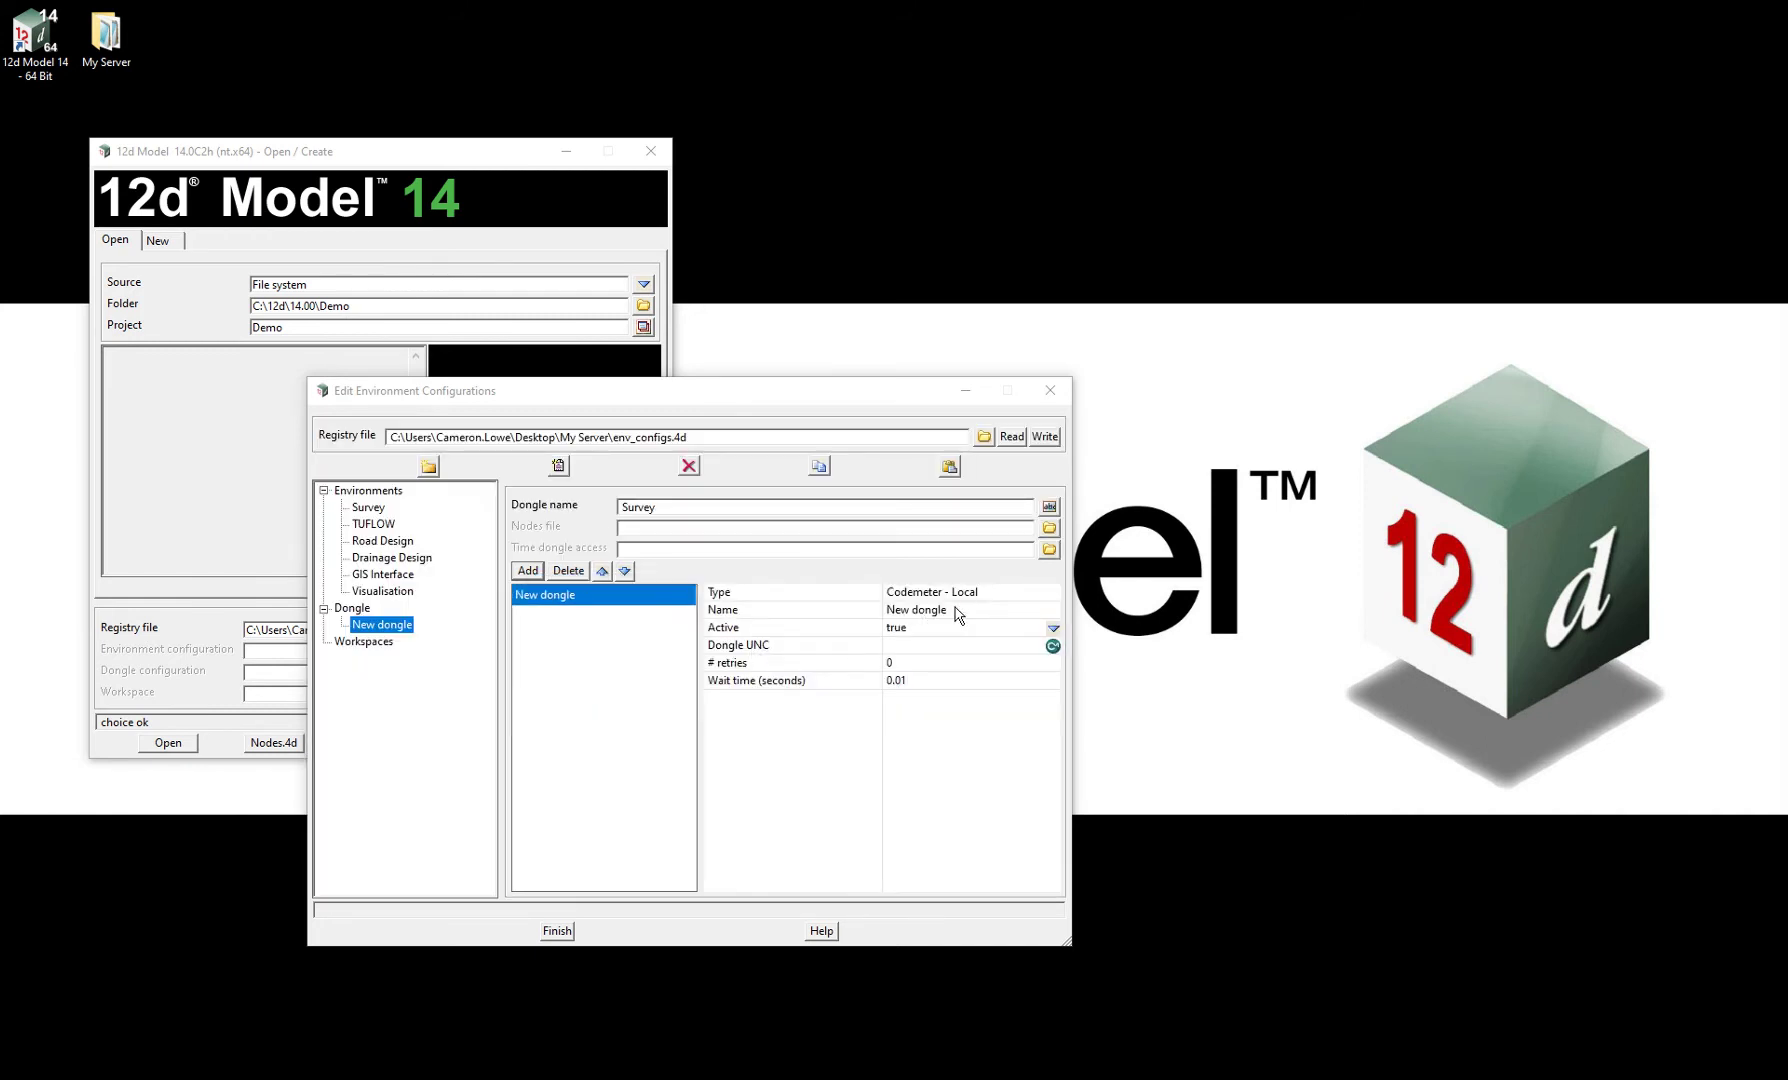
pyautogui.click(849, 610)
pyautogui.write('Survey')
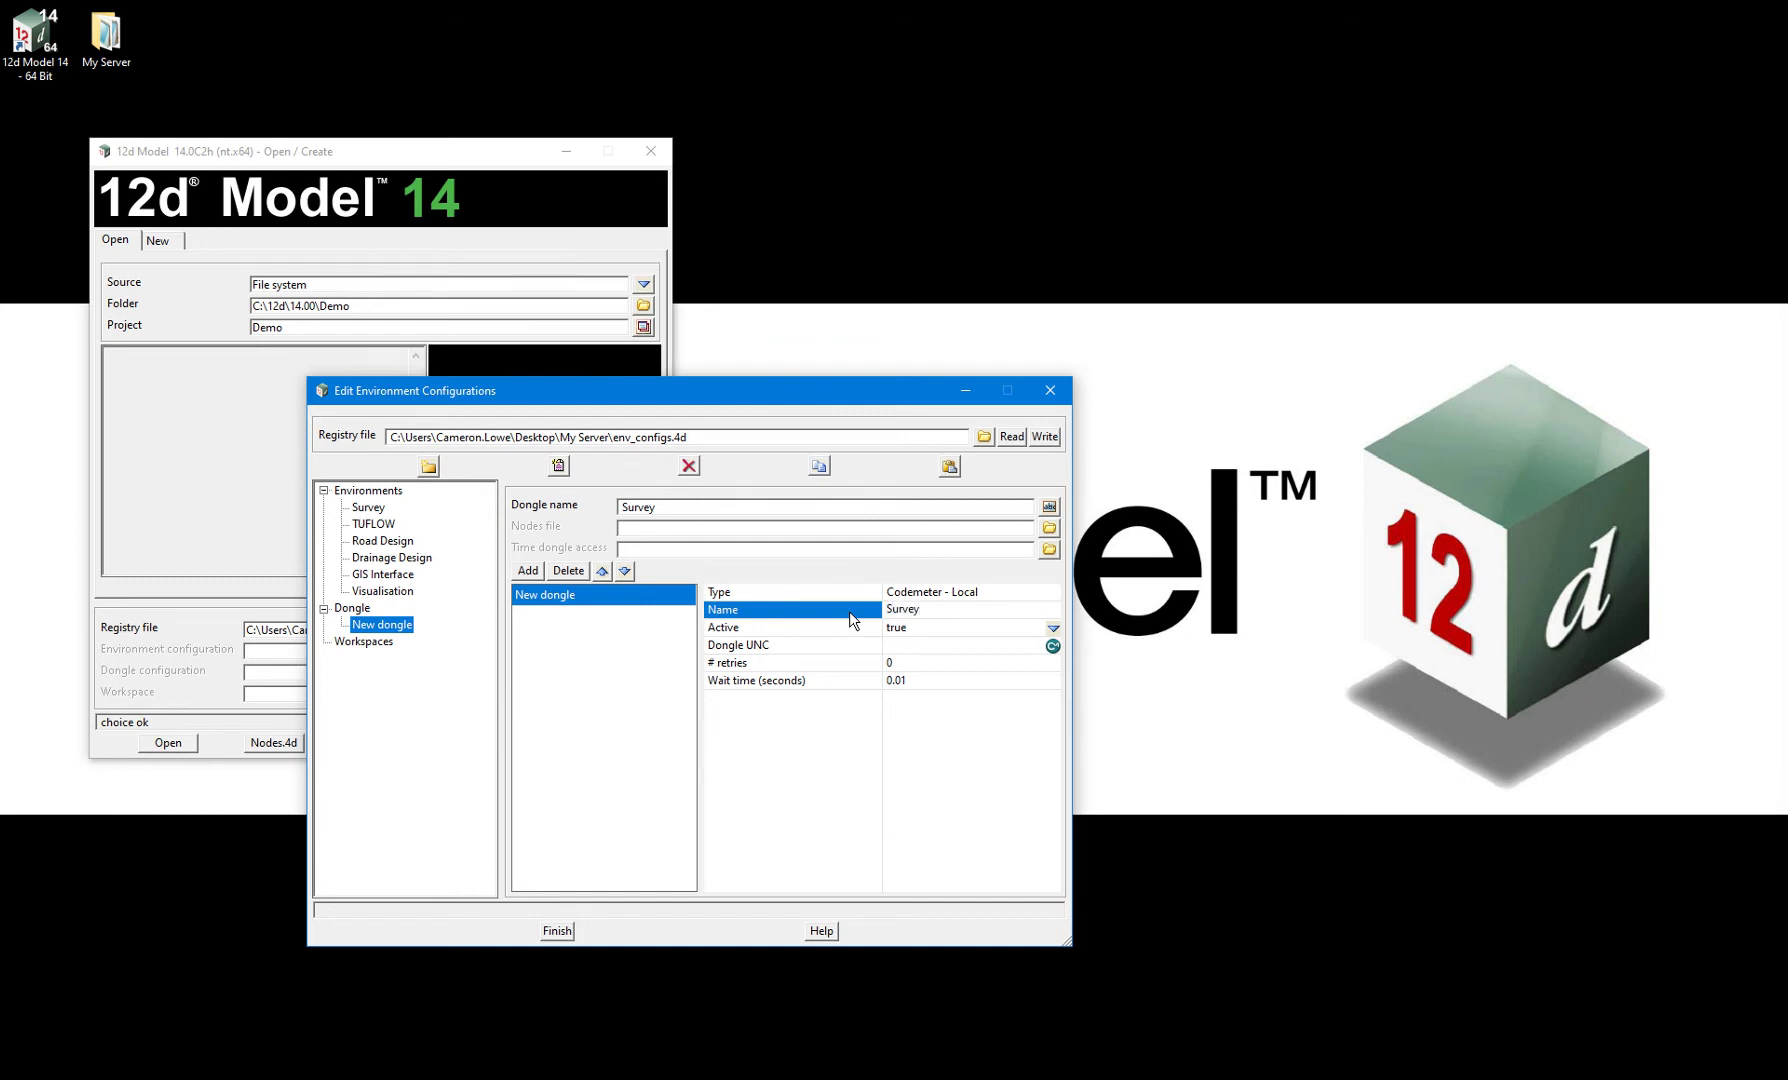
# Set the Survey dongle's UNC to the standalone CodeMeter listed for Surveying in the Dongles Purposes notes, and write the configuration to the registry file
pyautogui.click(1053, 646)
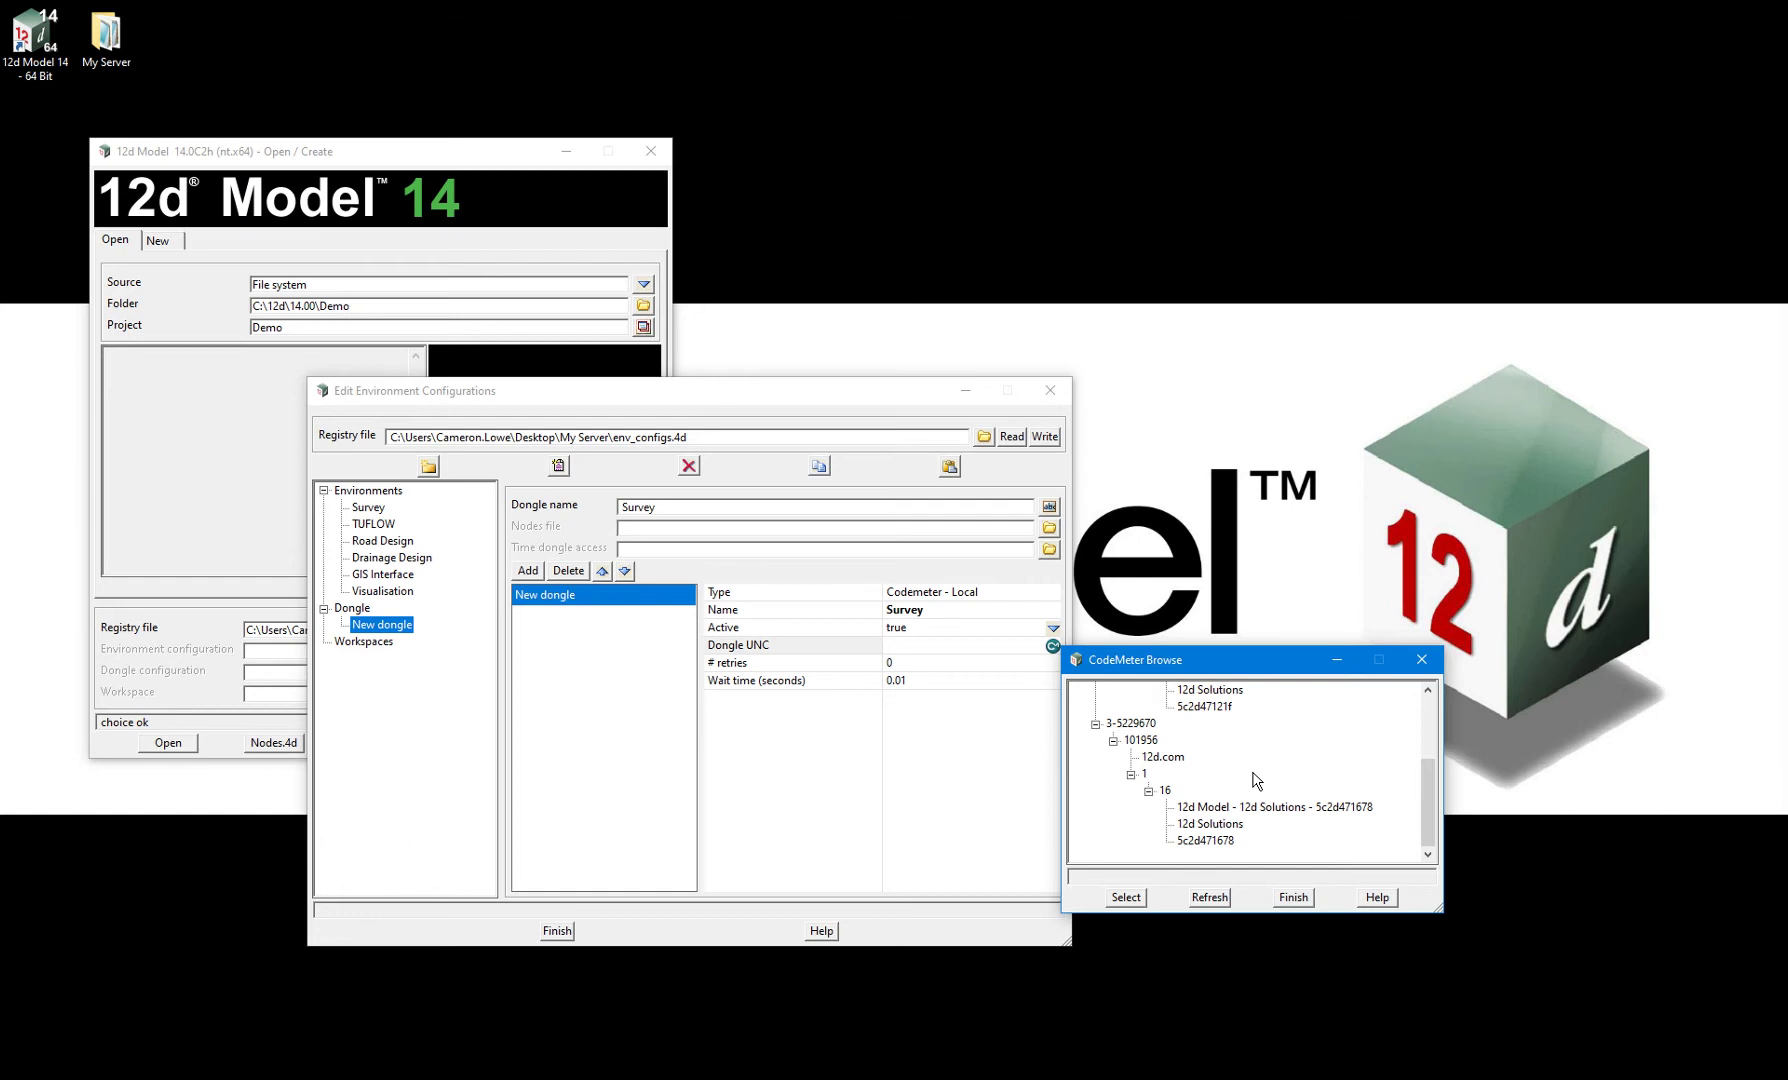
pyautogui.click(800, 1079)
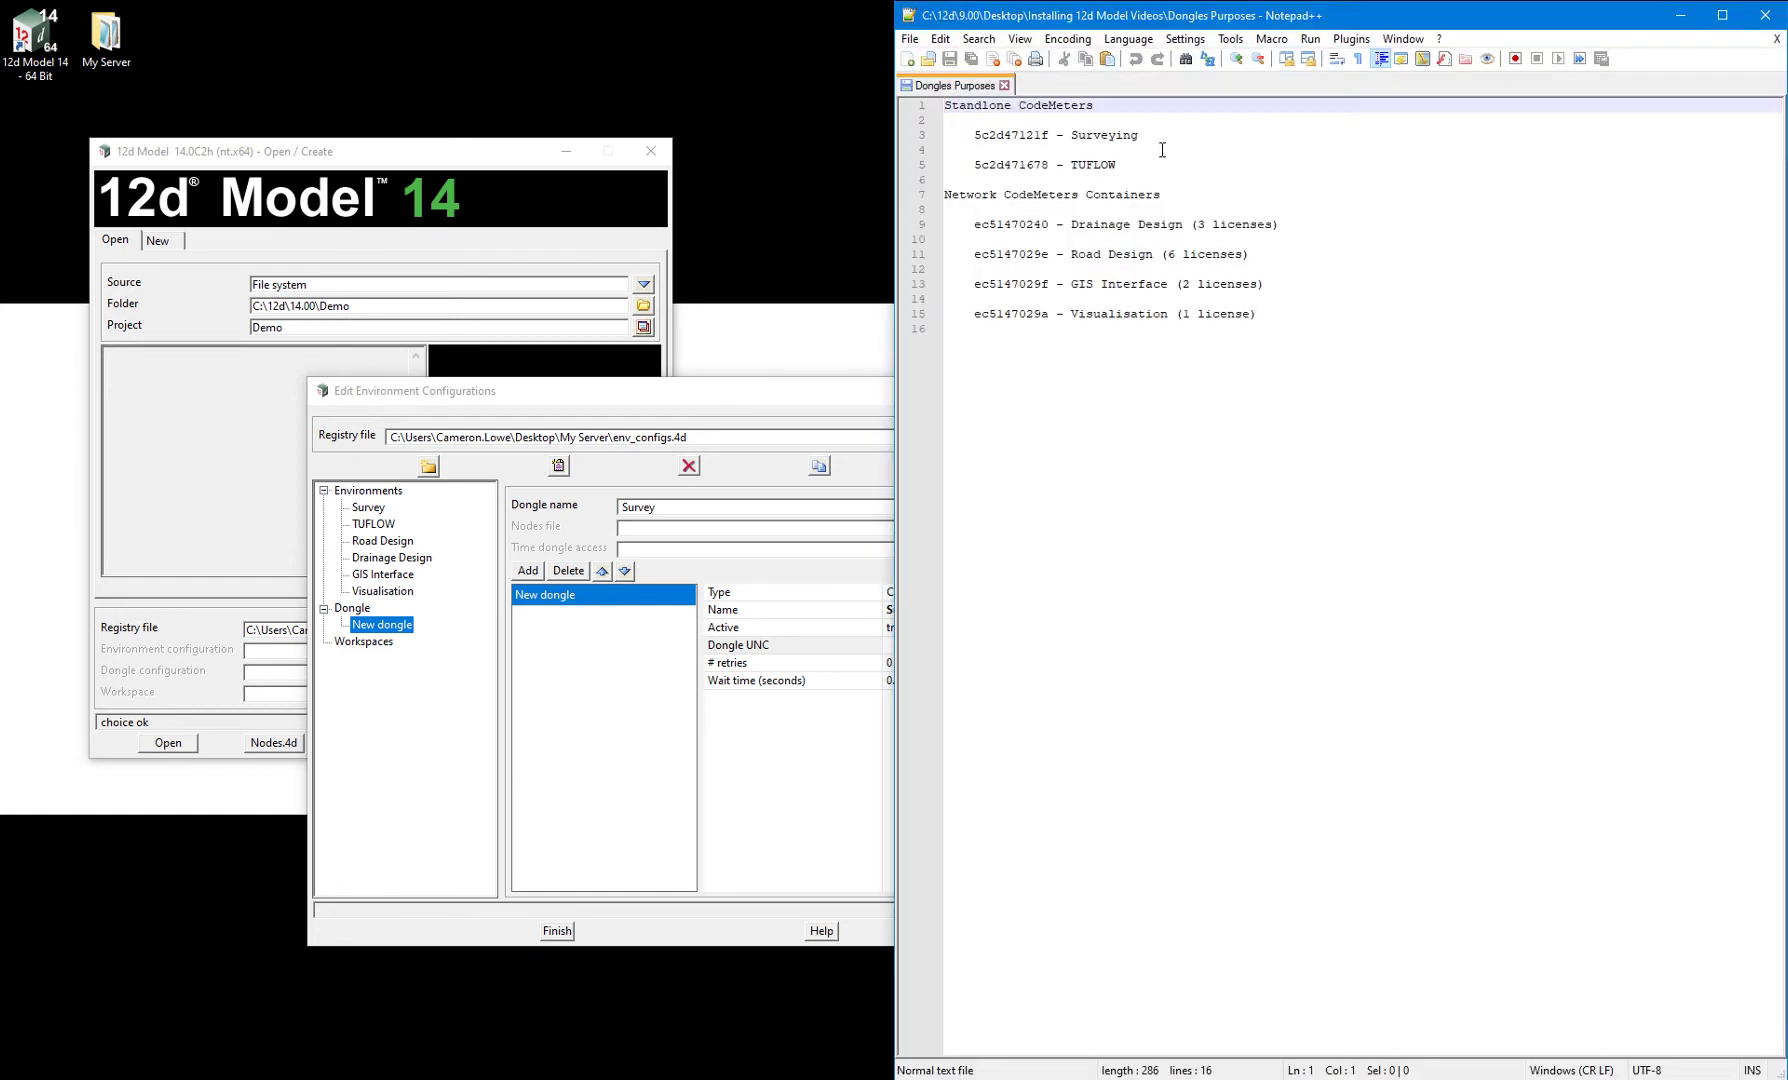
pyautogui.moveTo(1150, 136); pyautogui.dragTo(977, 143)
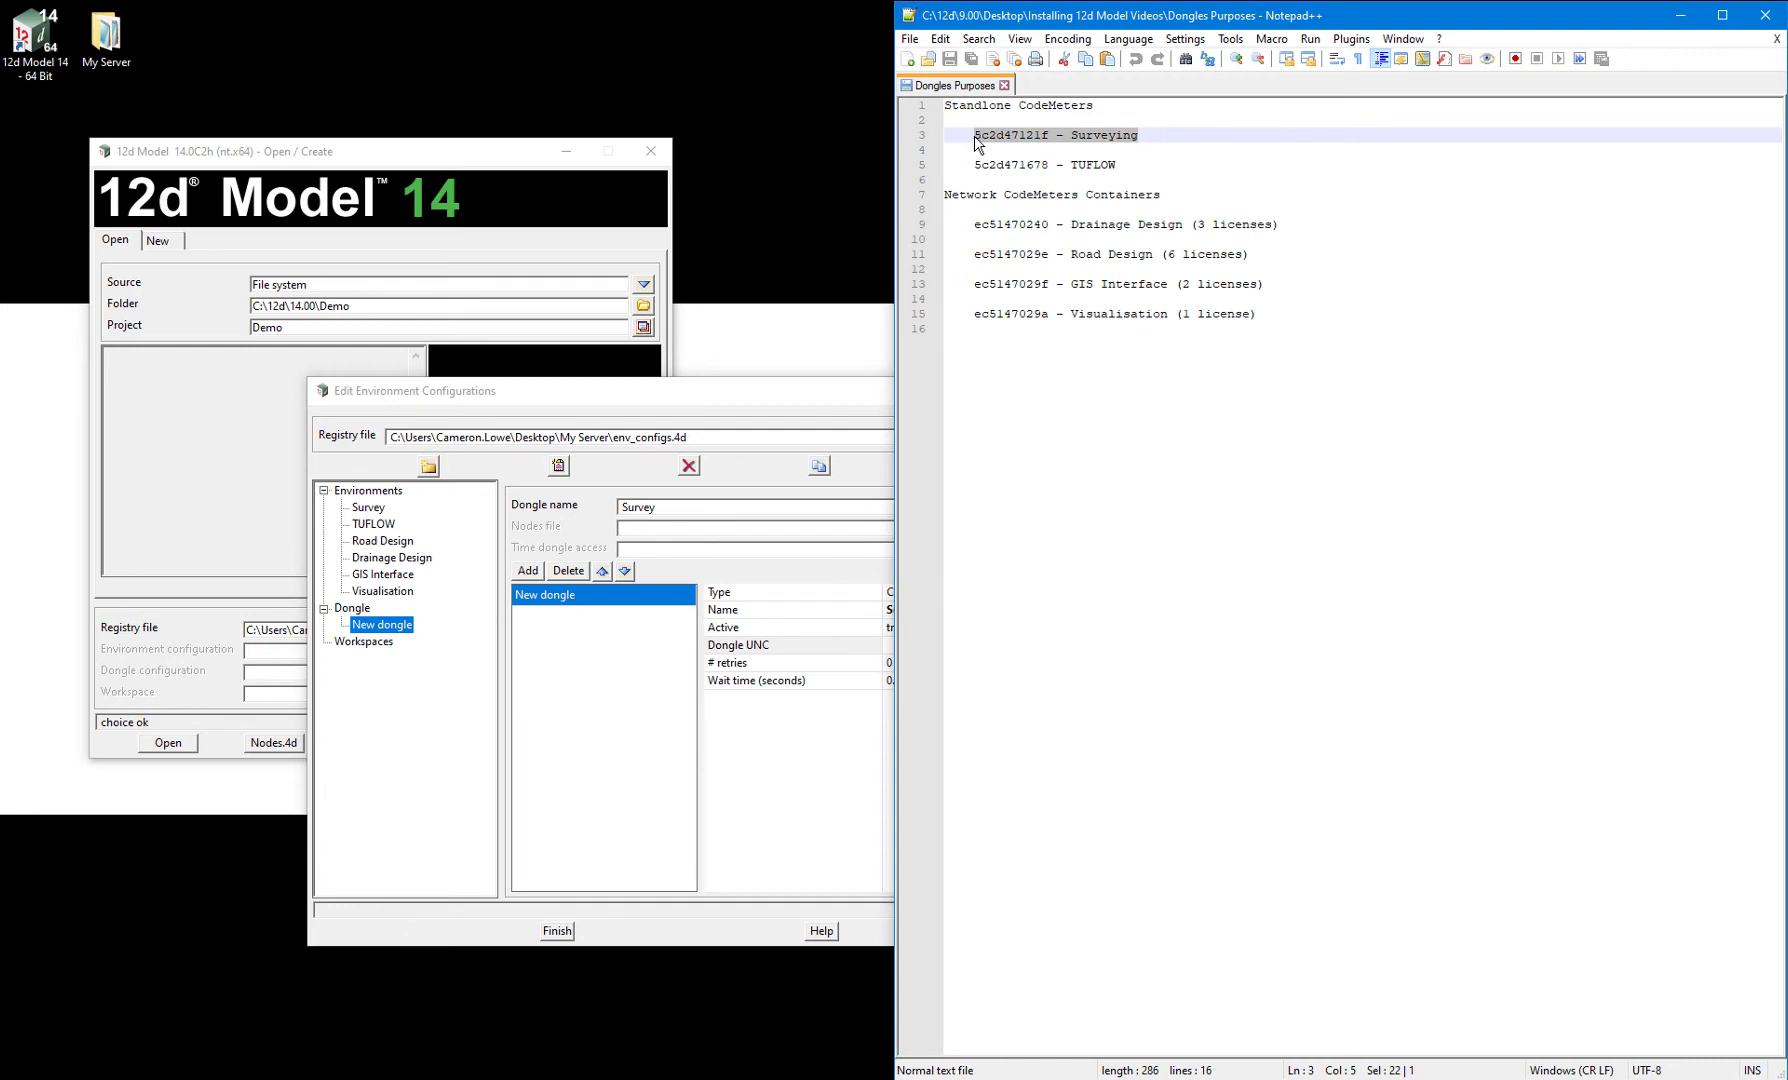
pyautogui.click(1666, 15)
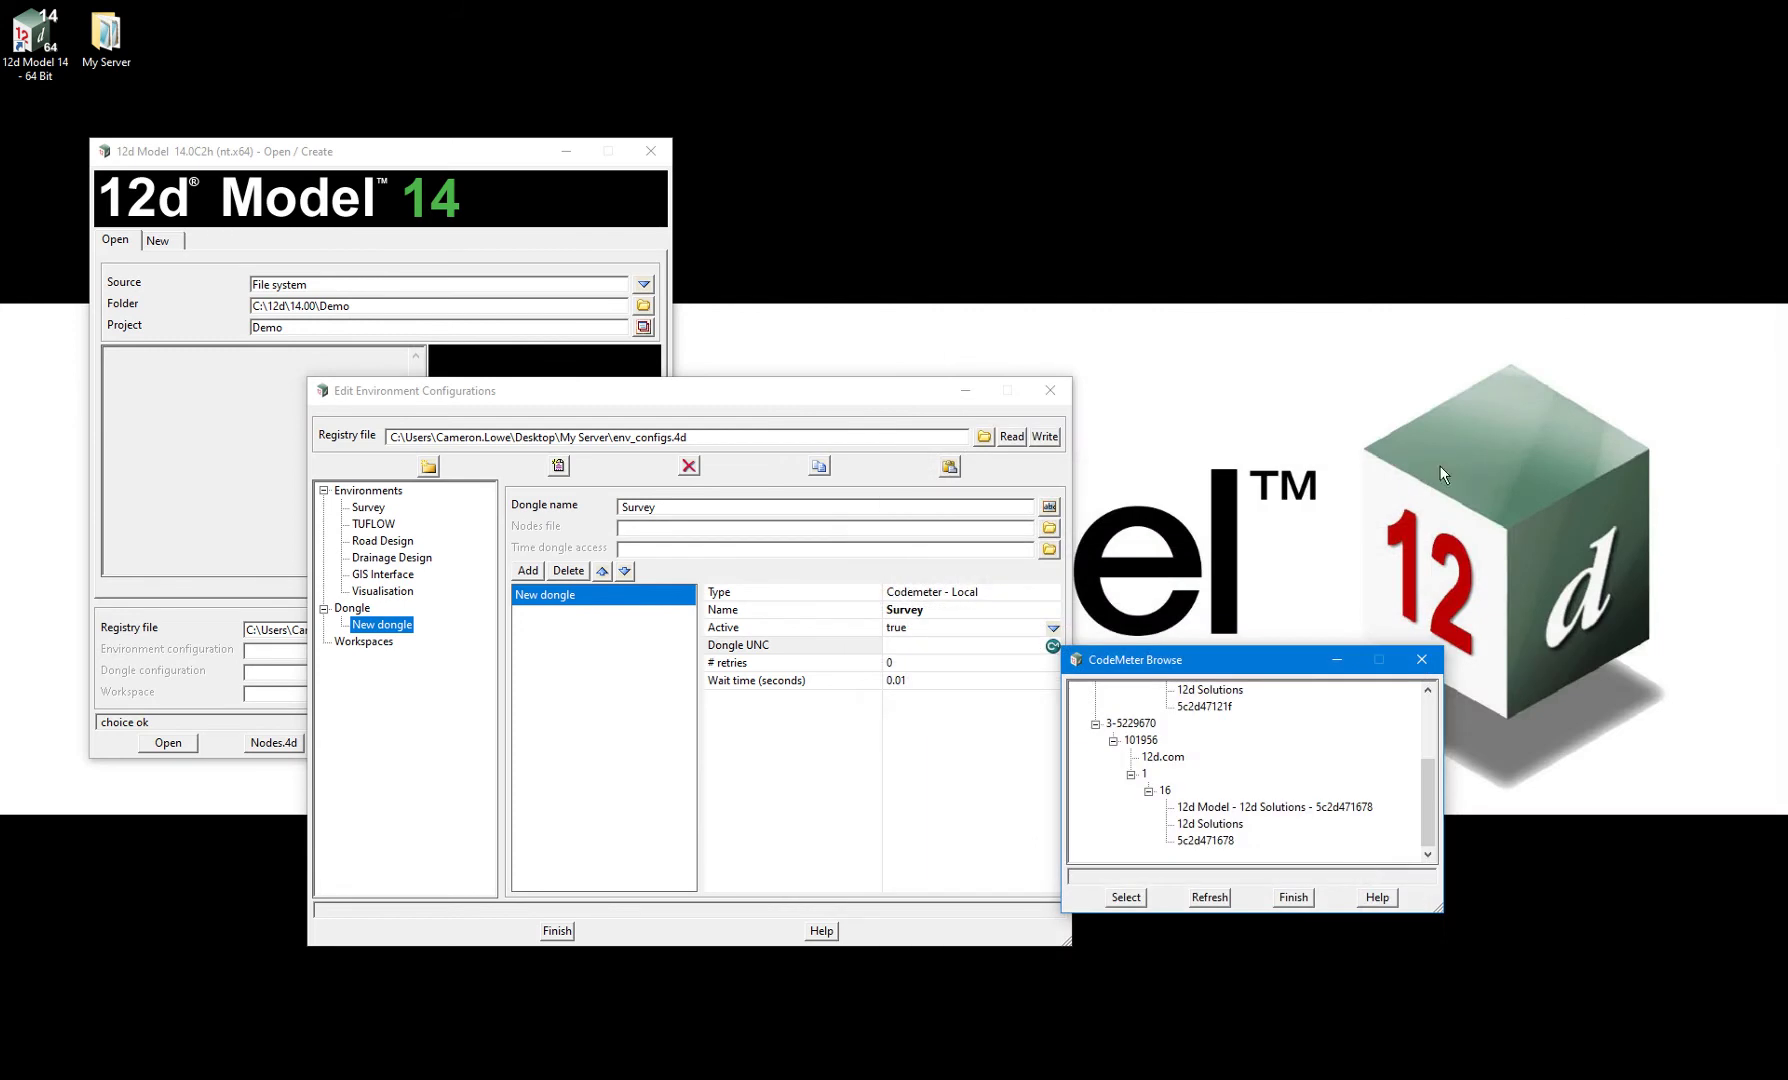
pyautogui.moveTo(1429, 781); pyautogui.dragTo(1429, 743)
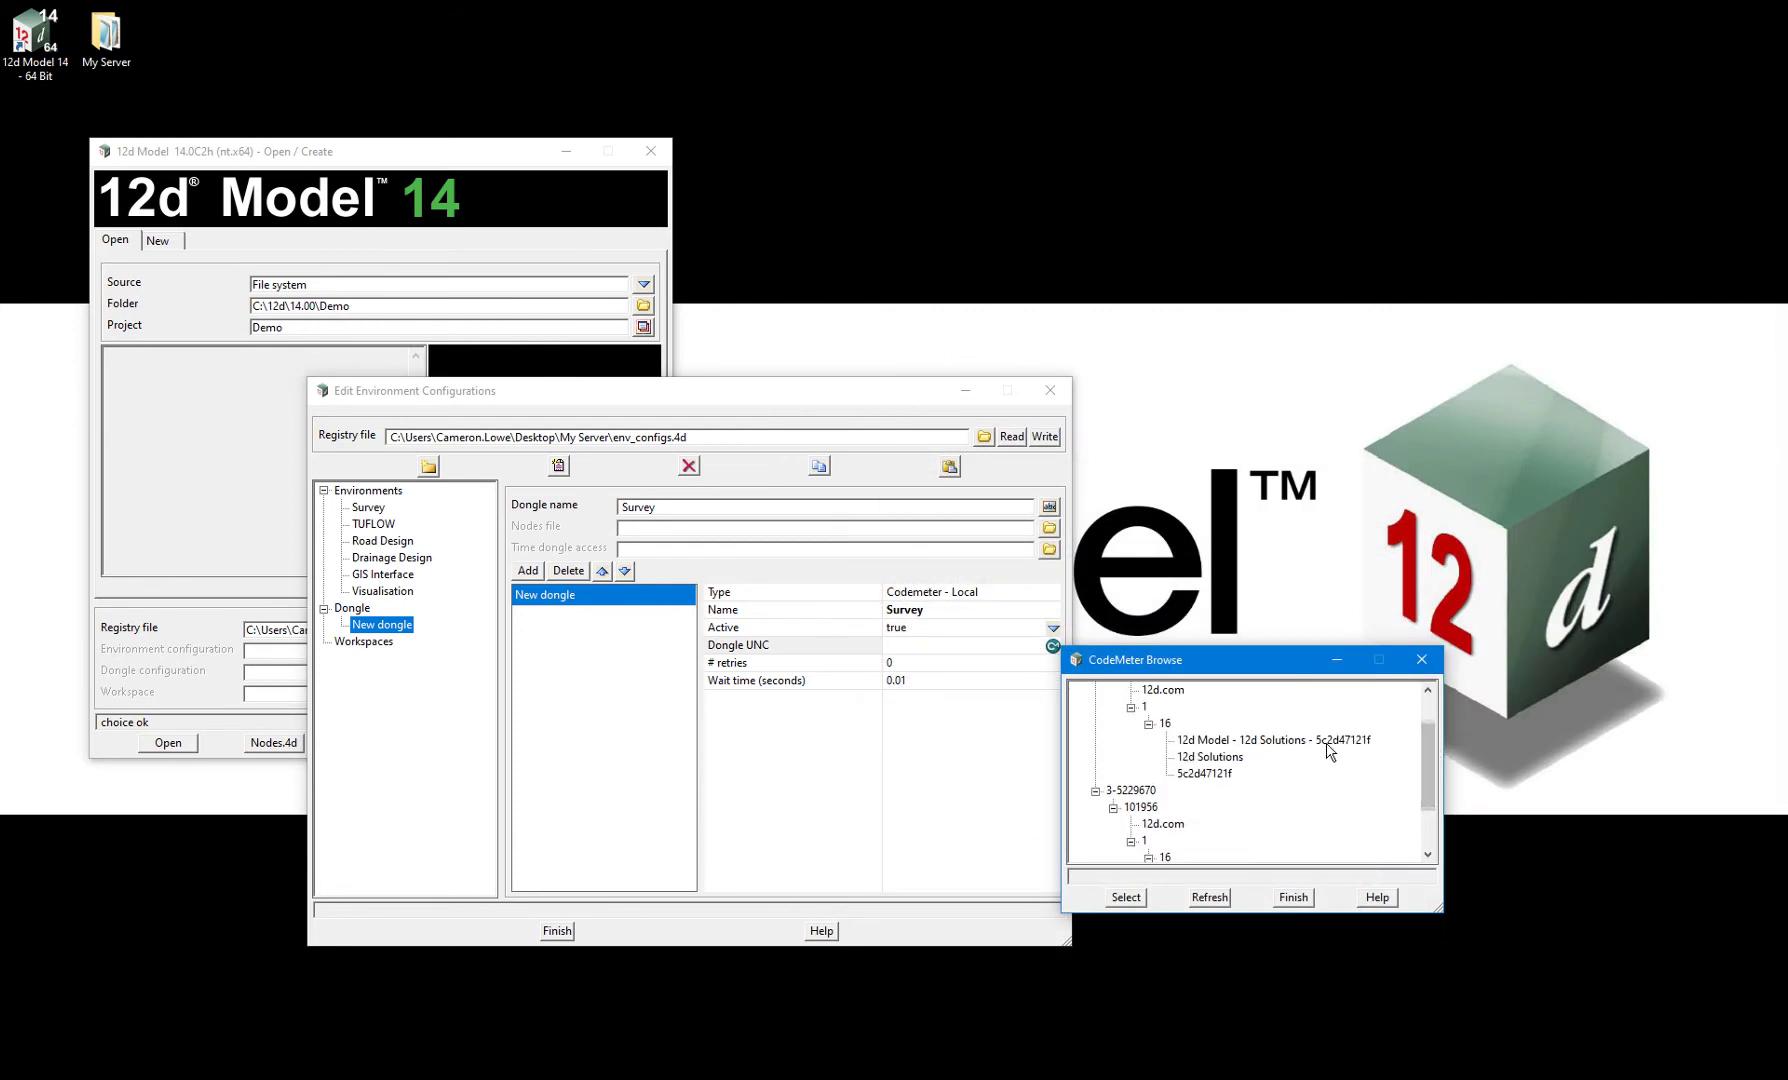
pyautogui.click(1330, 742)
pyautogui.click(1124, 897)
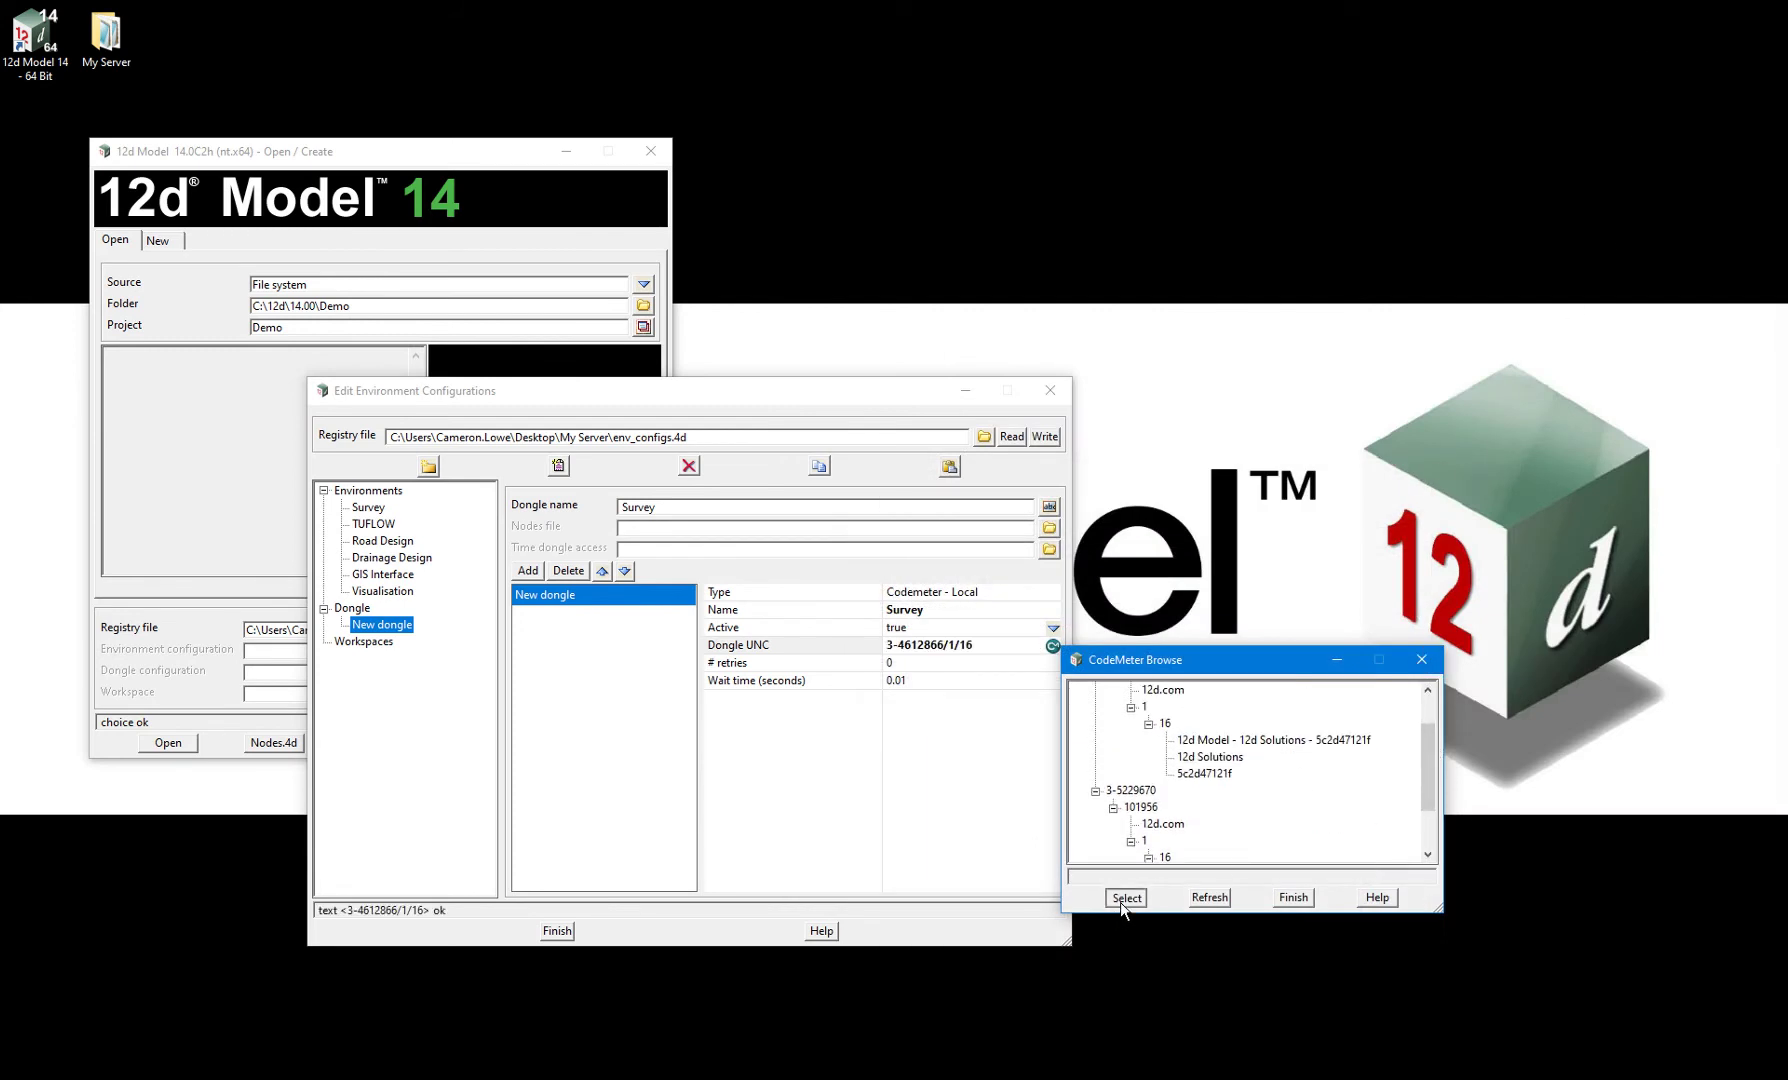
pyautogui.click(1311, 899)
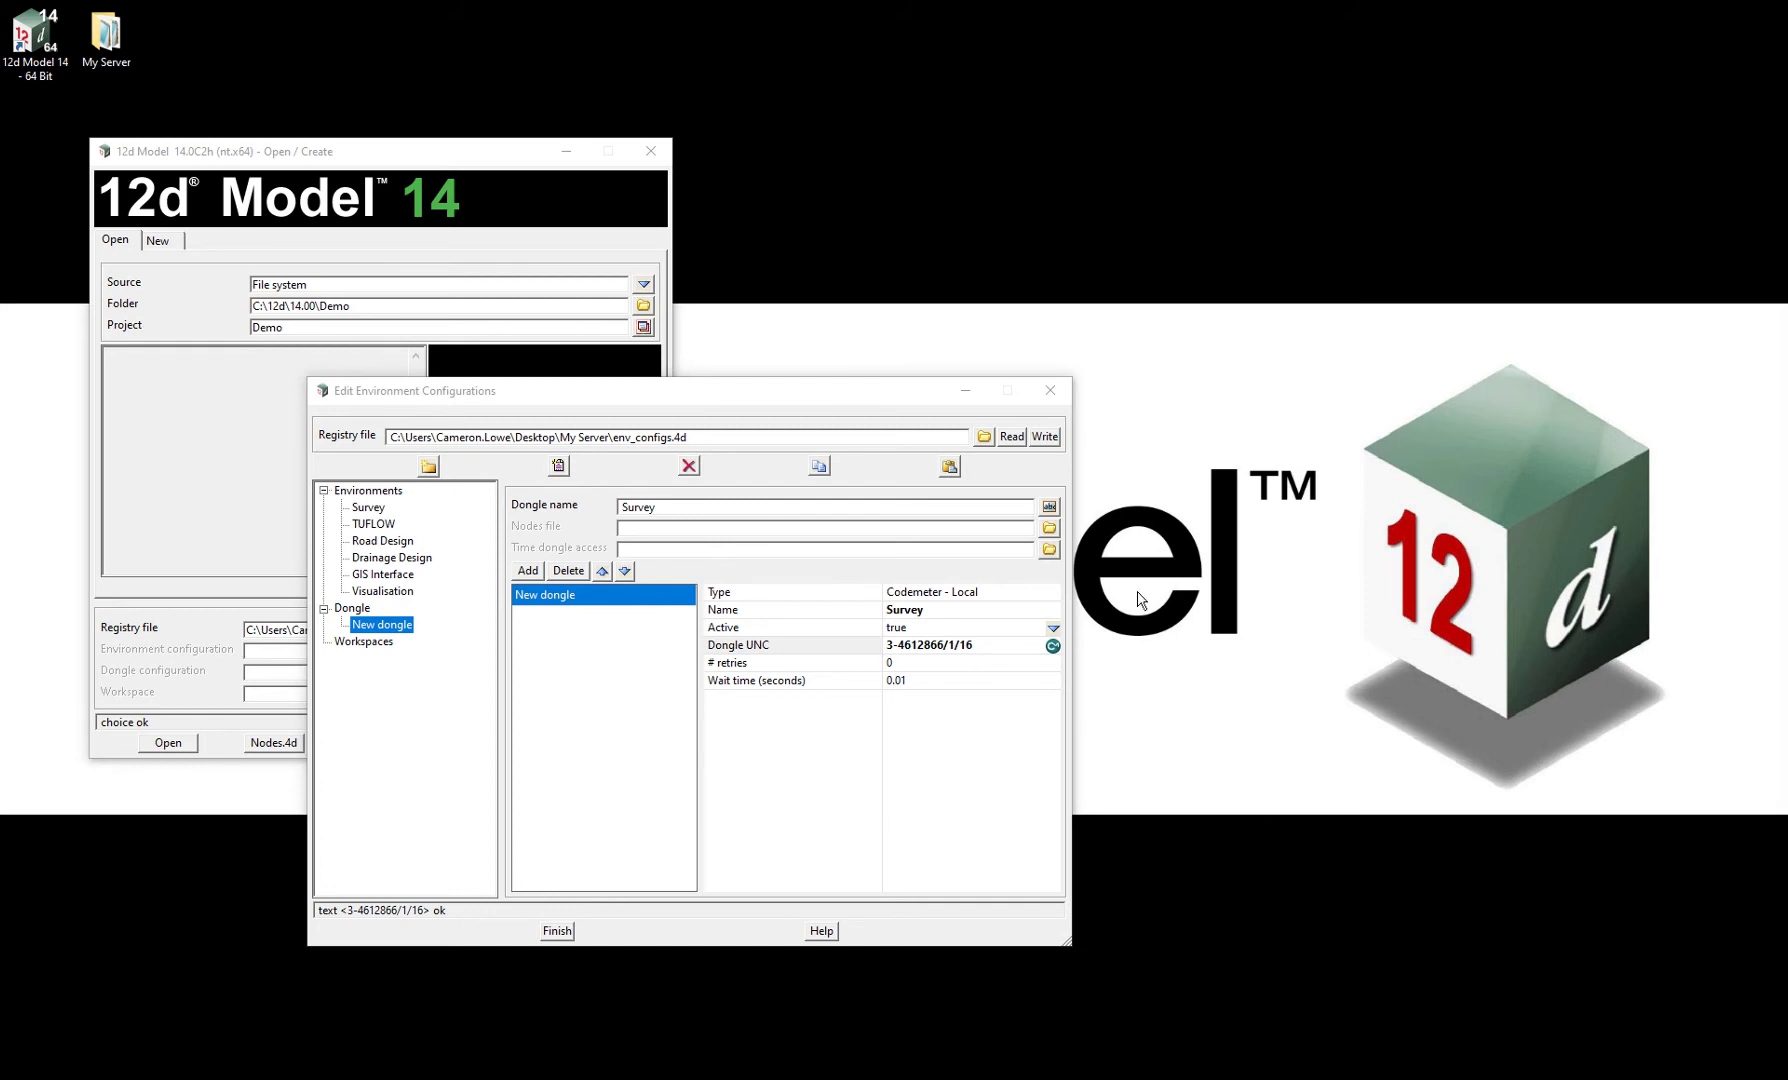
pyautogui.click(1044, 438)
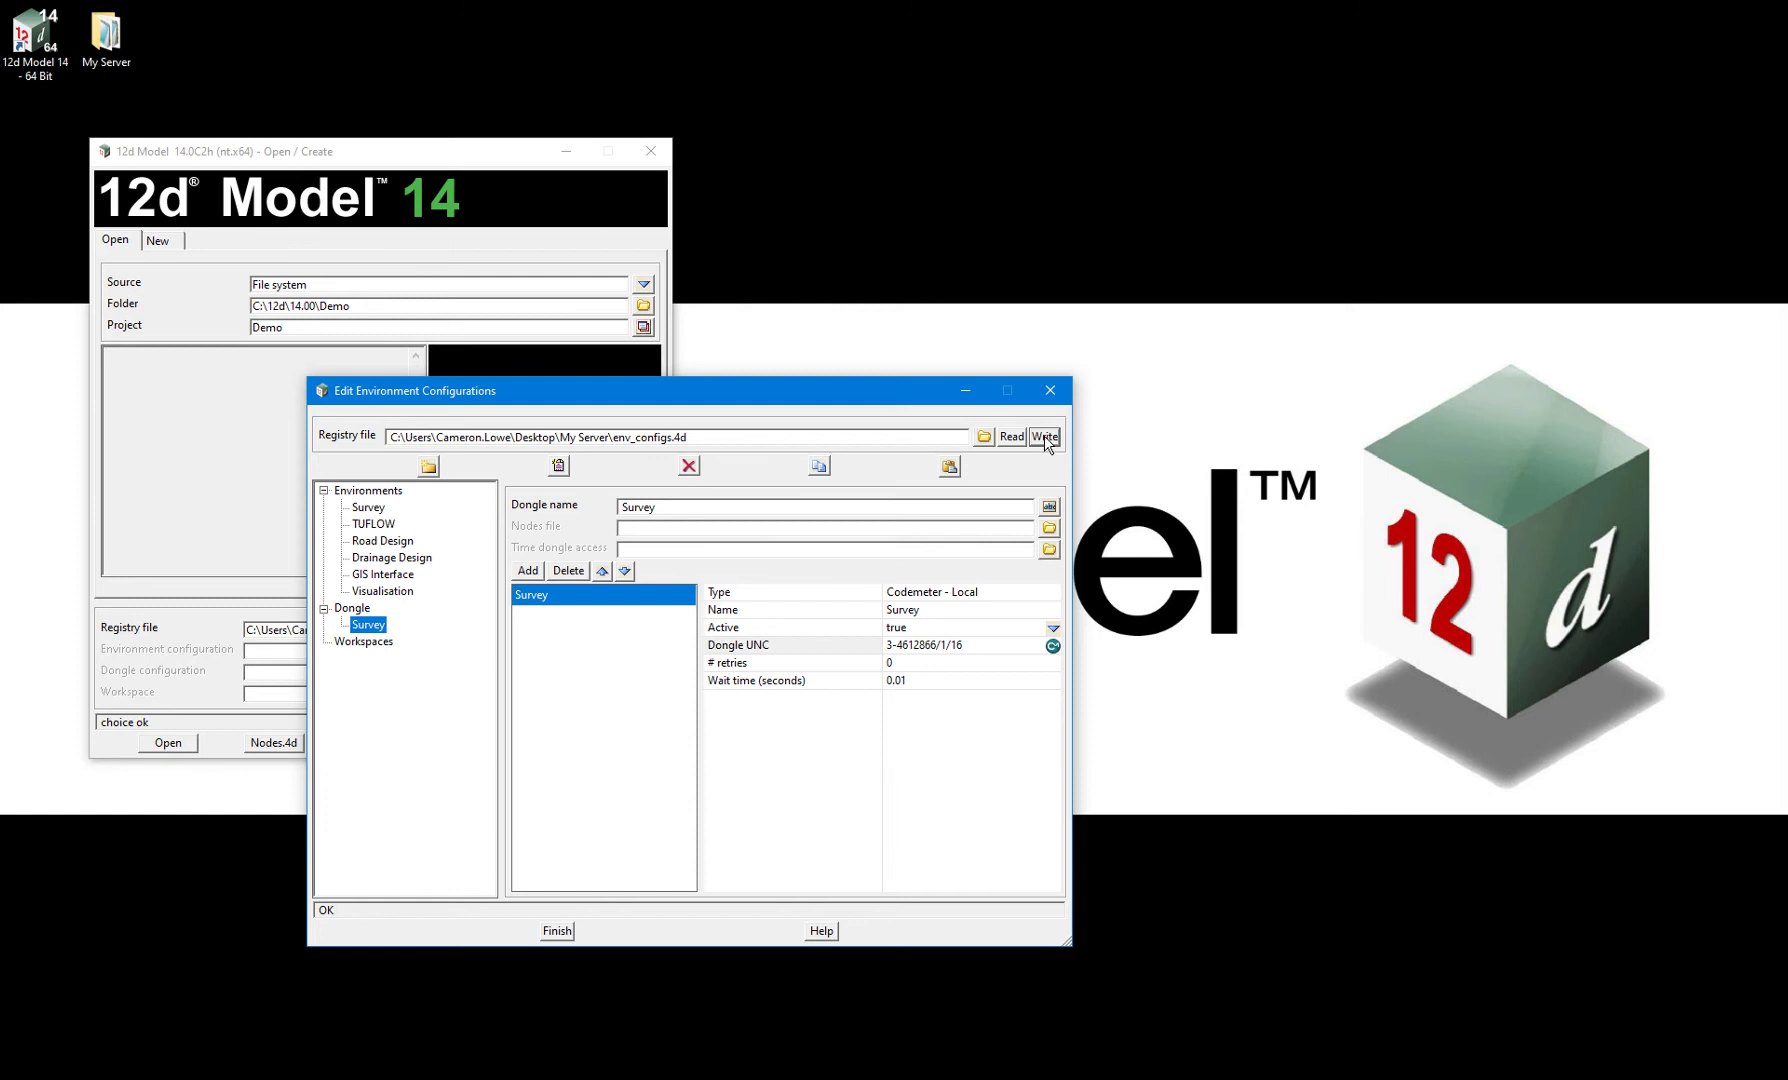
pyautogui.click(1044, 438)
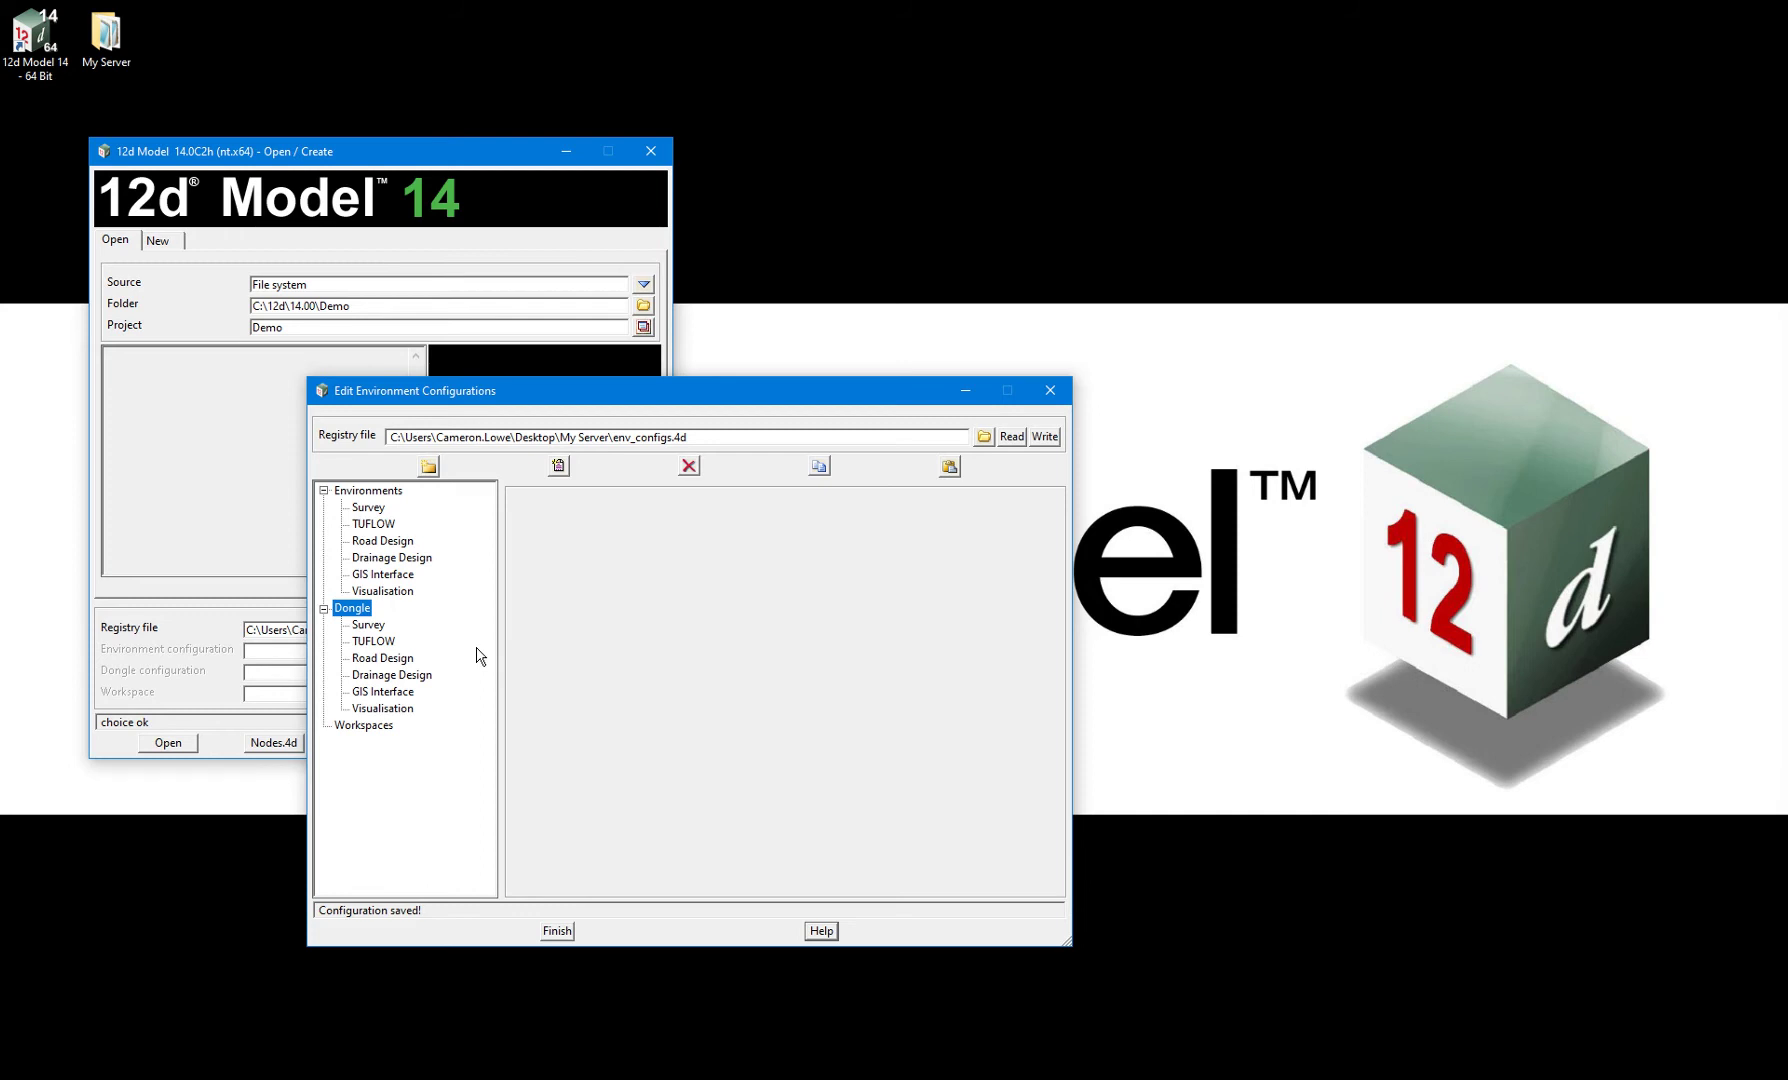
# Review the DONGLES_4D variable in the Survey, TUFLOW, Road Design and Drainage Design environments
pyautogui.click(376, 510)
pyautogui.click(566, 590)
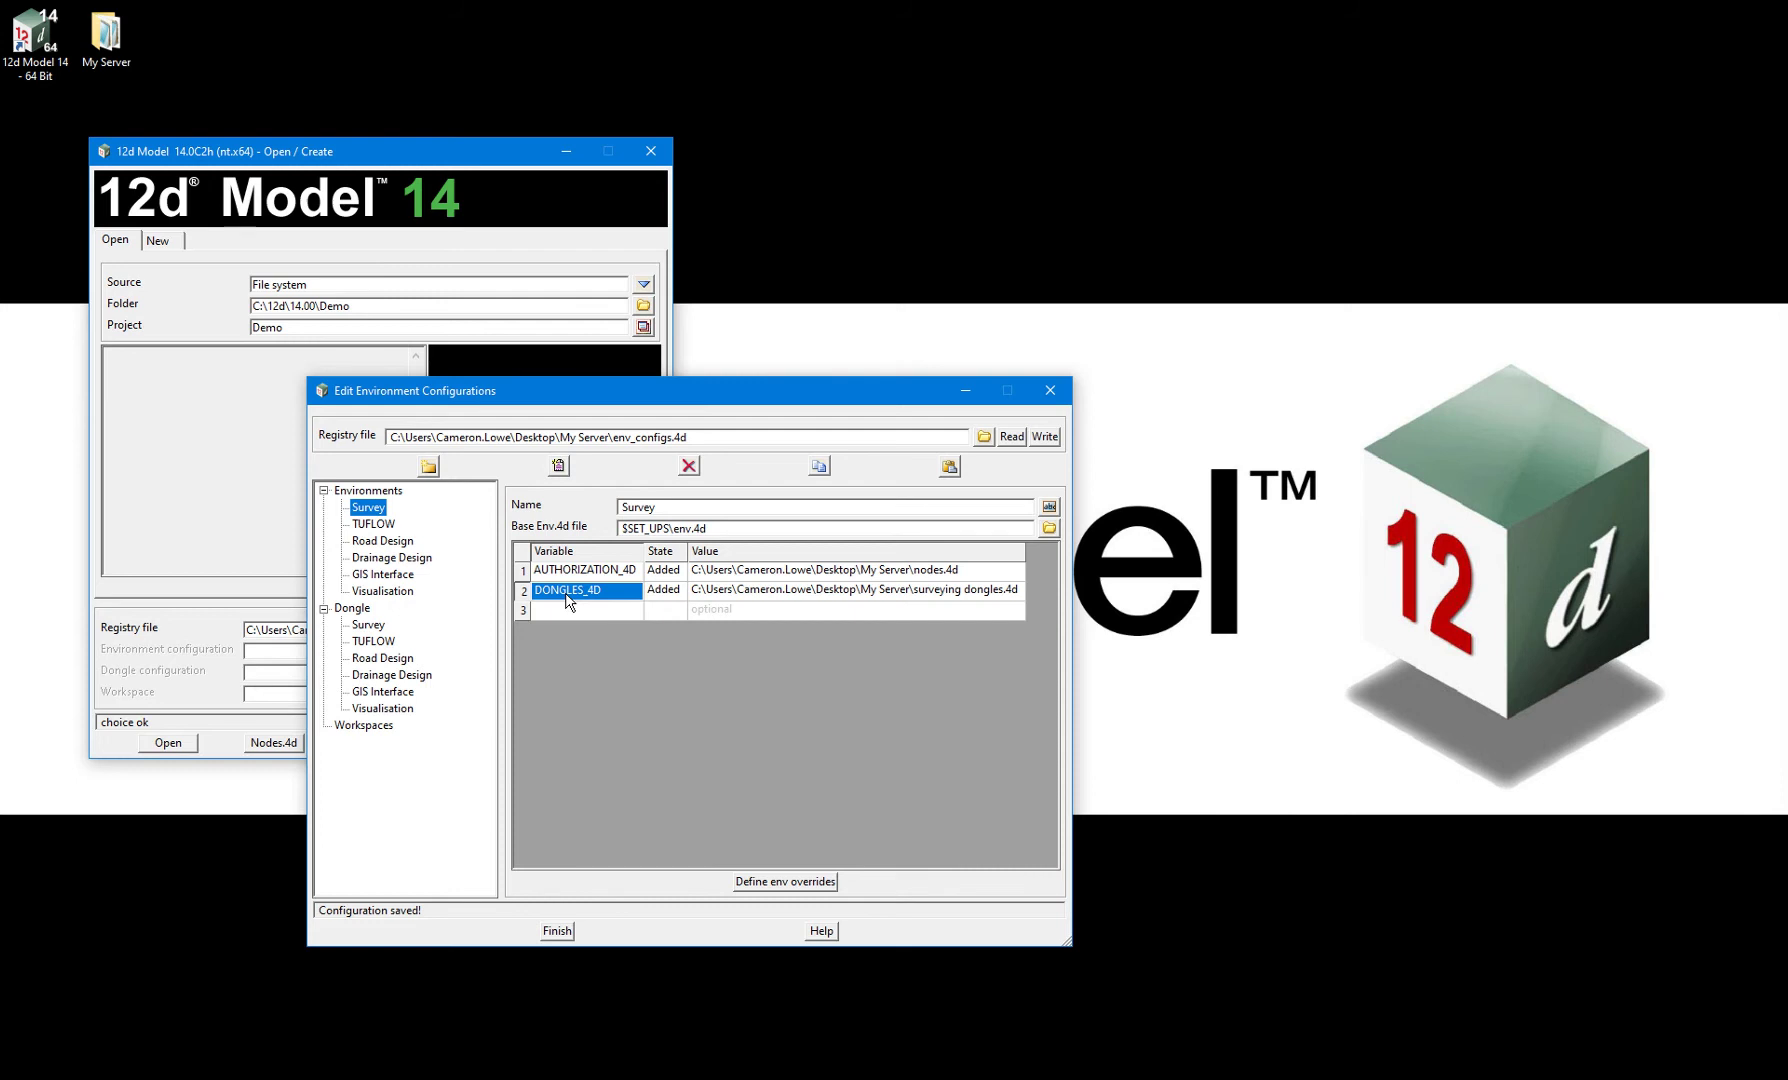
pyautogui.click(378, 526)
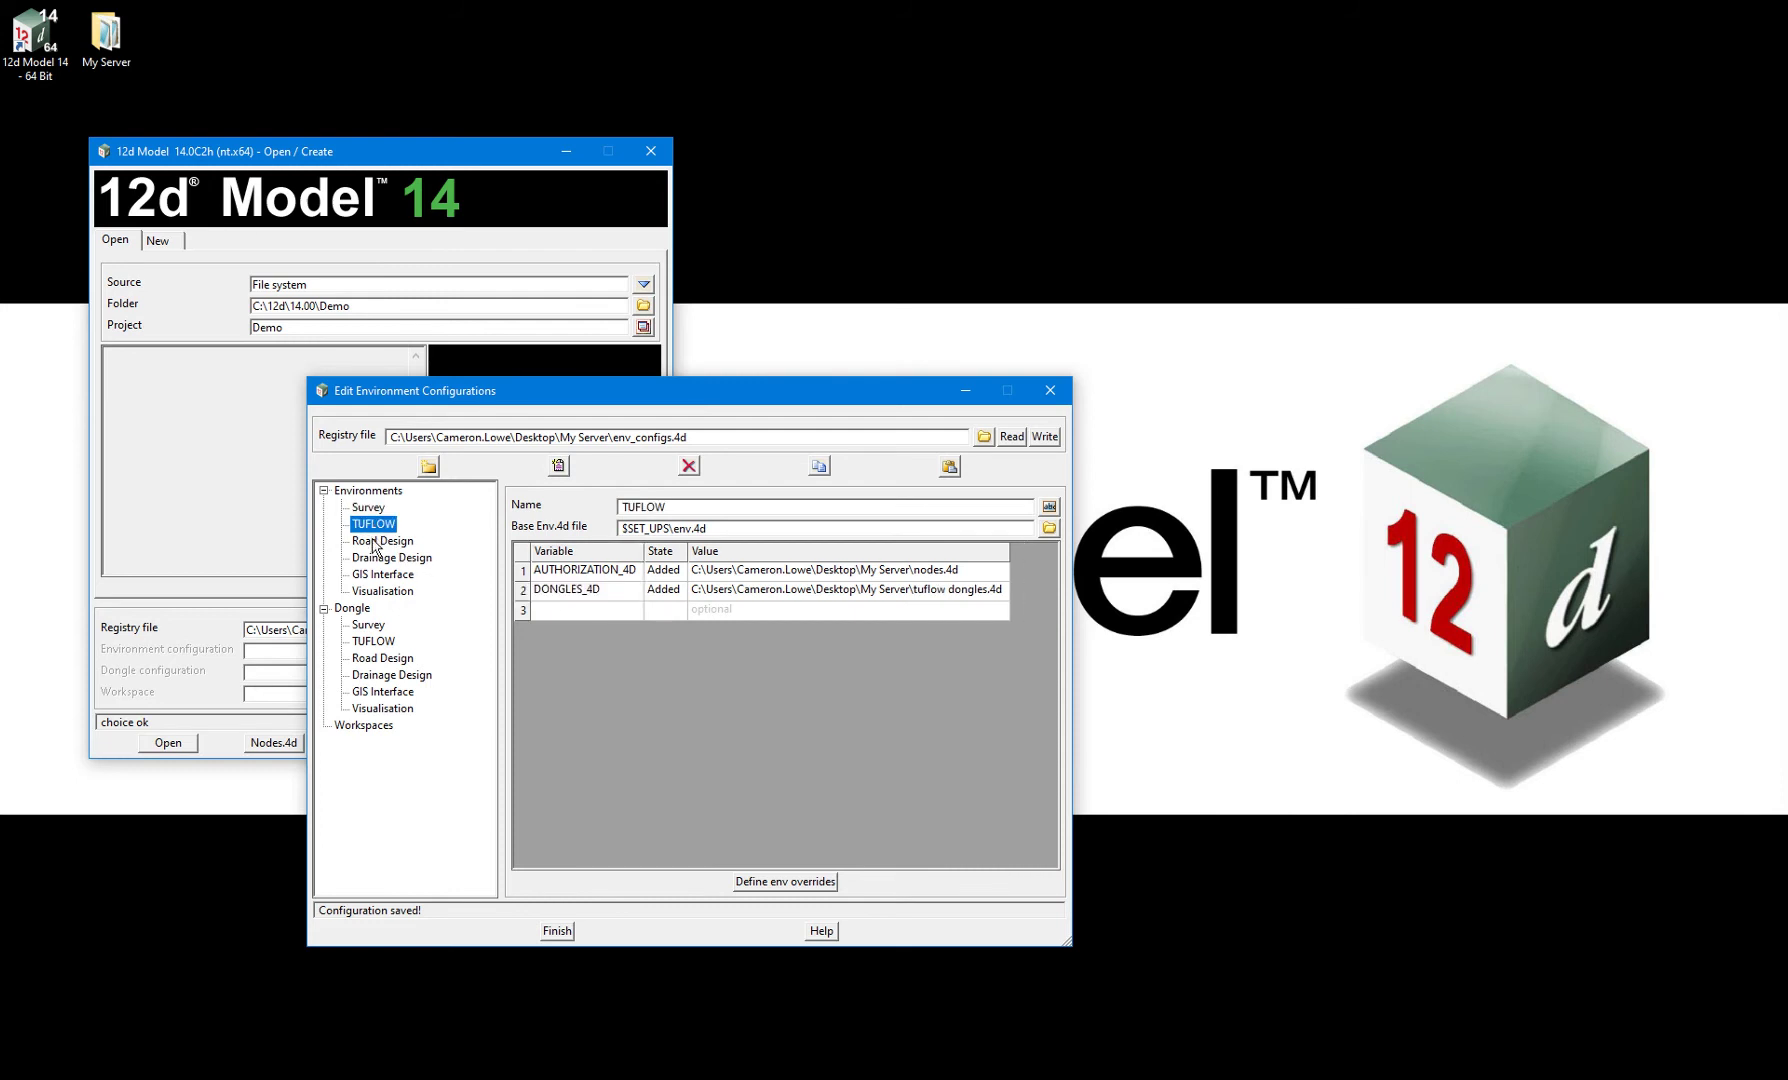
pyautogui.click(375, 543)
pyautogui.click(366, 560)
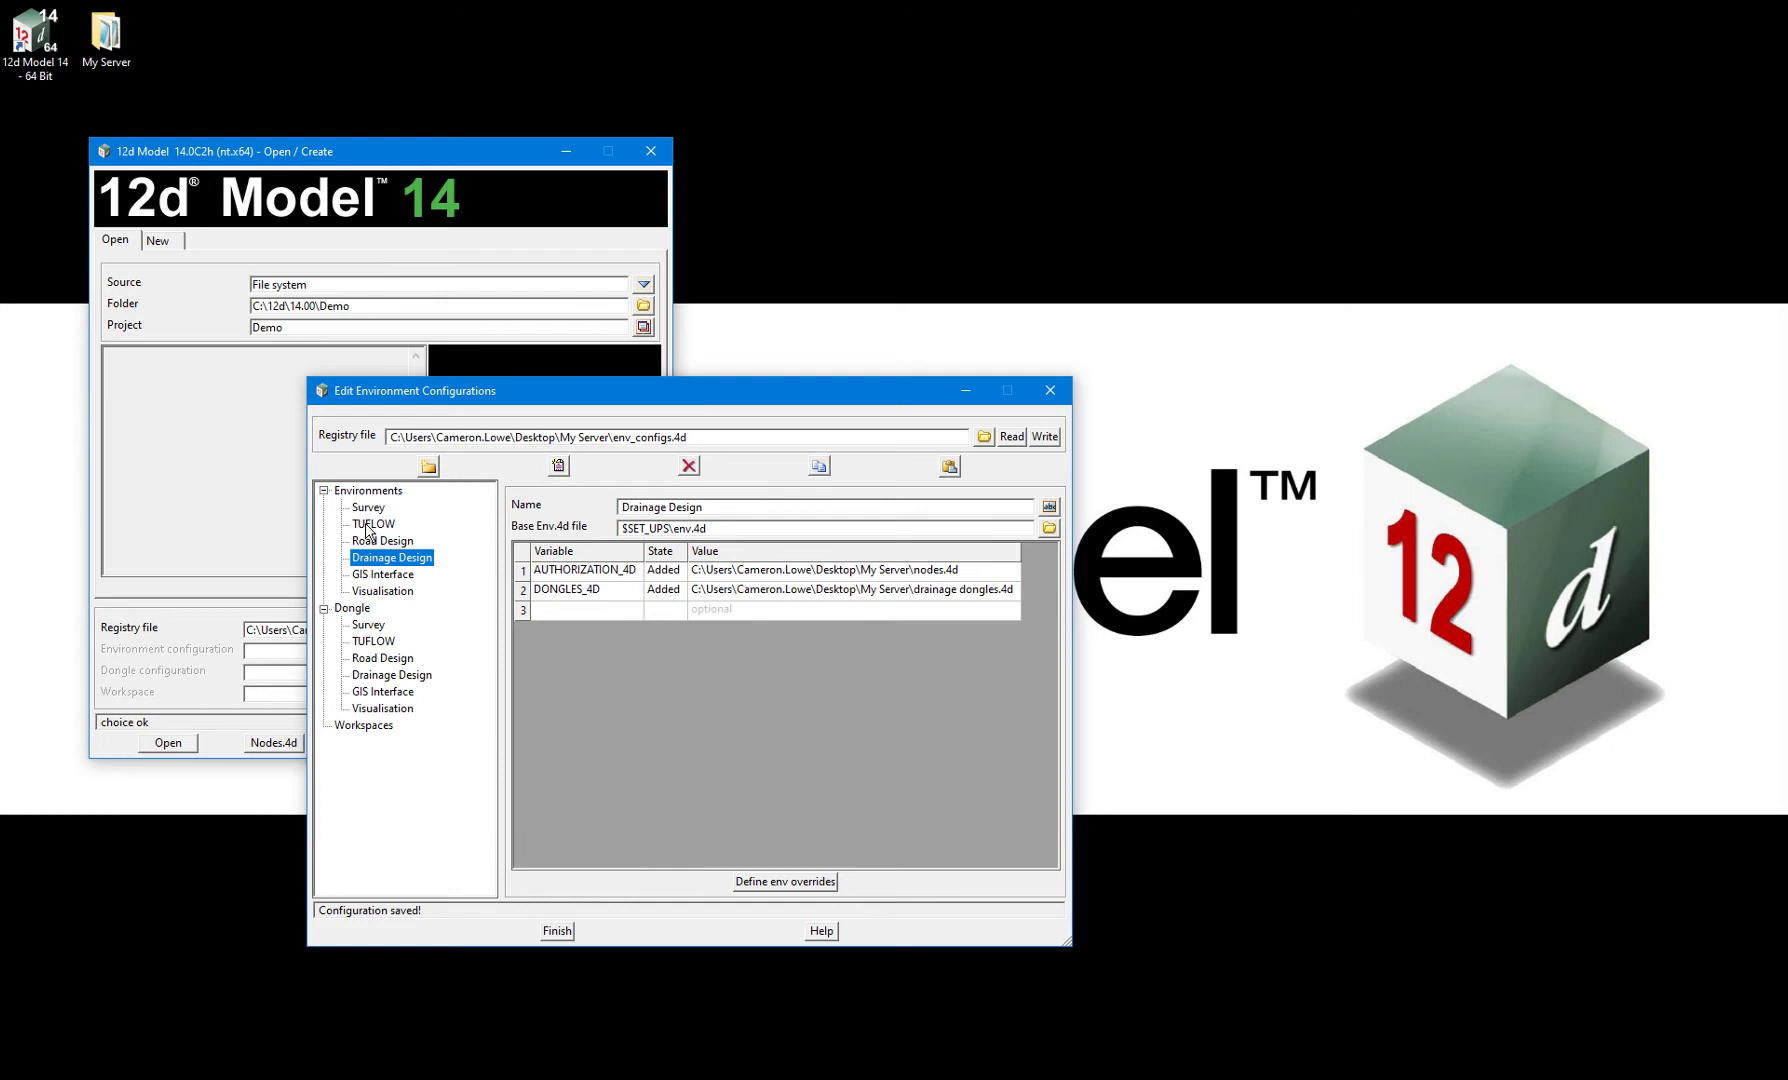
# Delete the TUFLOW, Road Design, Drainage Design, GIS Interface and Visualisation environments, leaving only Survey
pyautogui.click(368, 524)
pyautogui.click(688, 466)
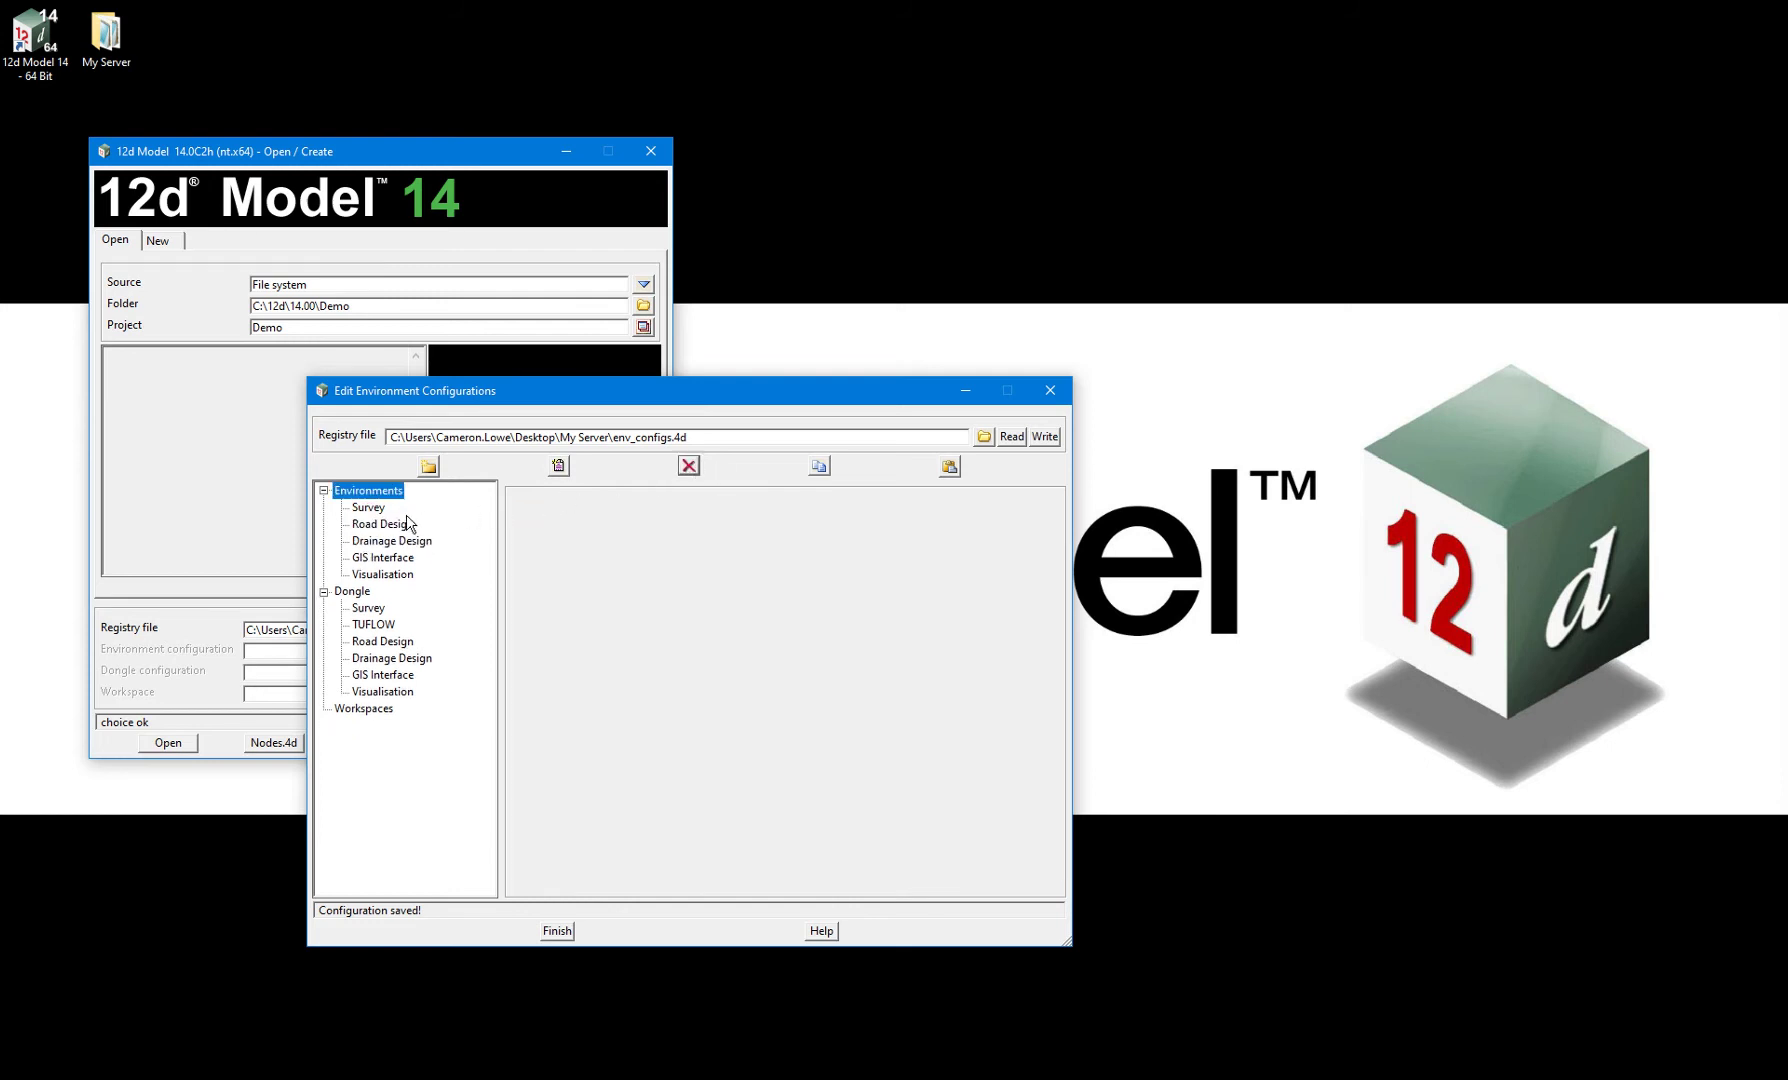
pyautogui.click(388, 525)
pyautogui.click(688, 466)
pyautogui.click(392, 525)
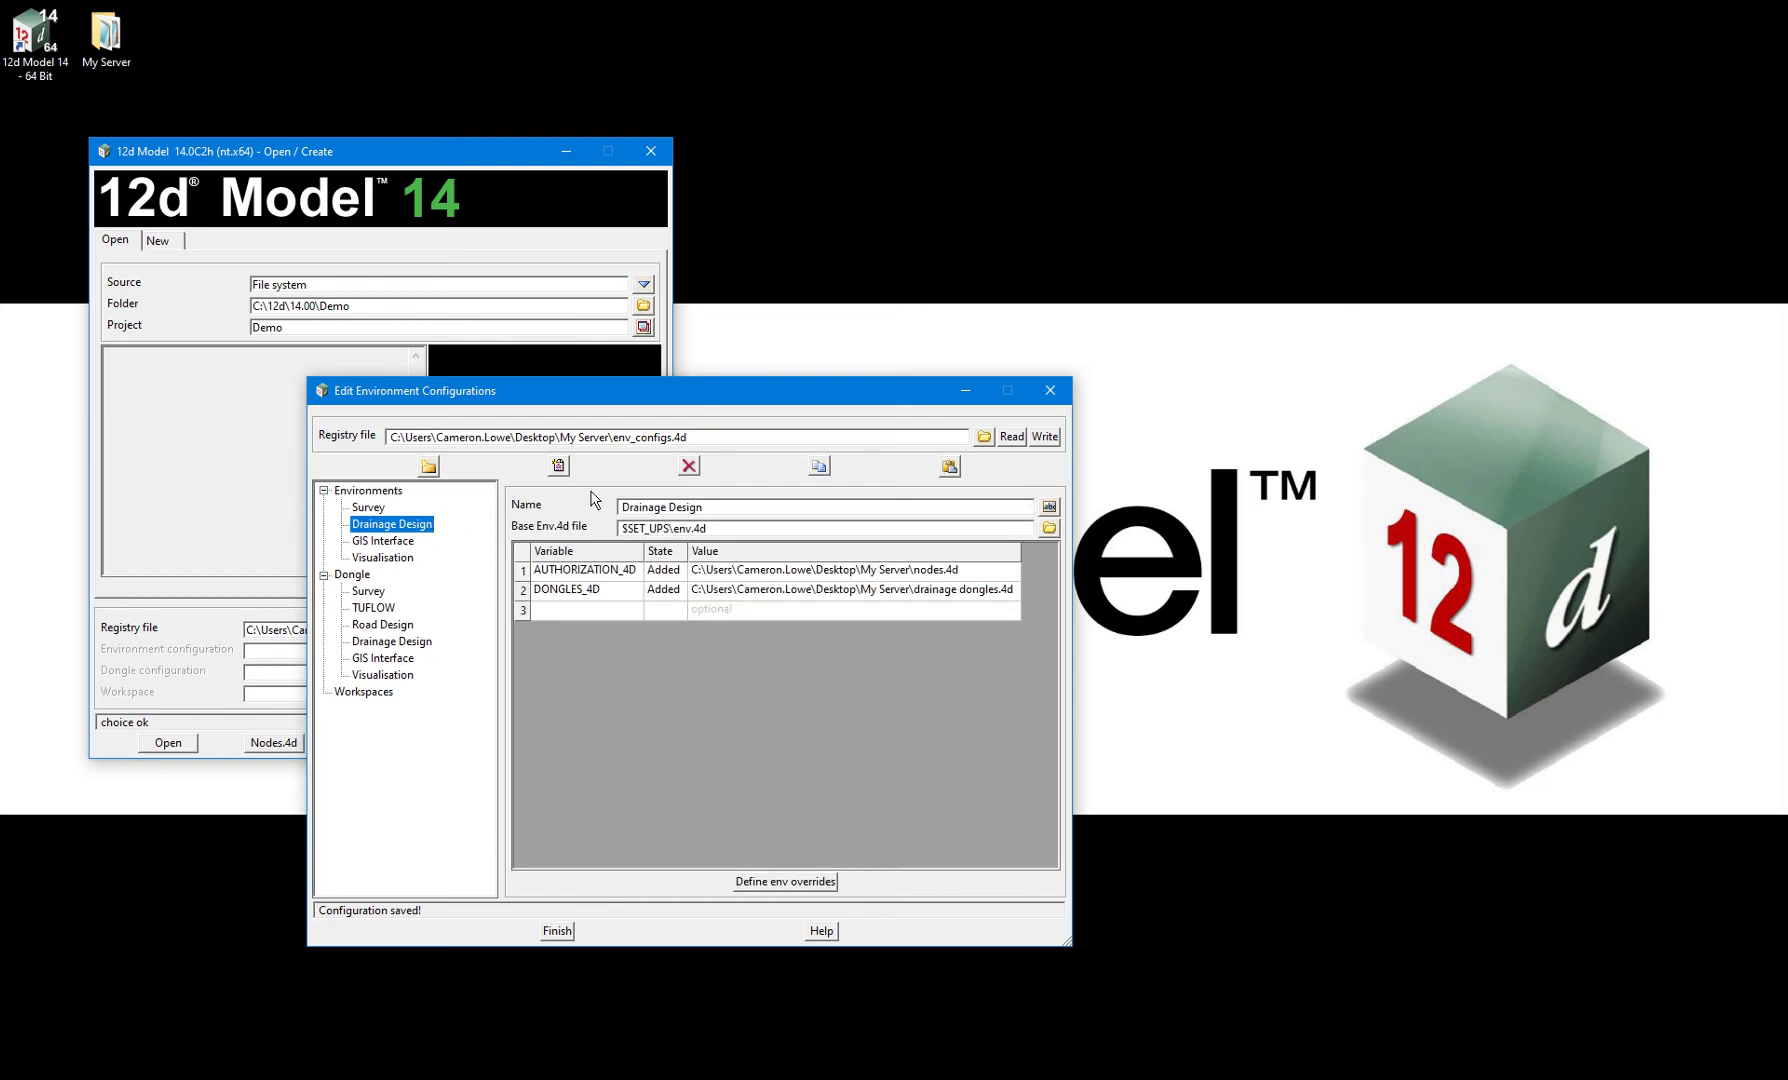
pyautogui.click(688, 466)
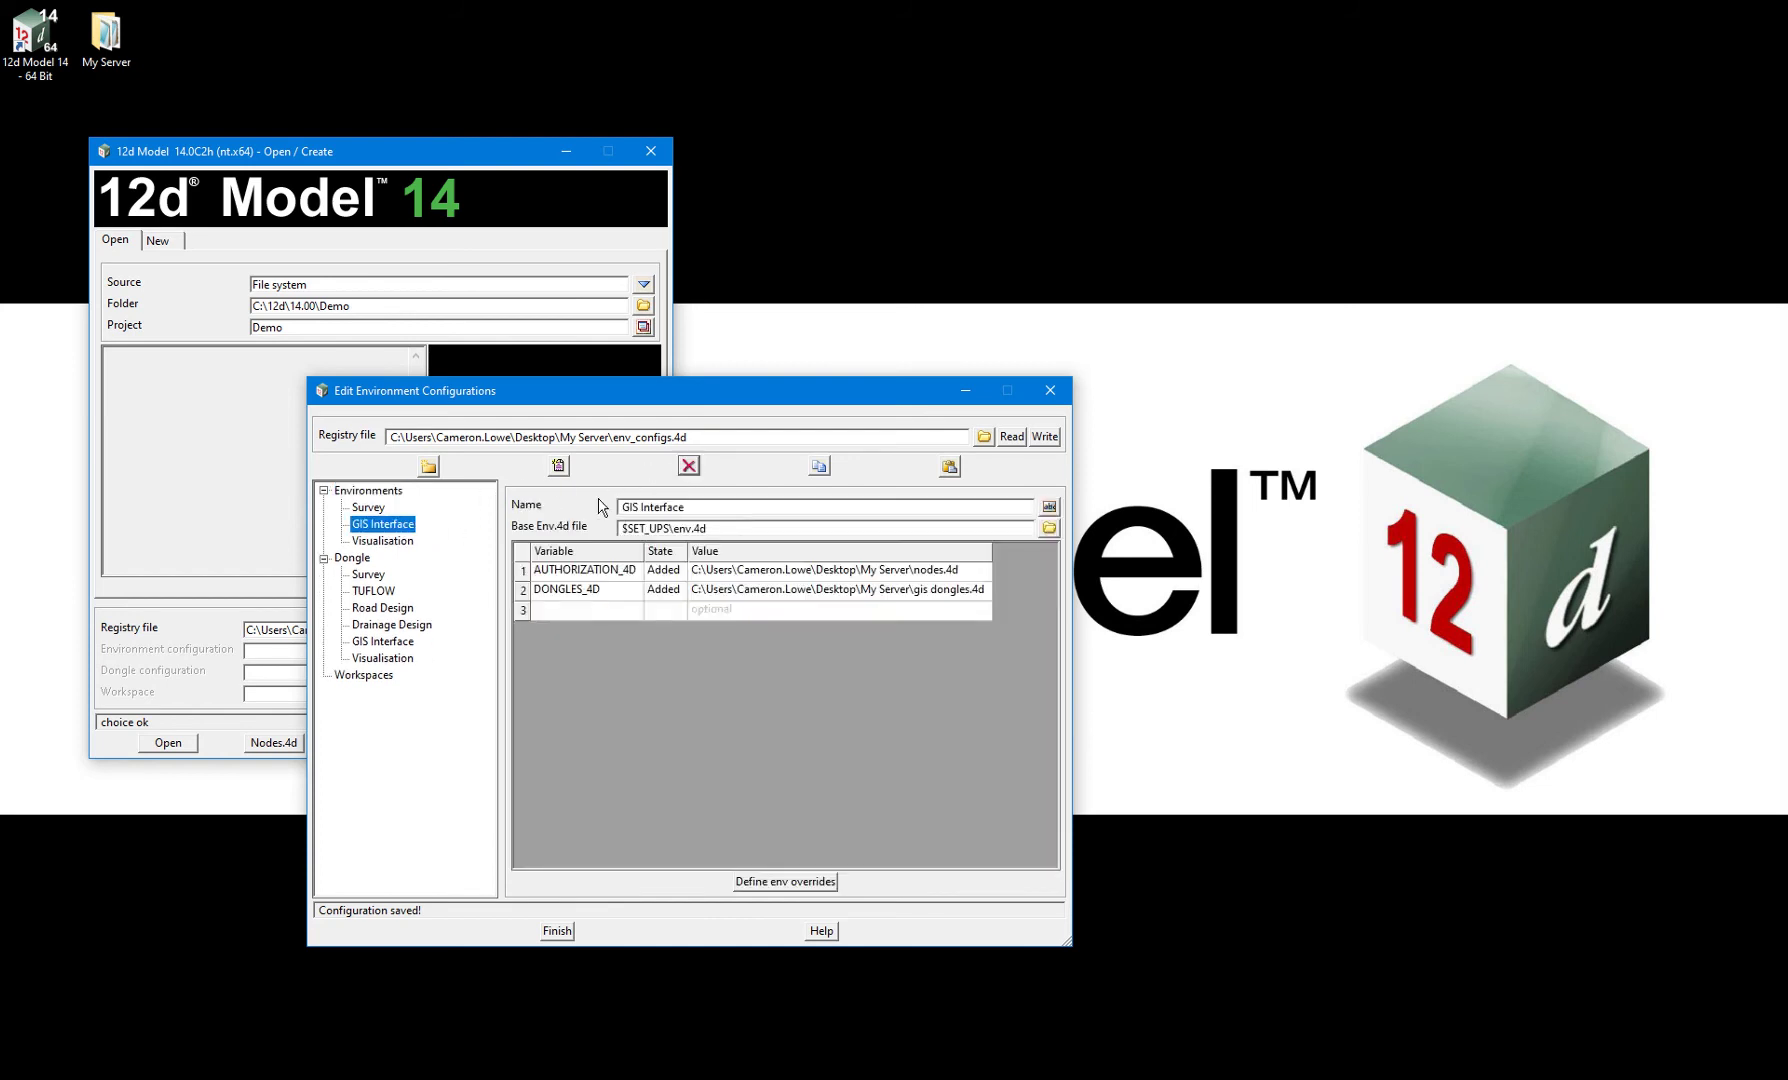
pyautogui.click(689, 466)
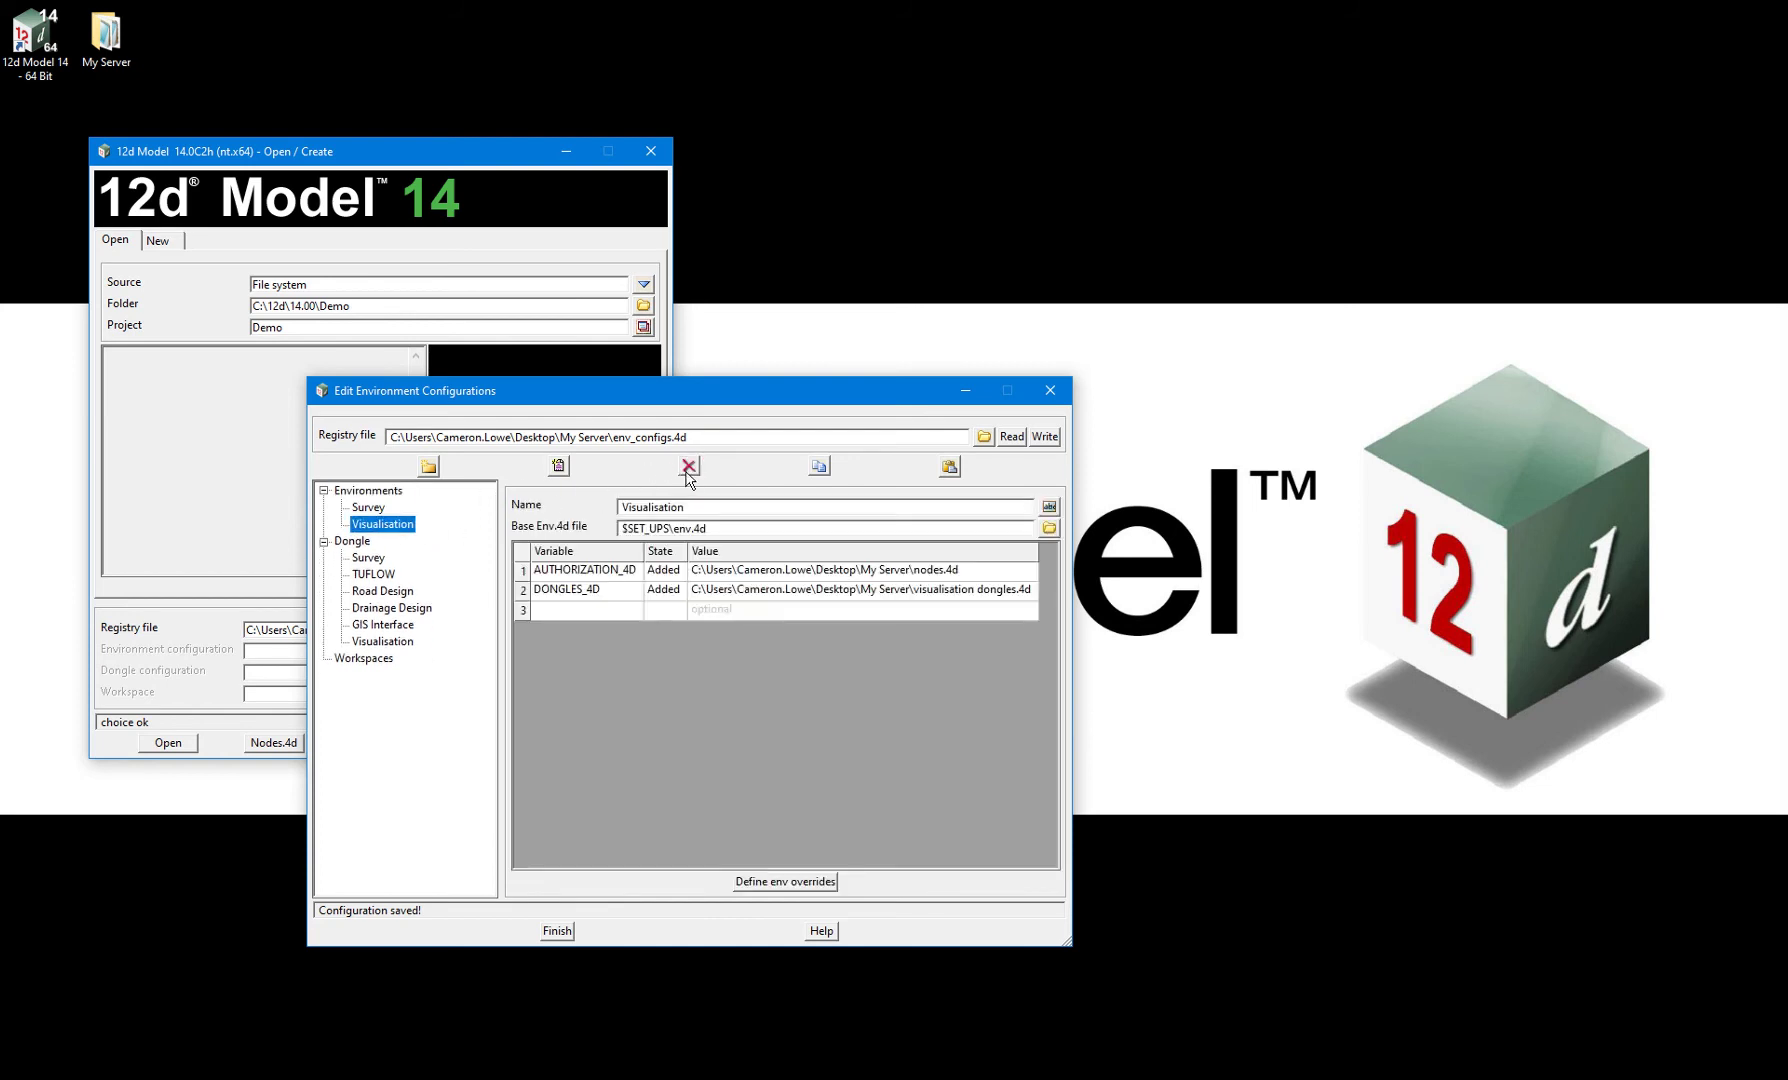
pyautogui.click(689, 466)
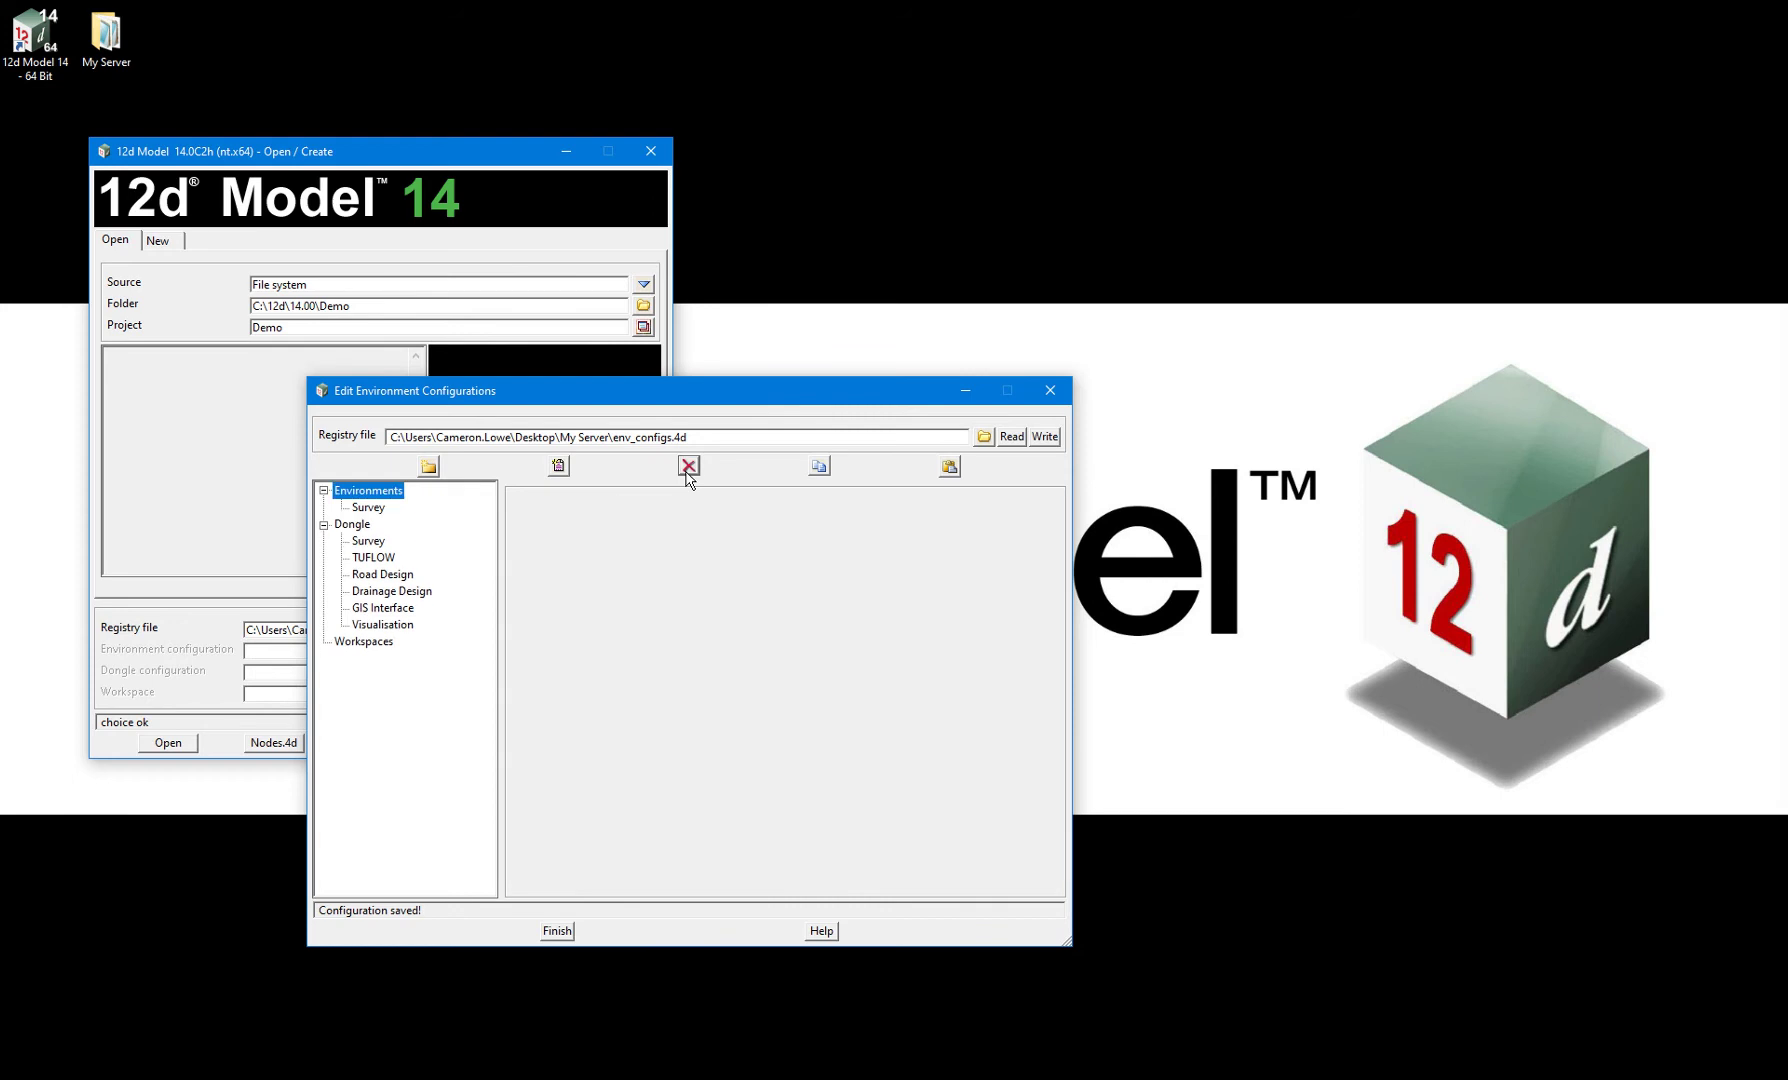
# Rename the remaining Survey environment to All Modelling and delete its DONGLES_4D variable row
pyautogui.click(370, 508)
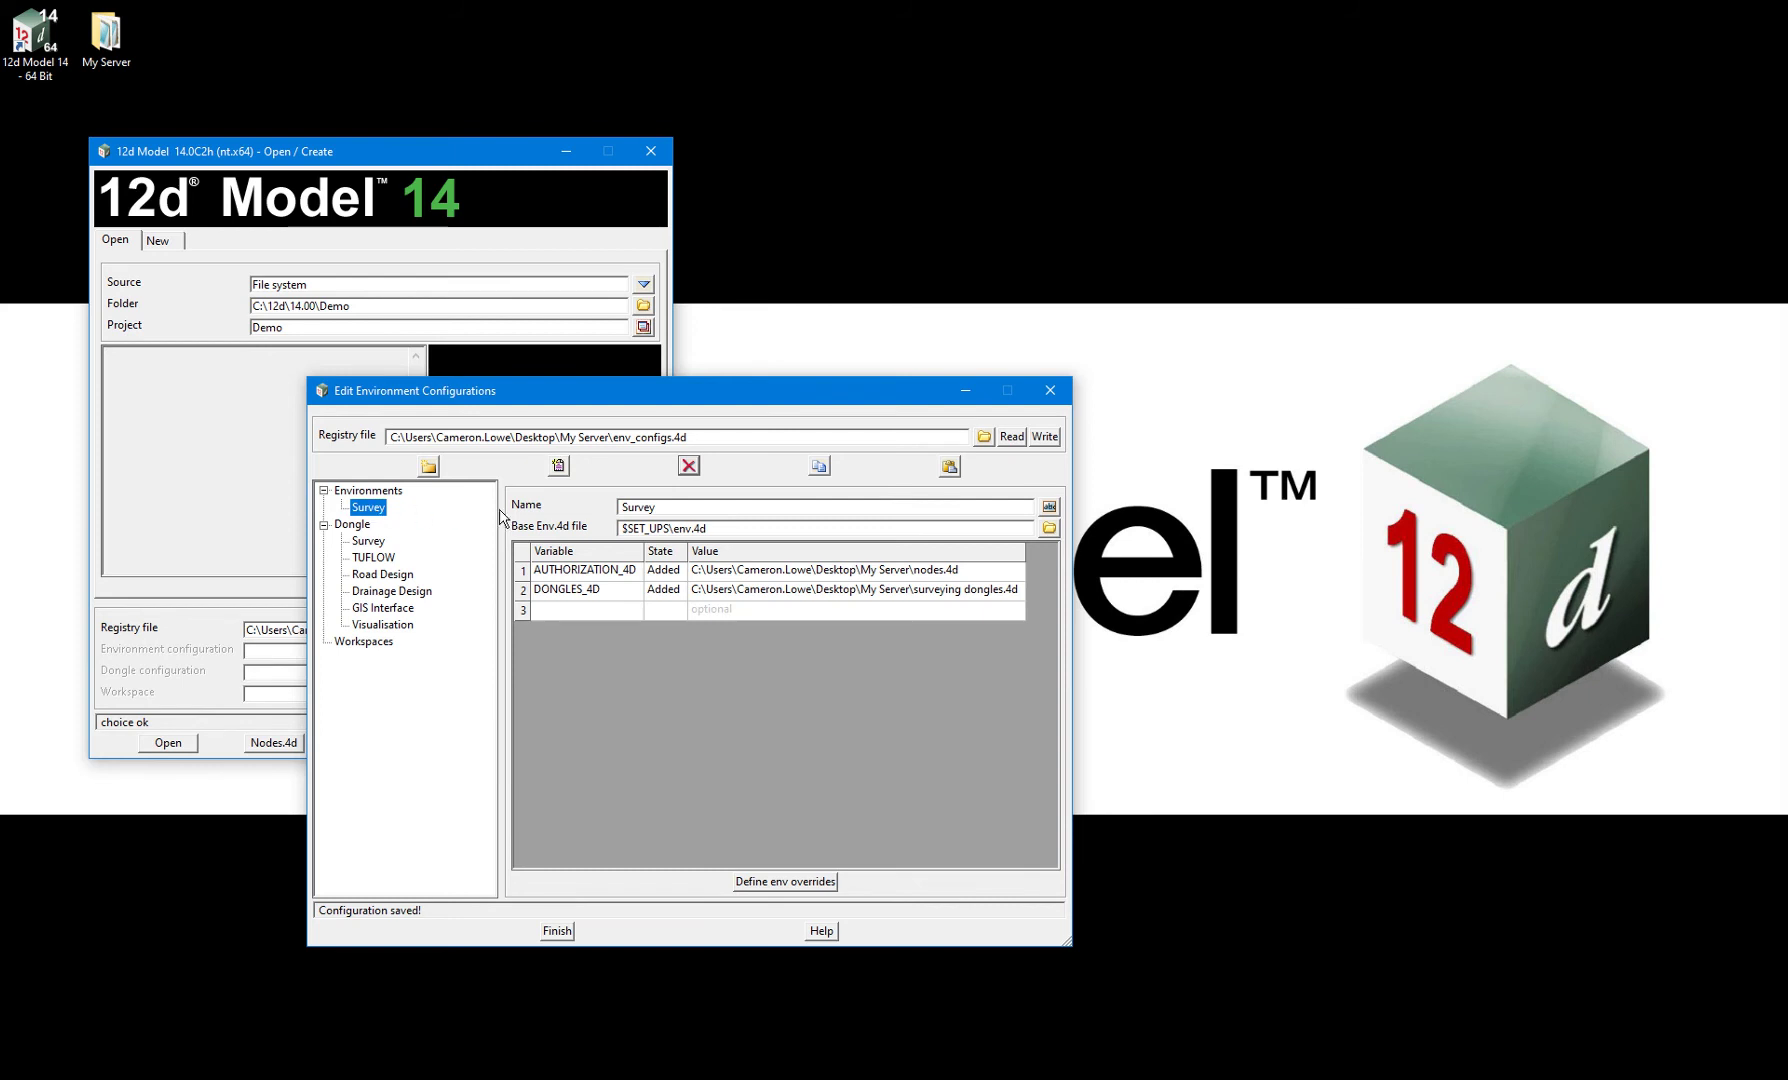
pyautogui.moveTo(683, 508); pyautogui.dragTo(622, 508)
pyautogui.write('All Modelling')
pyautogui.rightClick(522, 592)
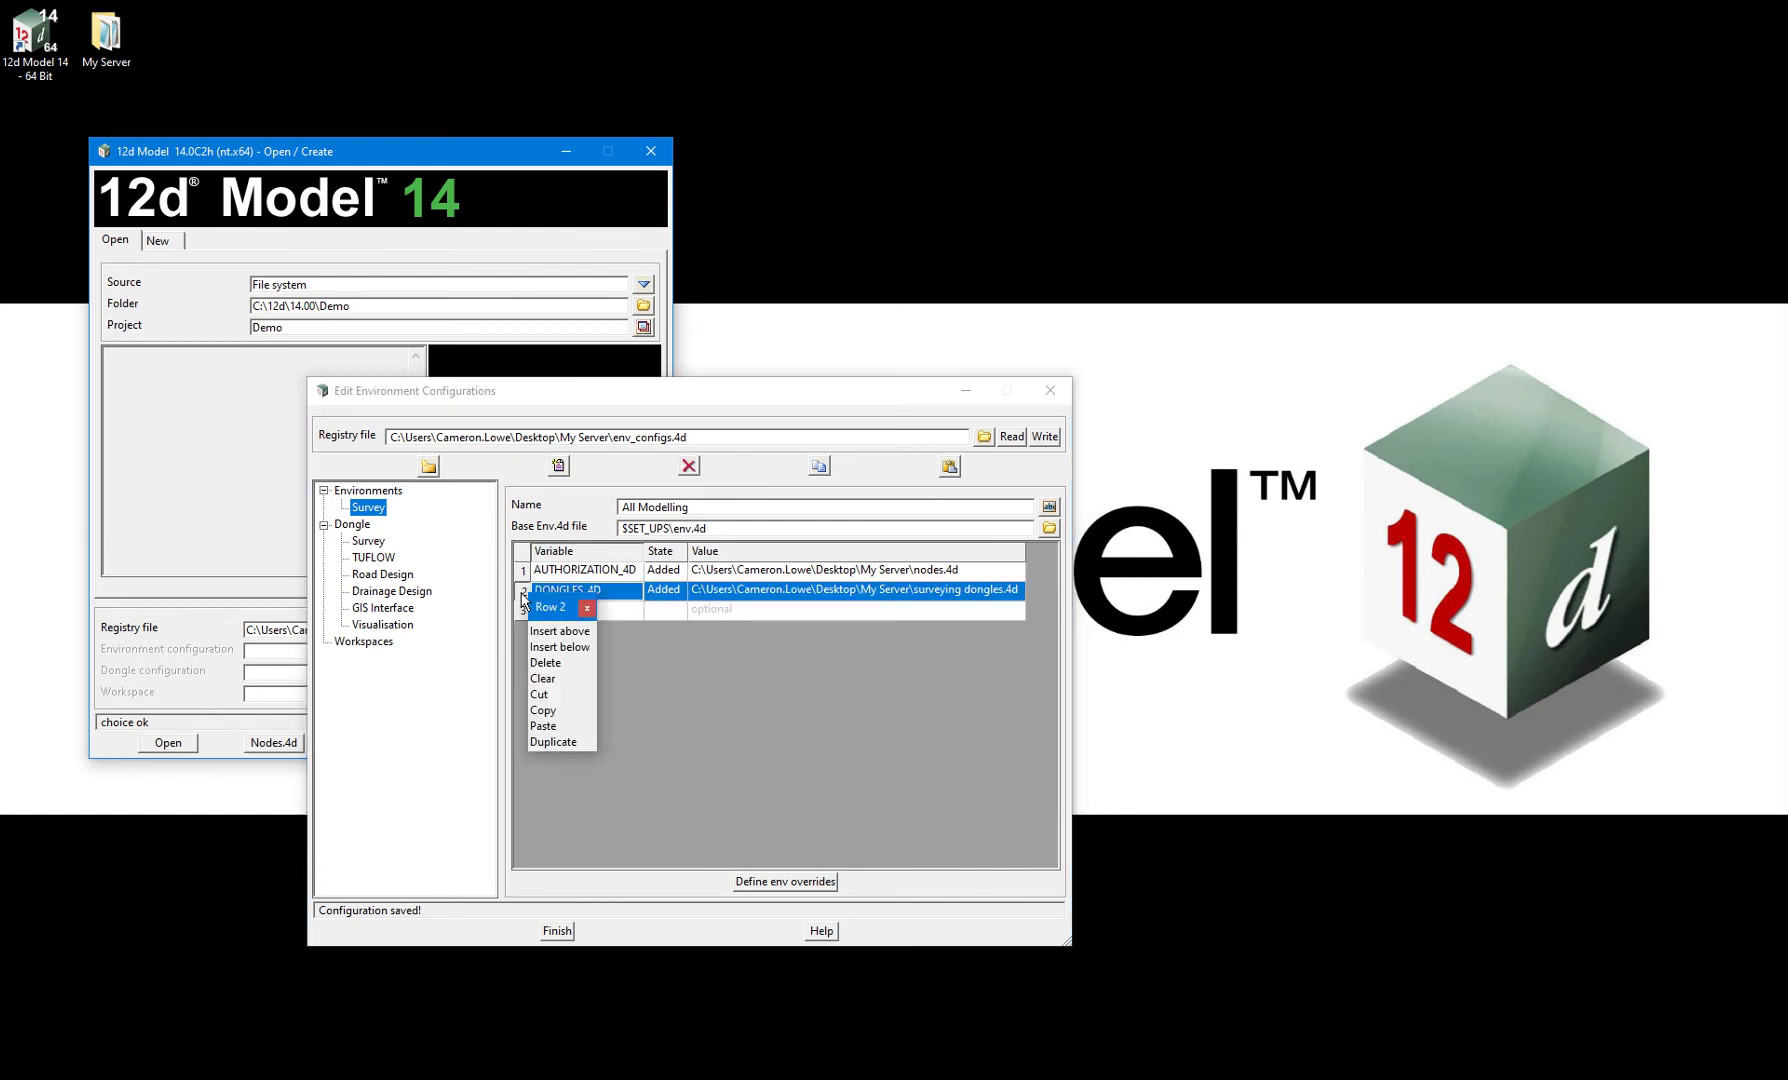
pyautogui.click(545, 662)
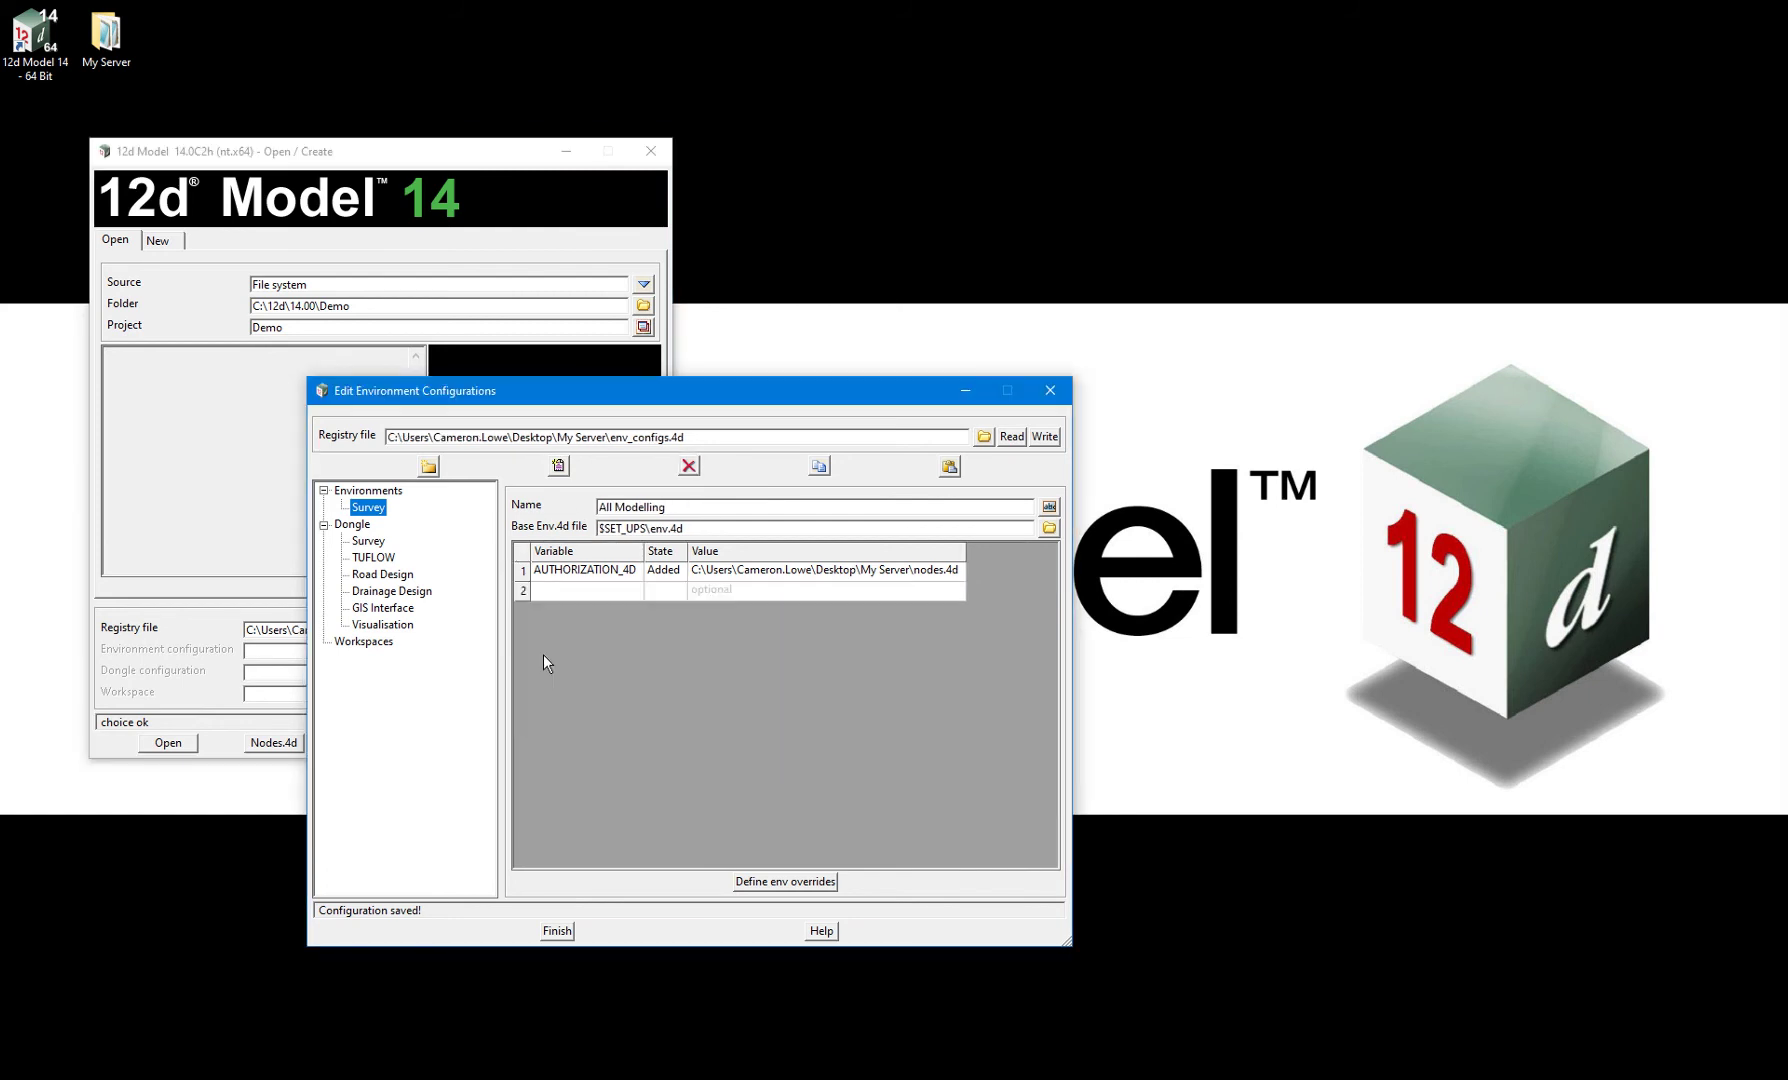
# Write the configuration to a new registry file named env_configs1.4d in My Server and close the environment configuration editor
pyautogui.click(671, 437)
pyautogui.write('1')
pyautogui.click(1045, 437)
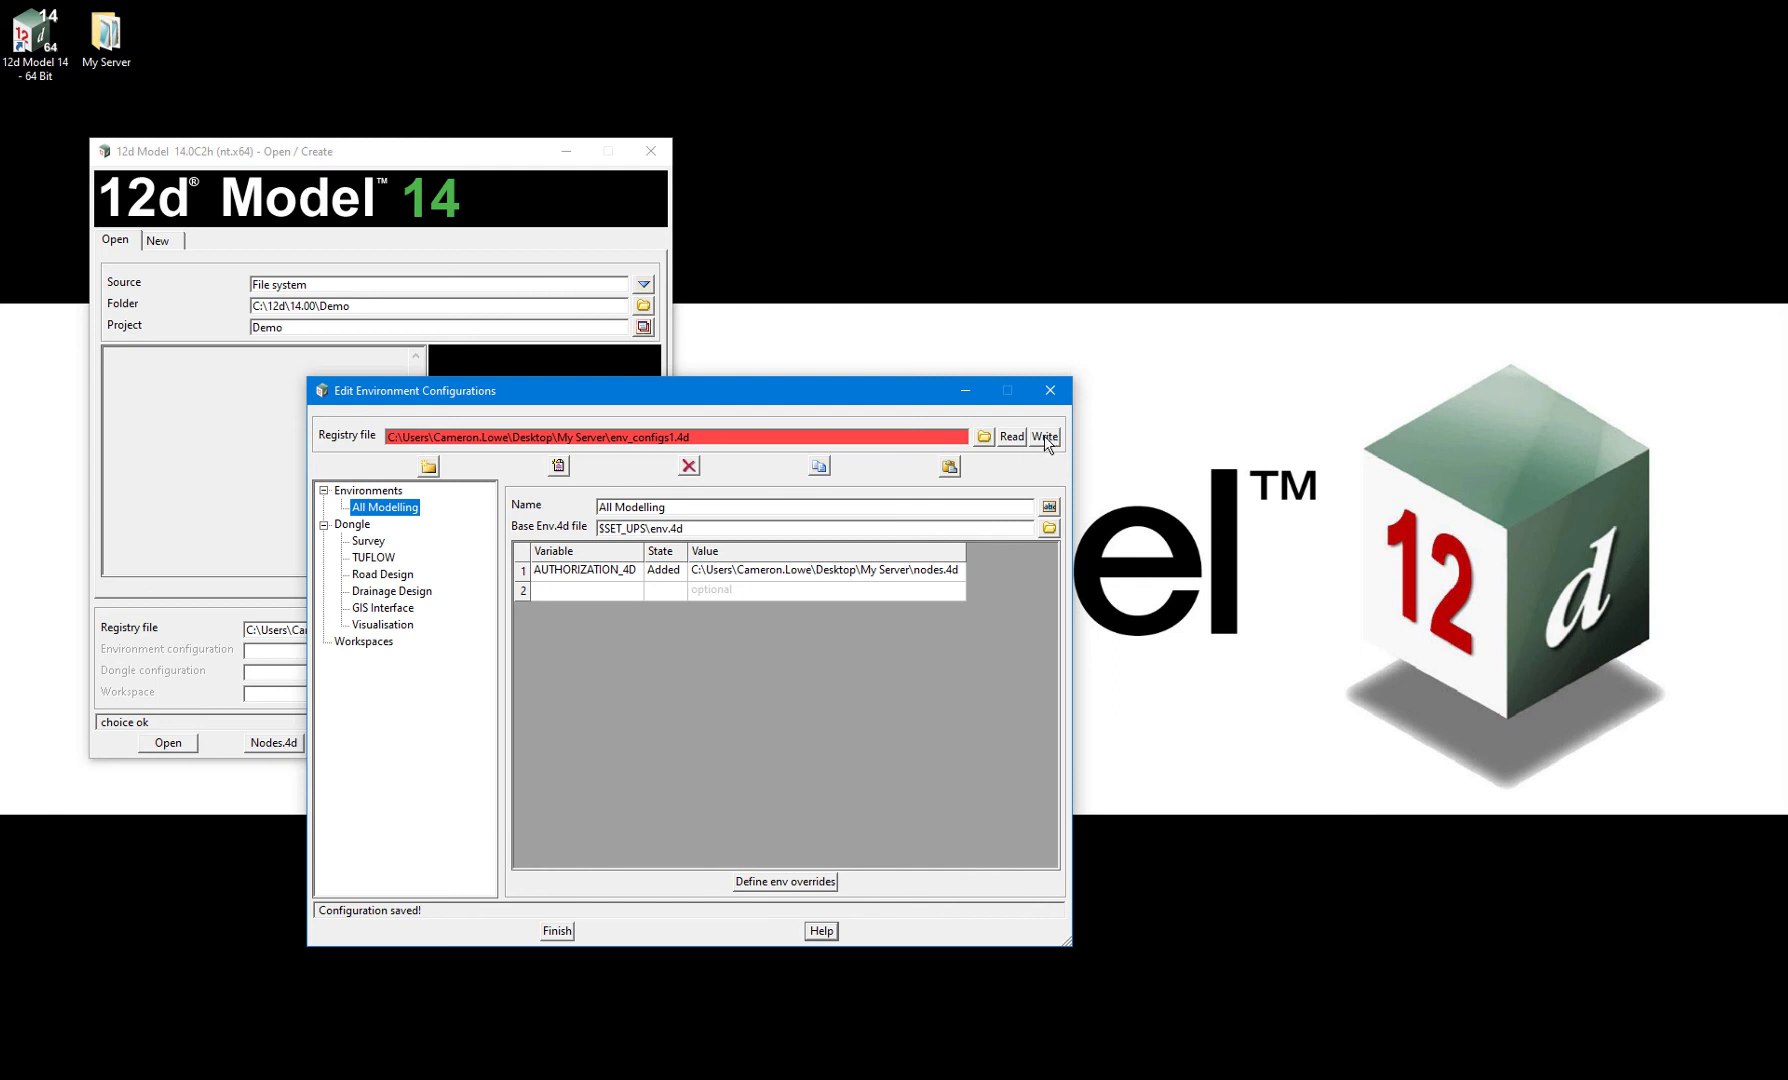
pyautogui.click(1050, 390)
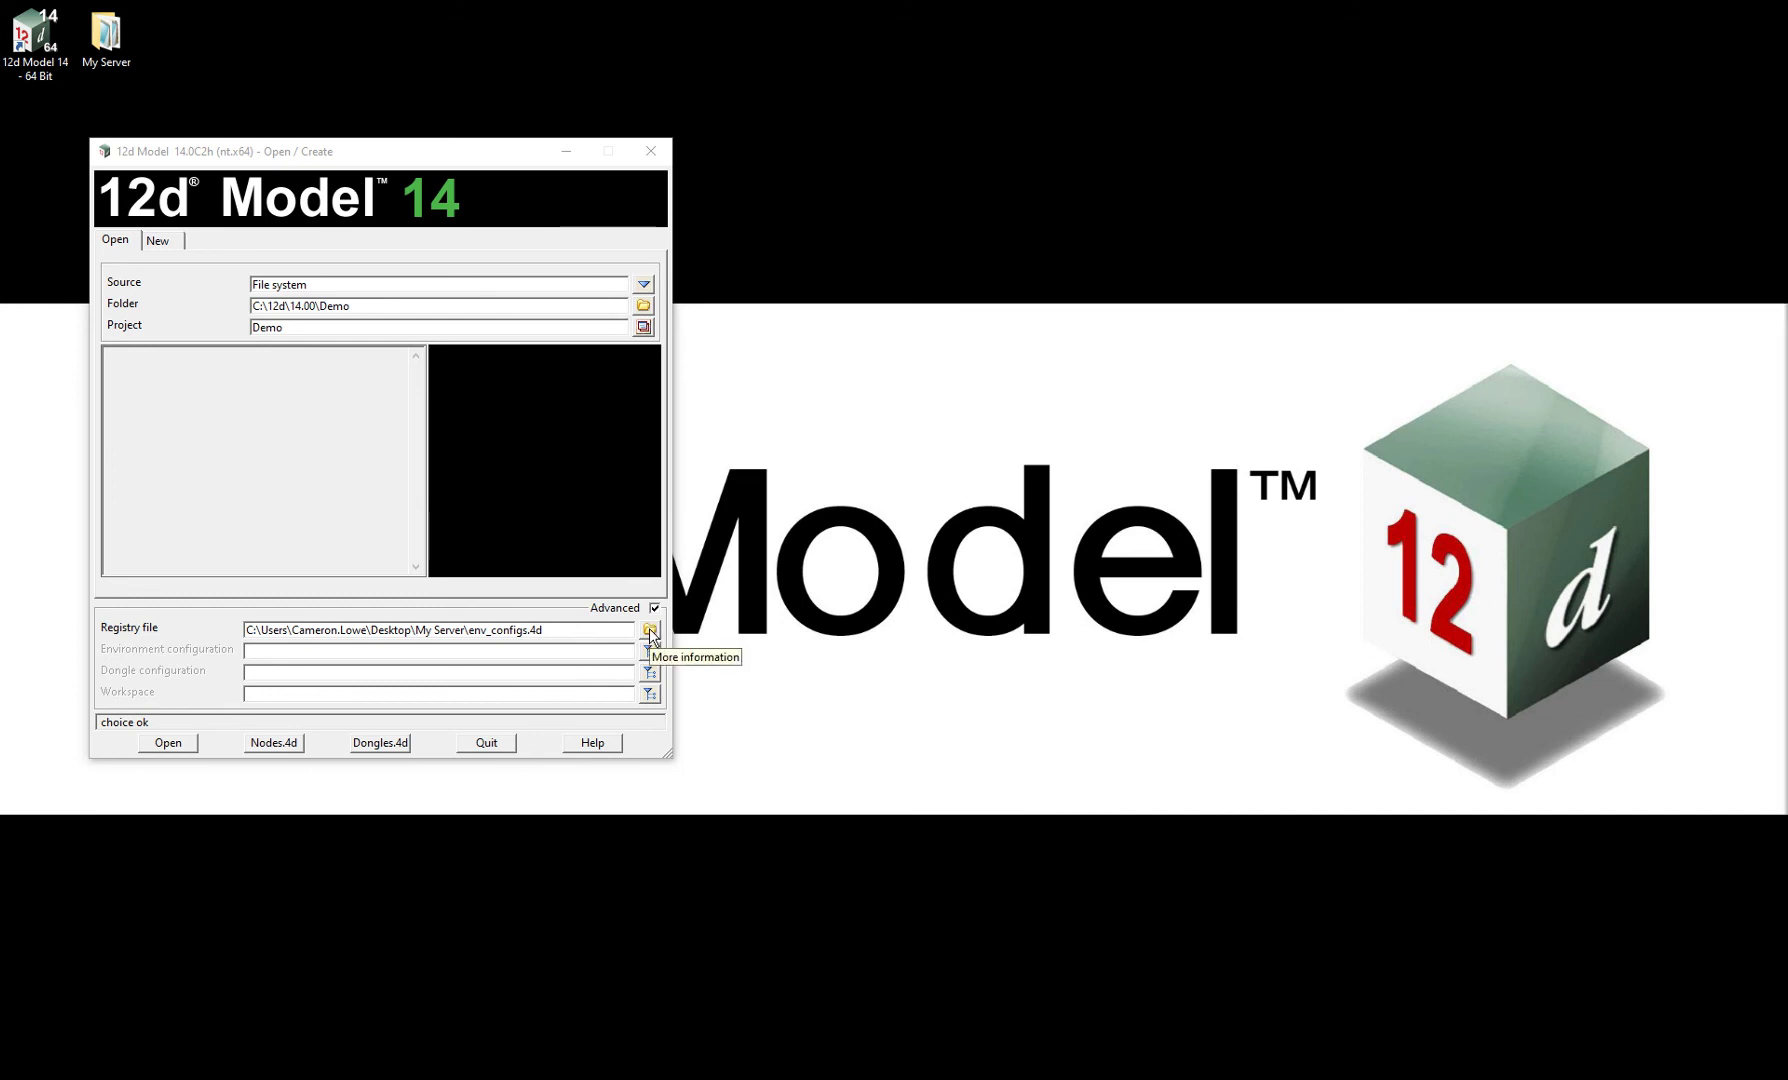
# Set the startup registry file to env_configs1.4d from the My Server folder
pyautogui.click(650, 631)
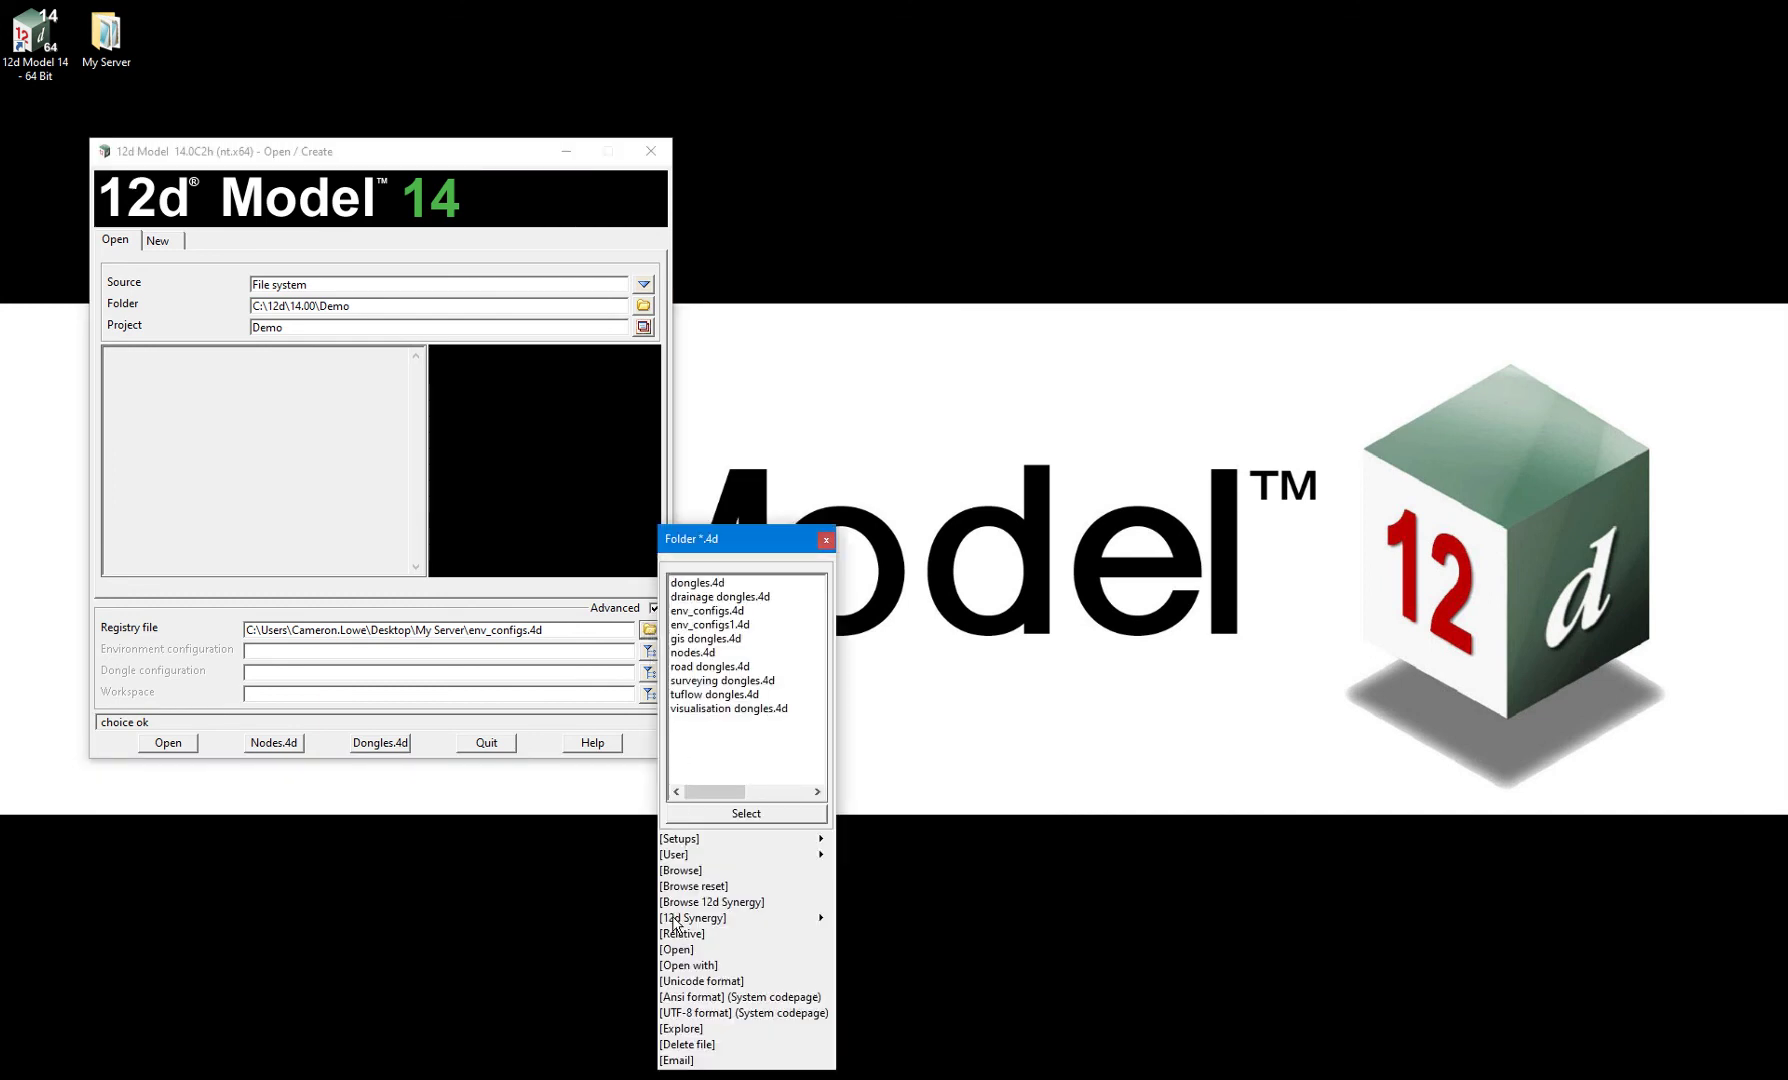
pyautogui.click(678, 870)
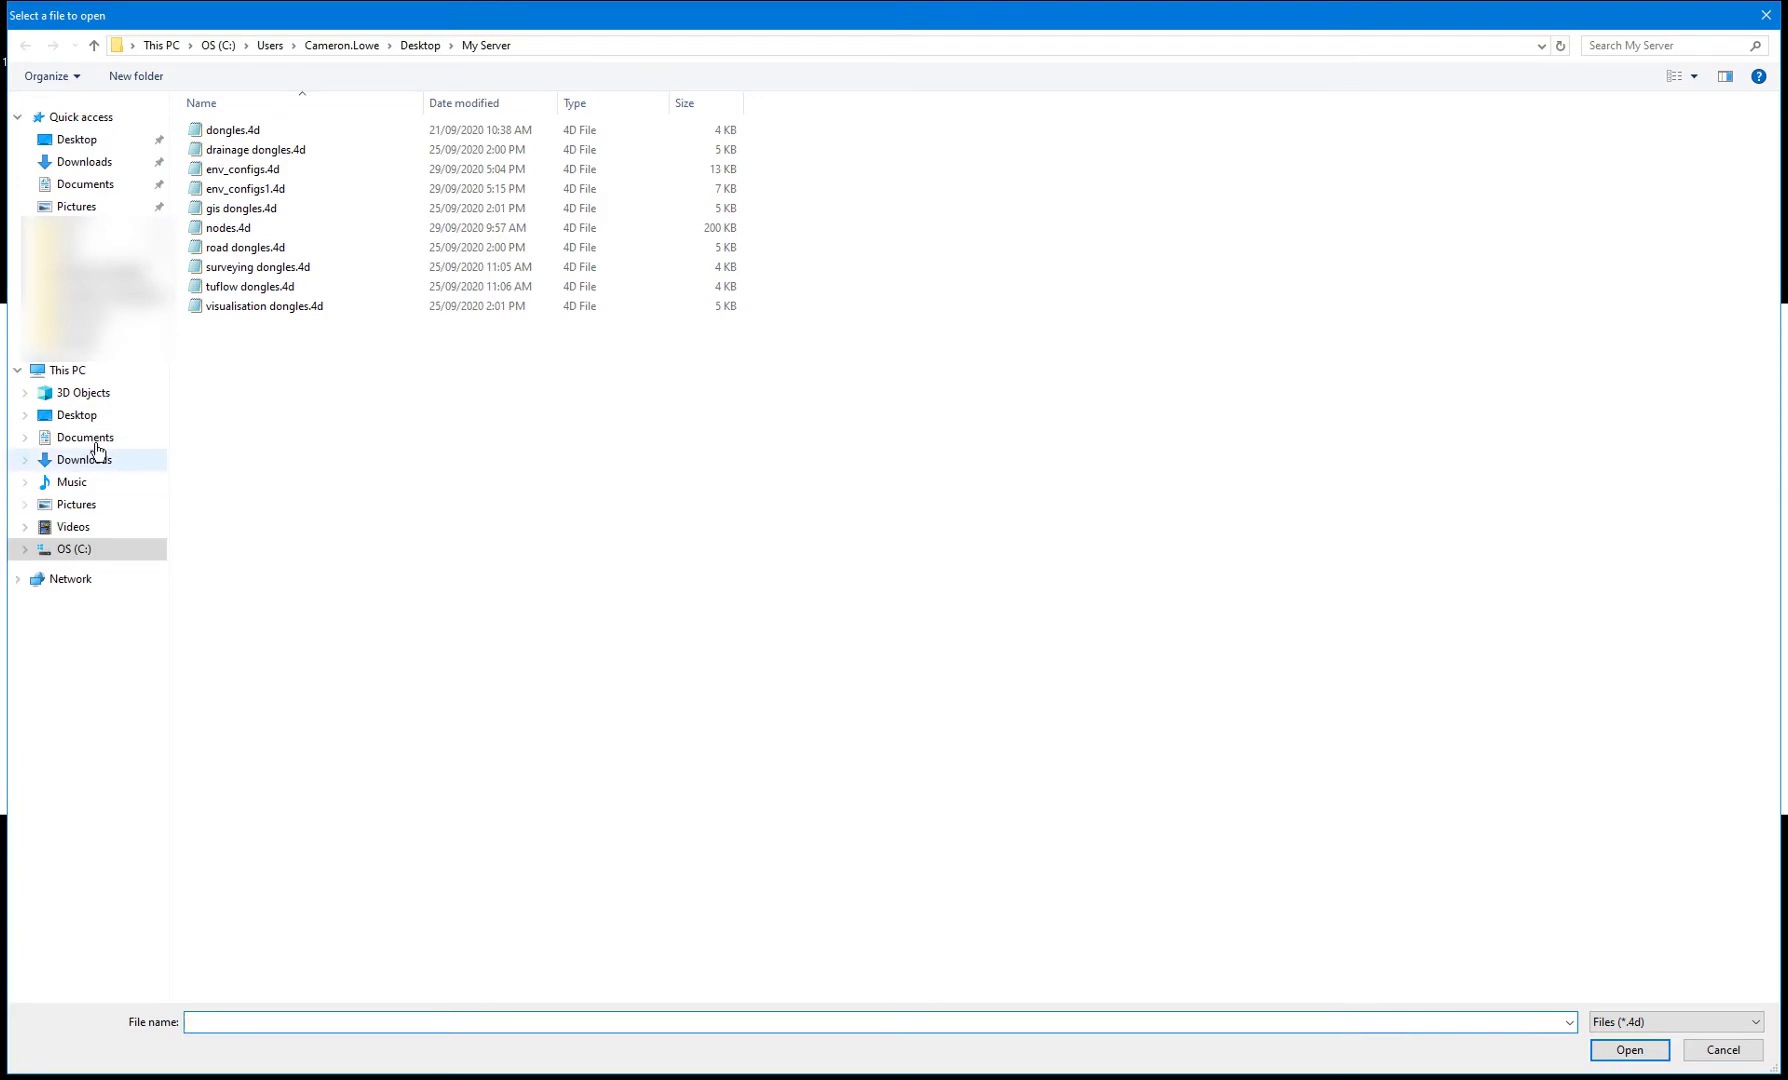
pyautogui.doubleClick(242, 193)
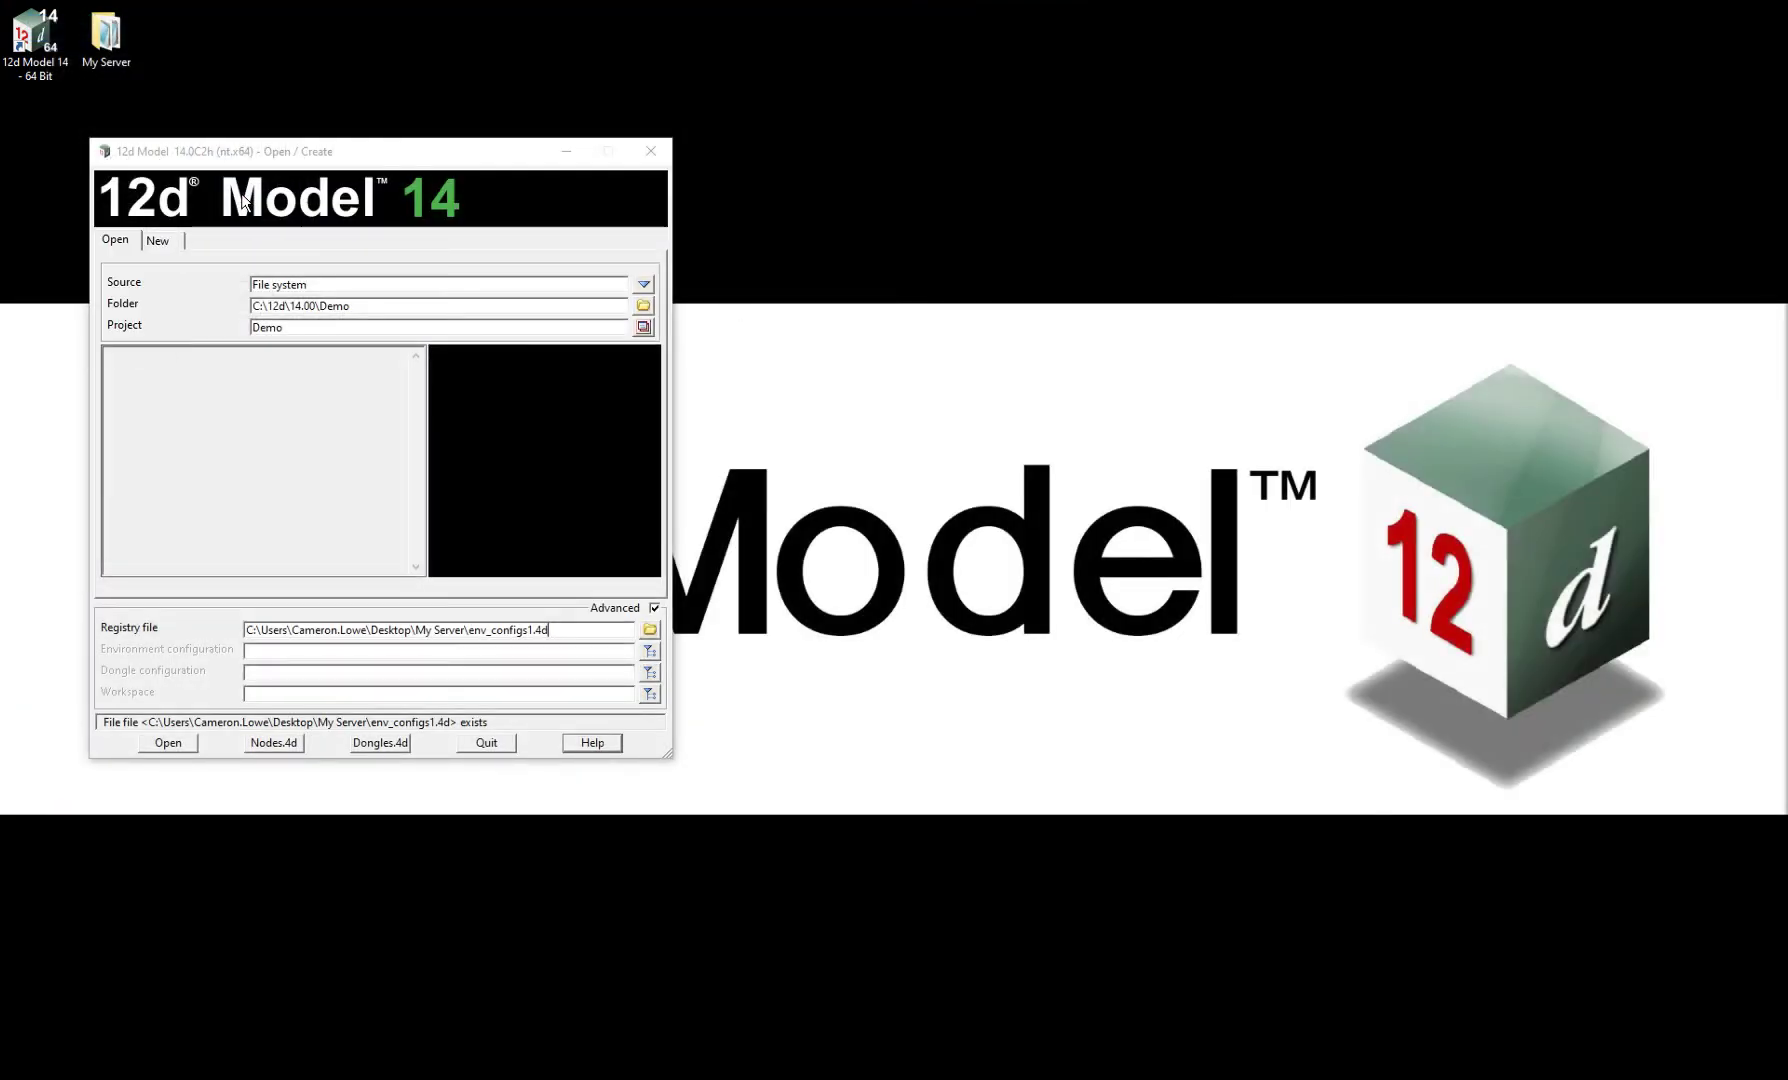
# Open the Demo project with the All Modelling environment configuration and the Survey dongle configuration
pyautogui.click(650, 651)
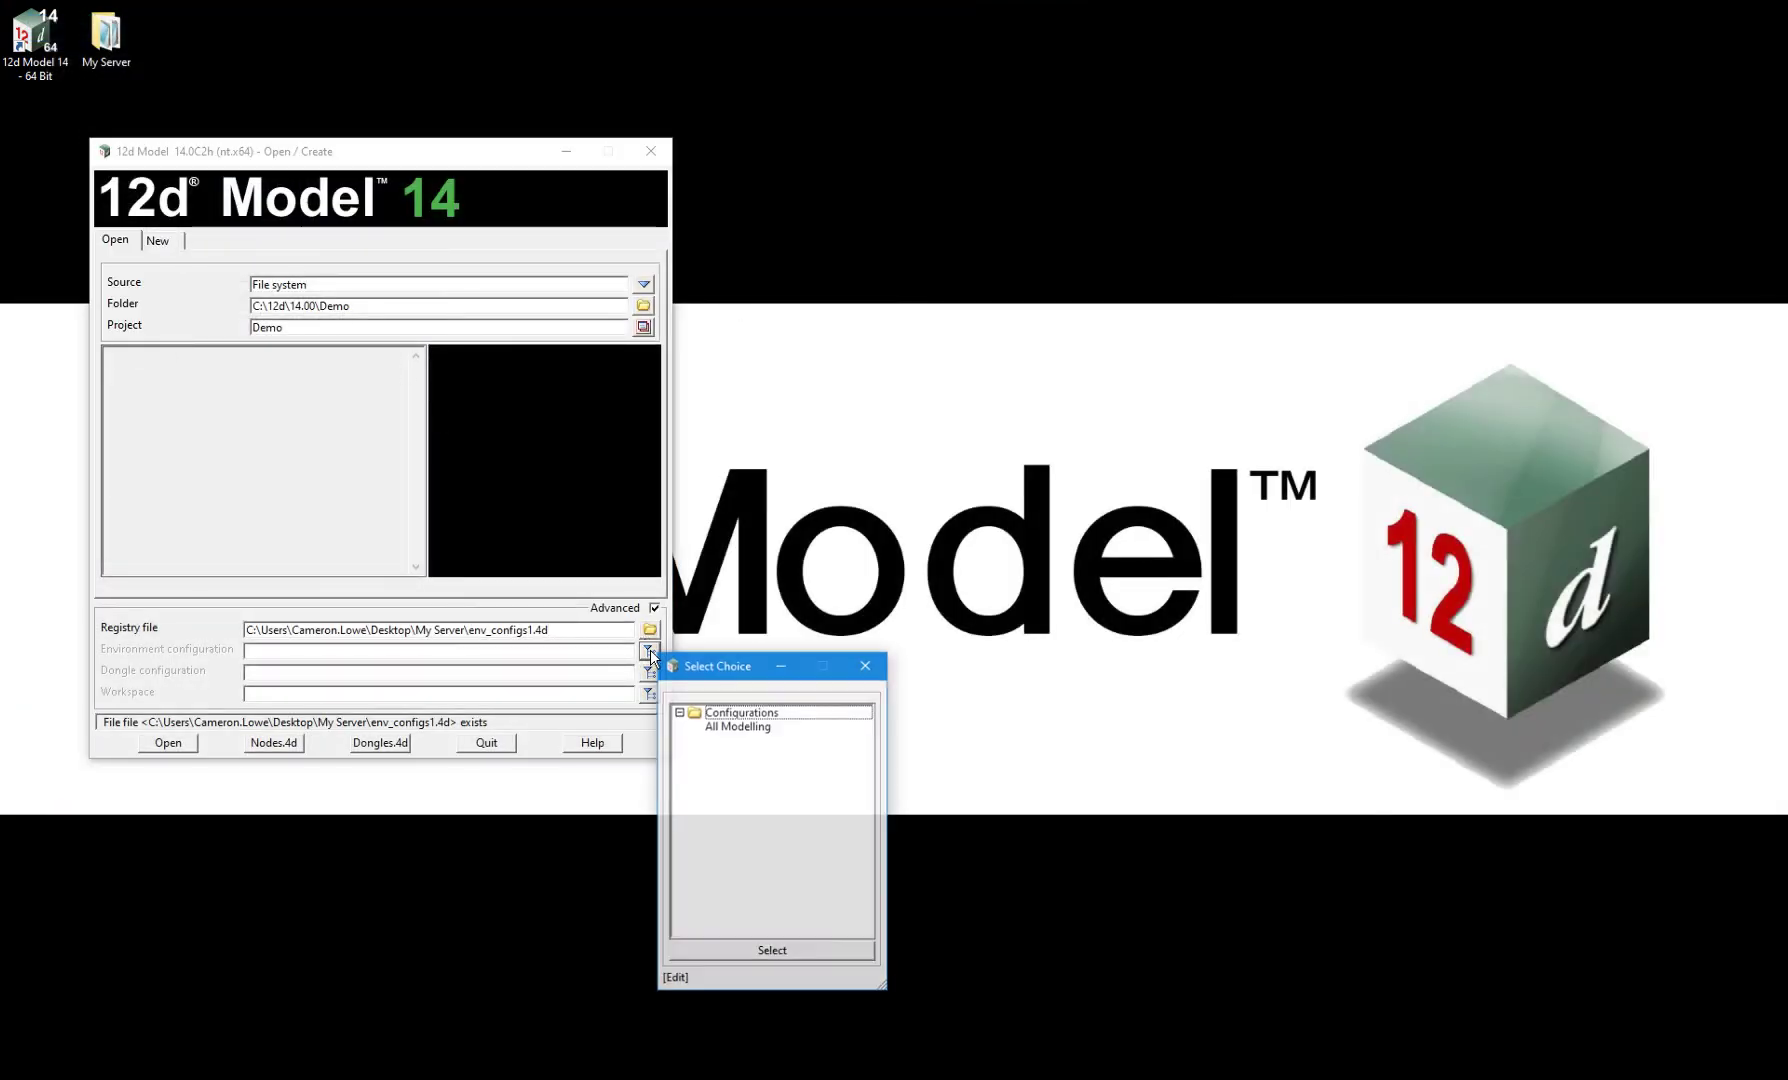
pyautogui.doubleClick(726, 729)
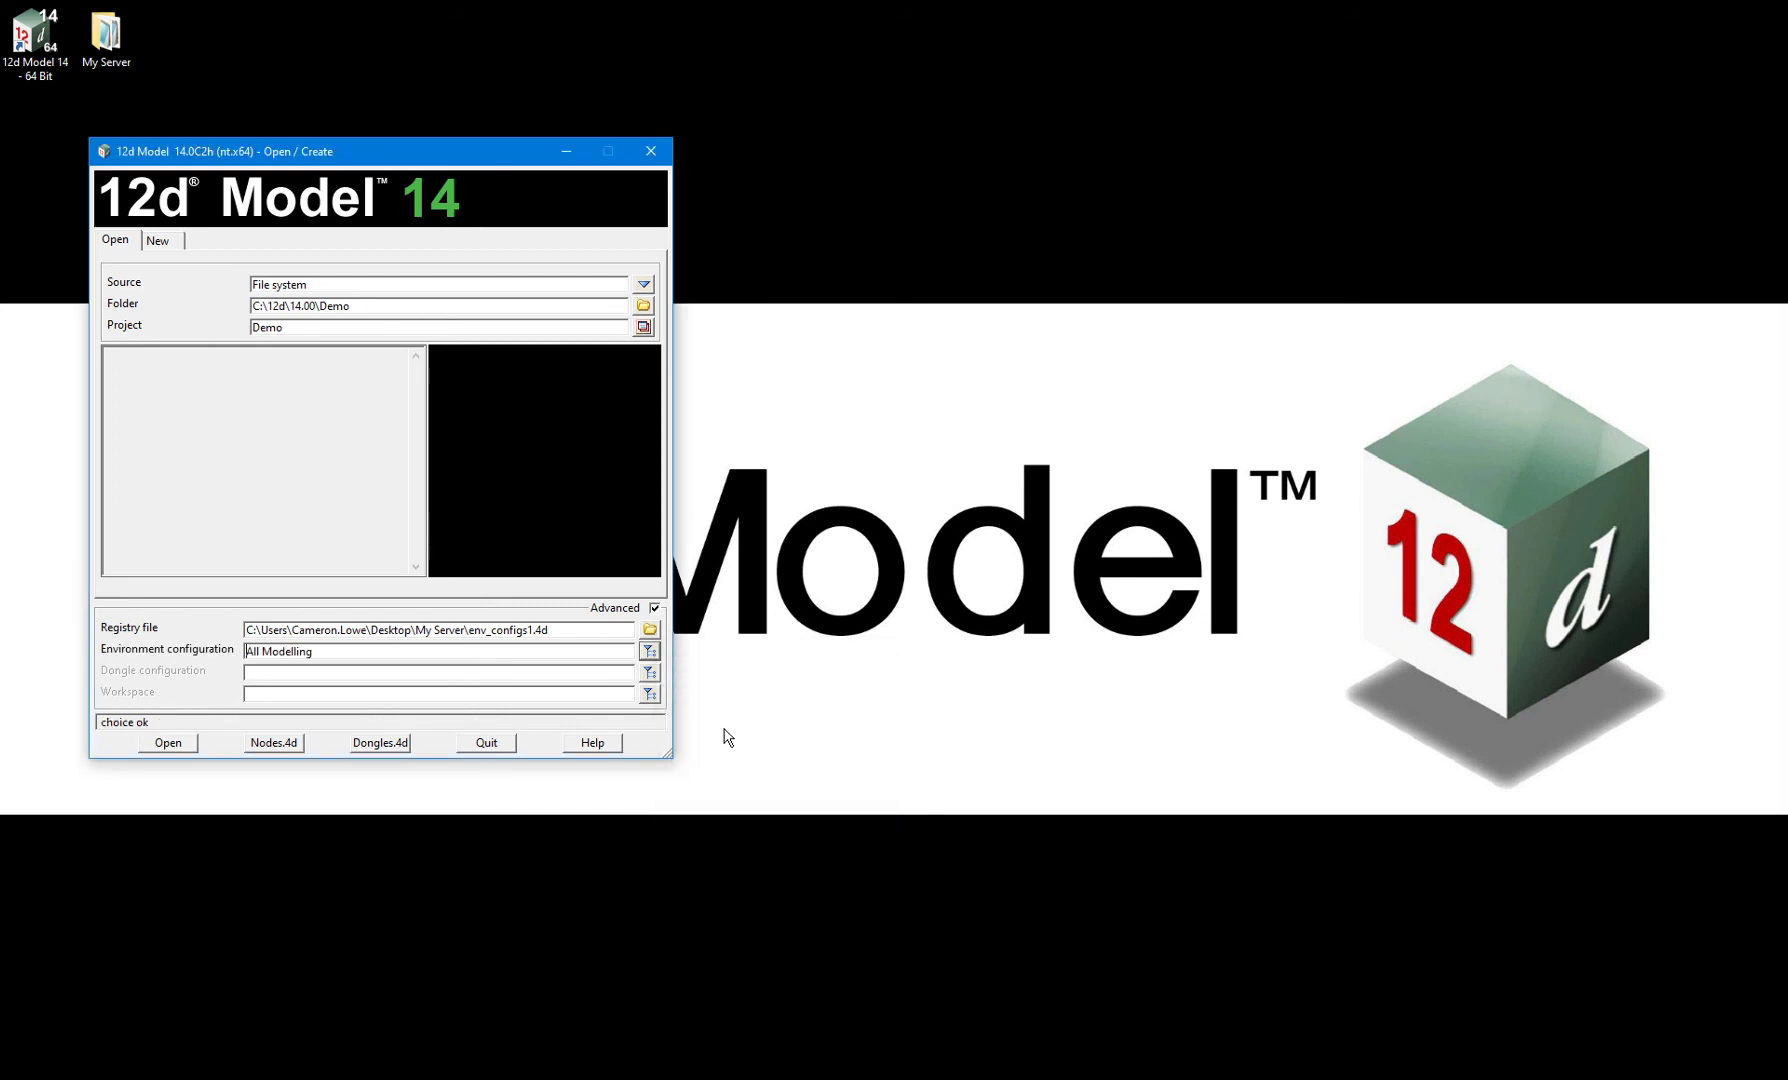
pyautogui.click(650, 672)
pyautogui.doubleClick(722, 749)
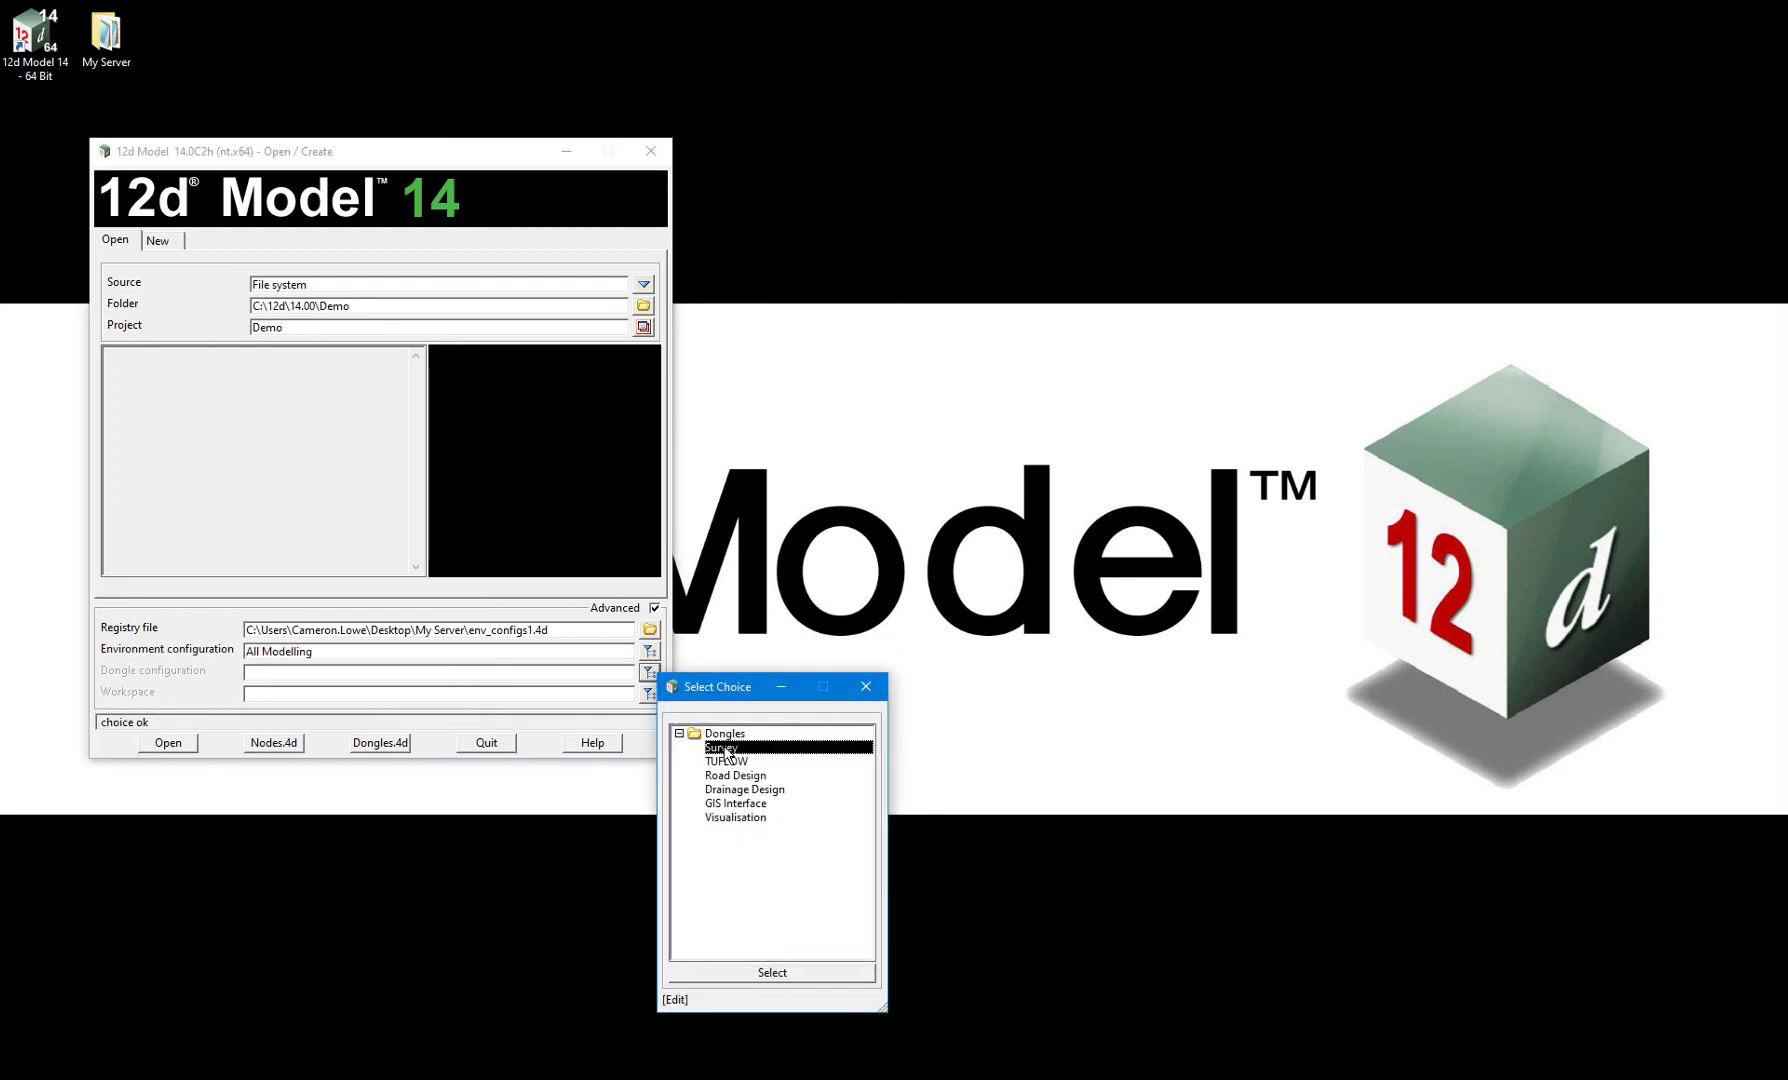
pyautogui.click(178, 745)
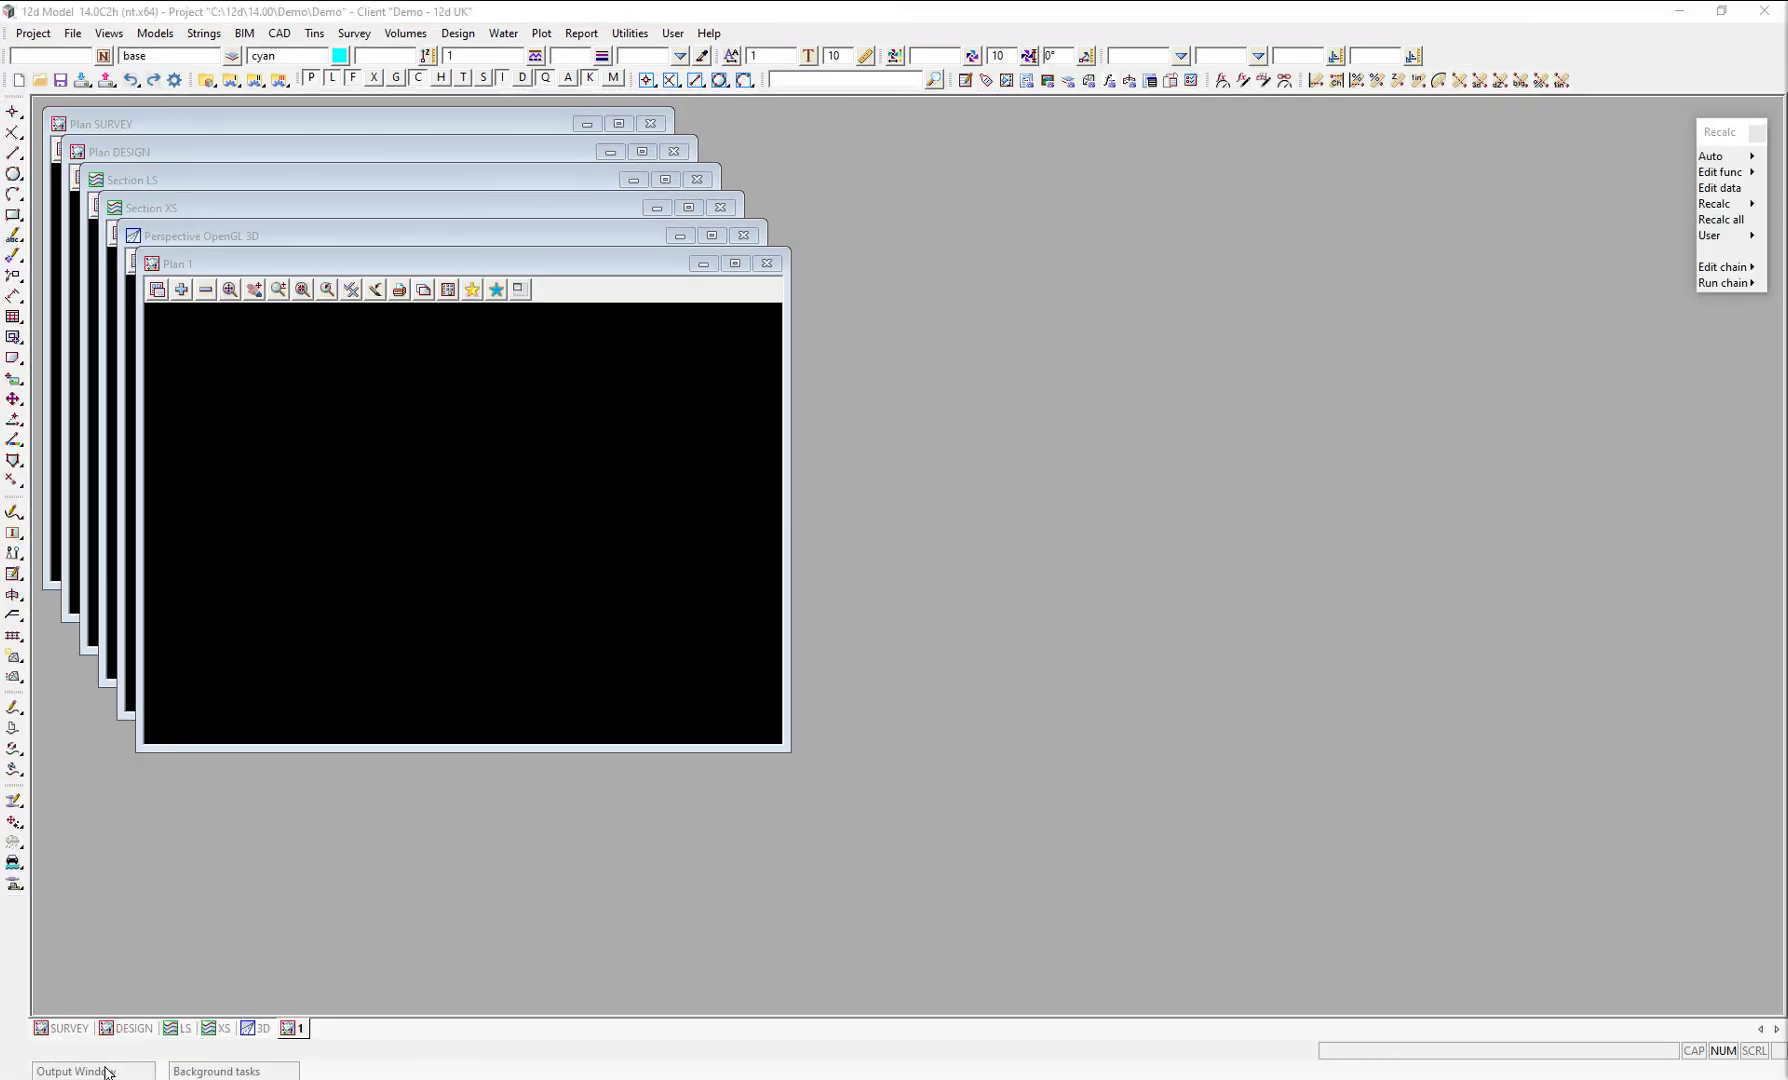
# Examine the 12d Model startup log for the environment configuration, dongle configuration and nodes file in use
pyautogui.click(110, 1070)
pyautogui.click(35, 651)
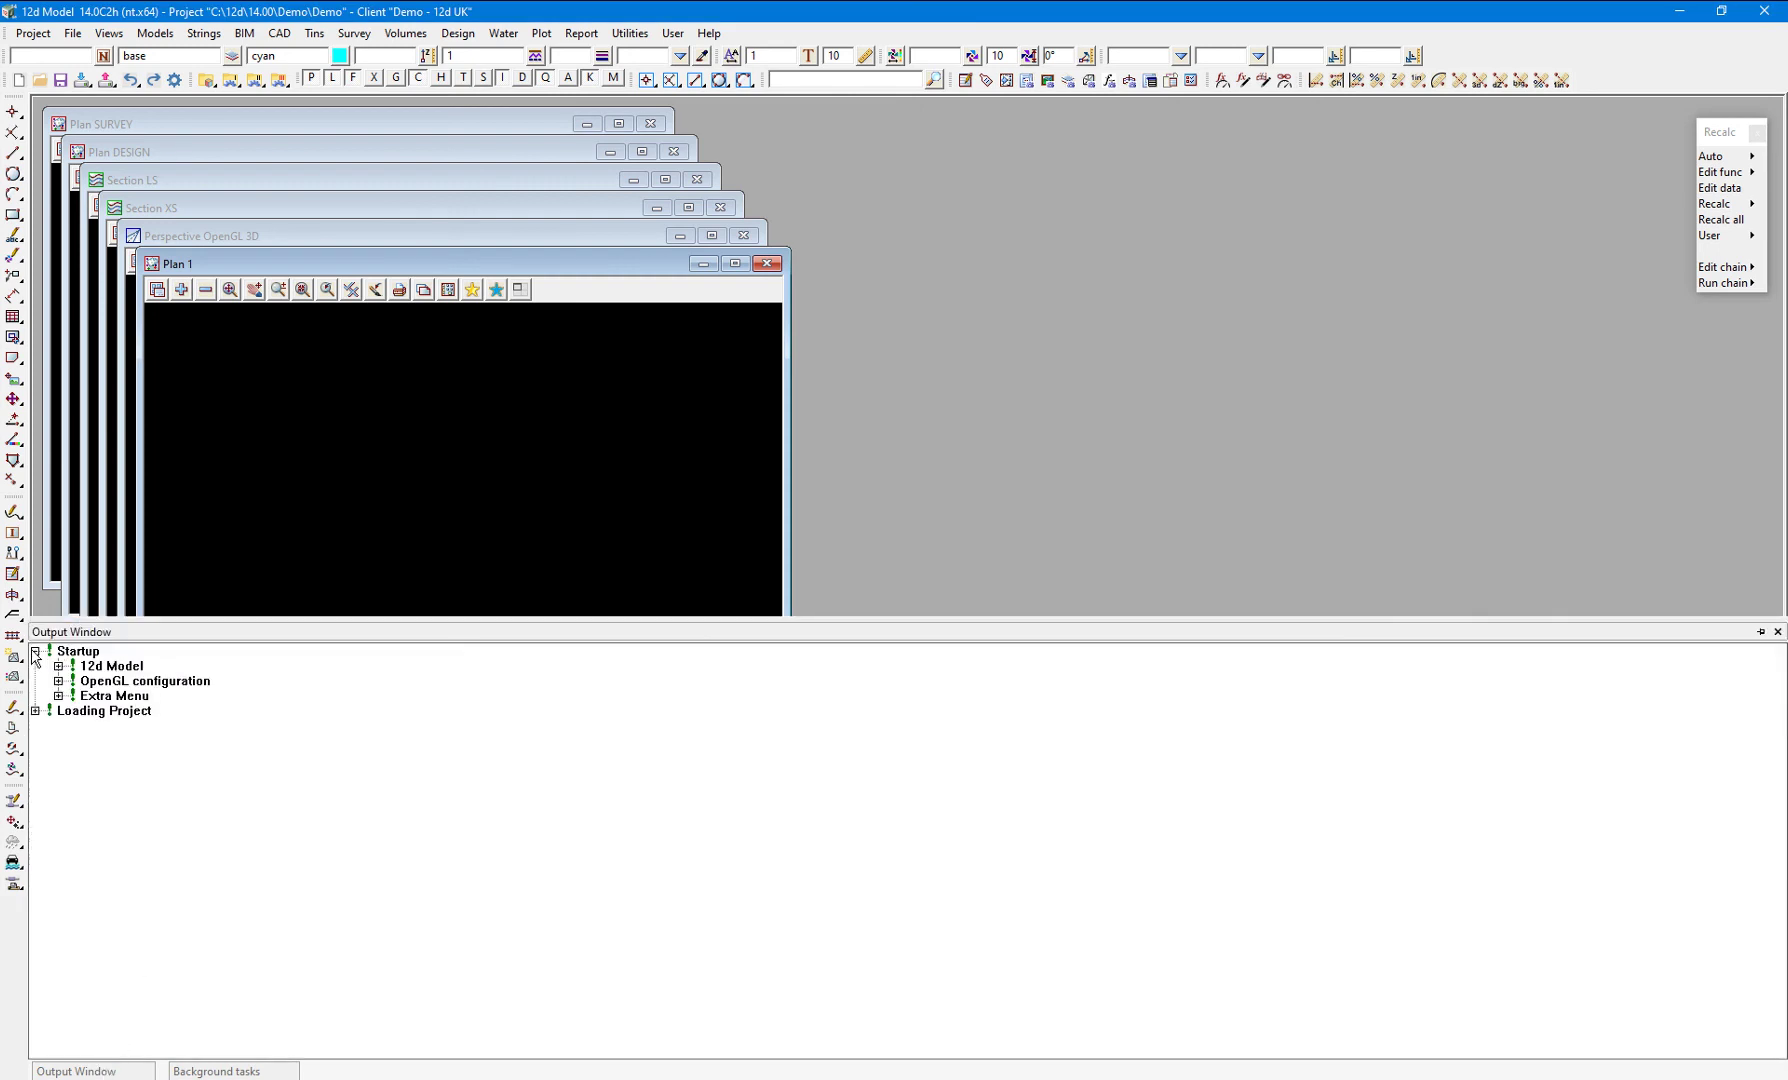
pyautogui.click(58, 666)
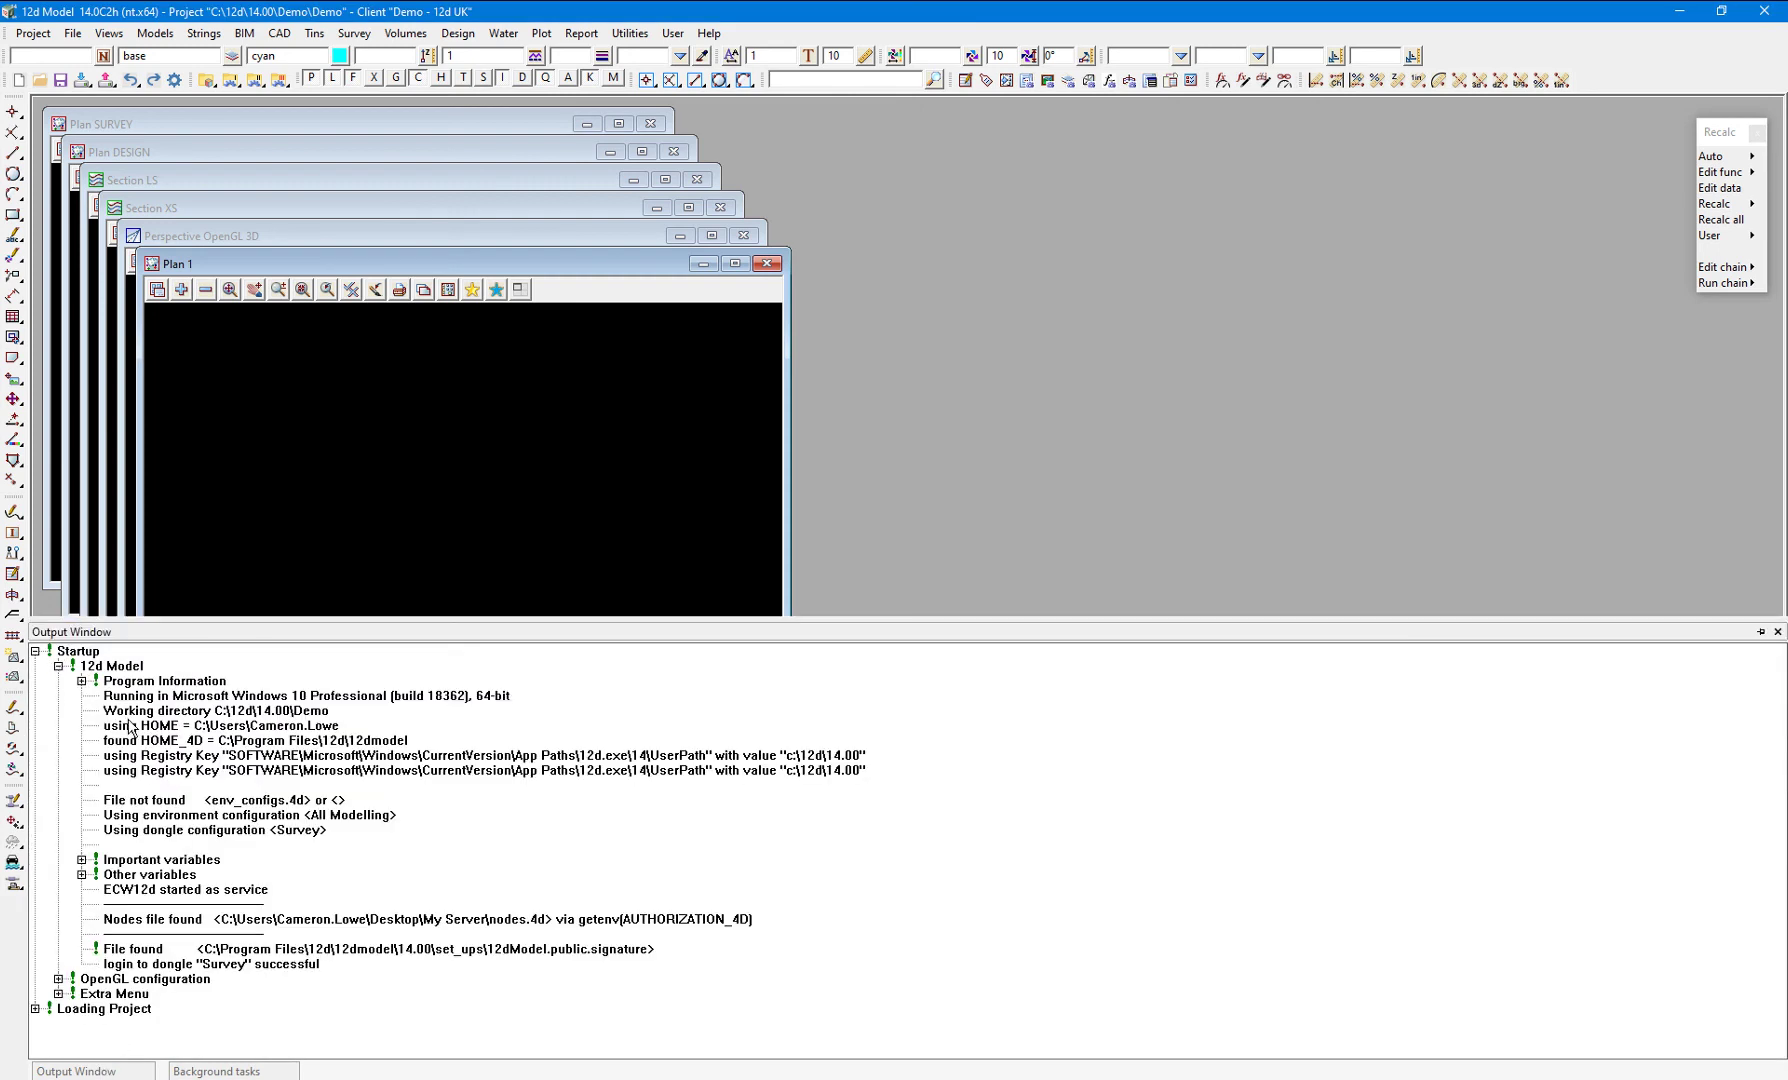
pyautogui.click(192, 820)
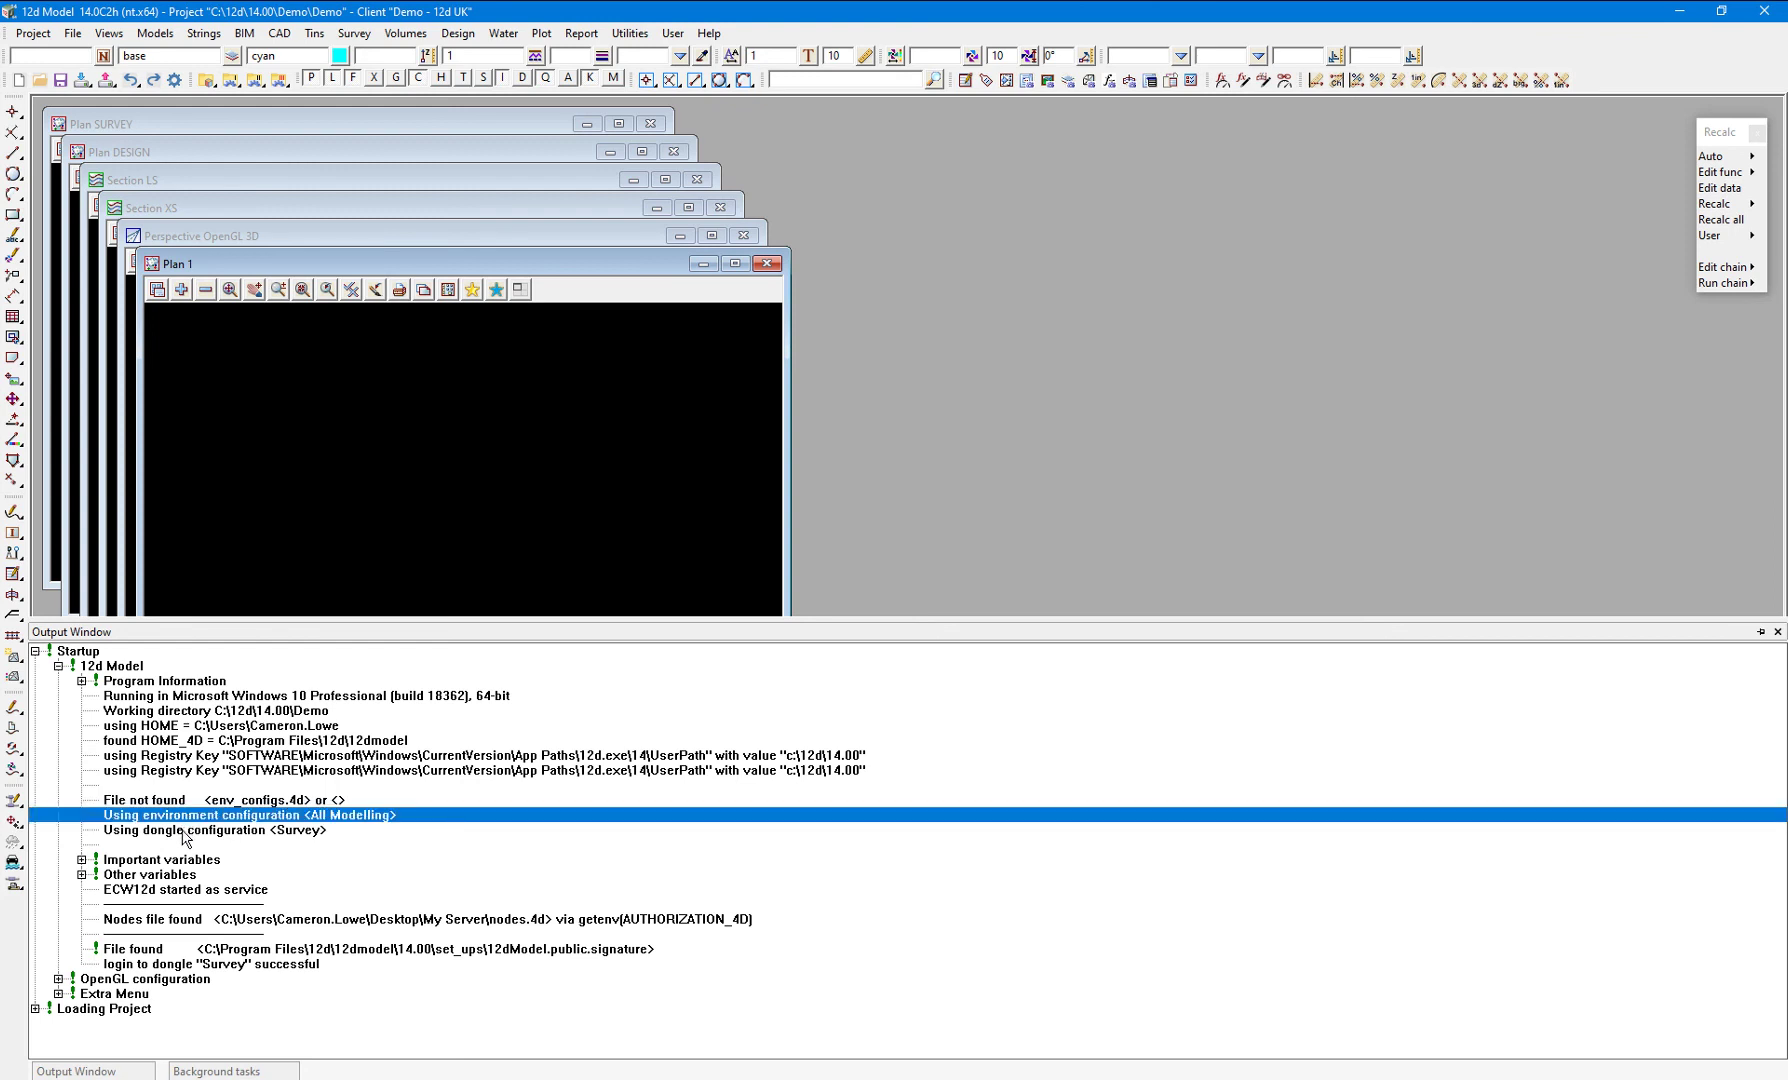
pyautogui.click(184, 831)
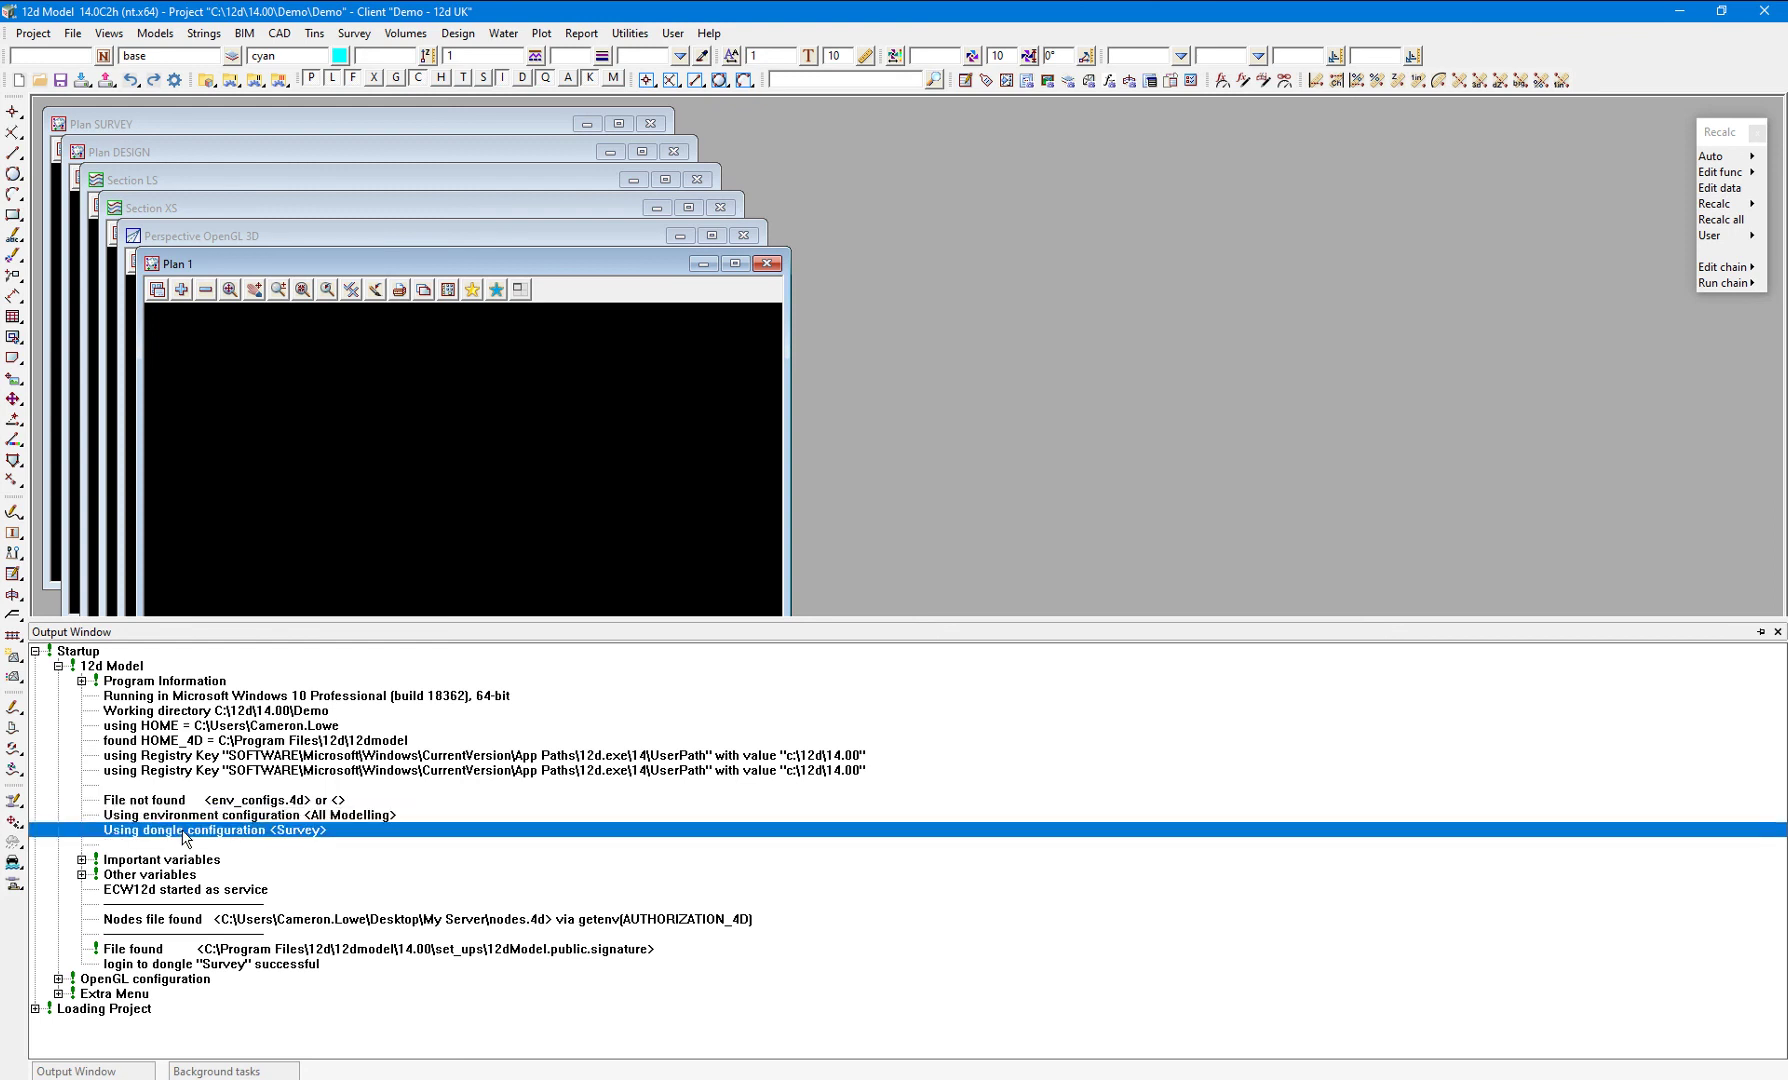
pyautogui.click(173, 920)
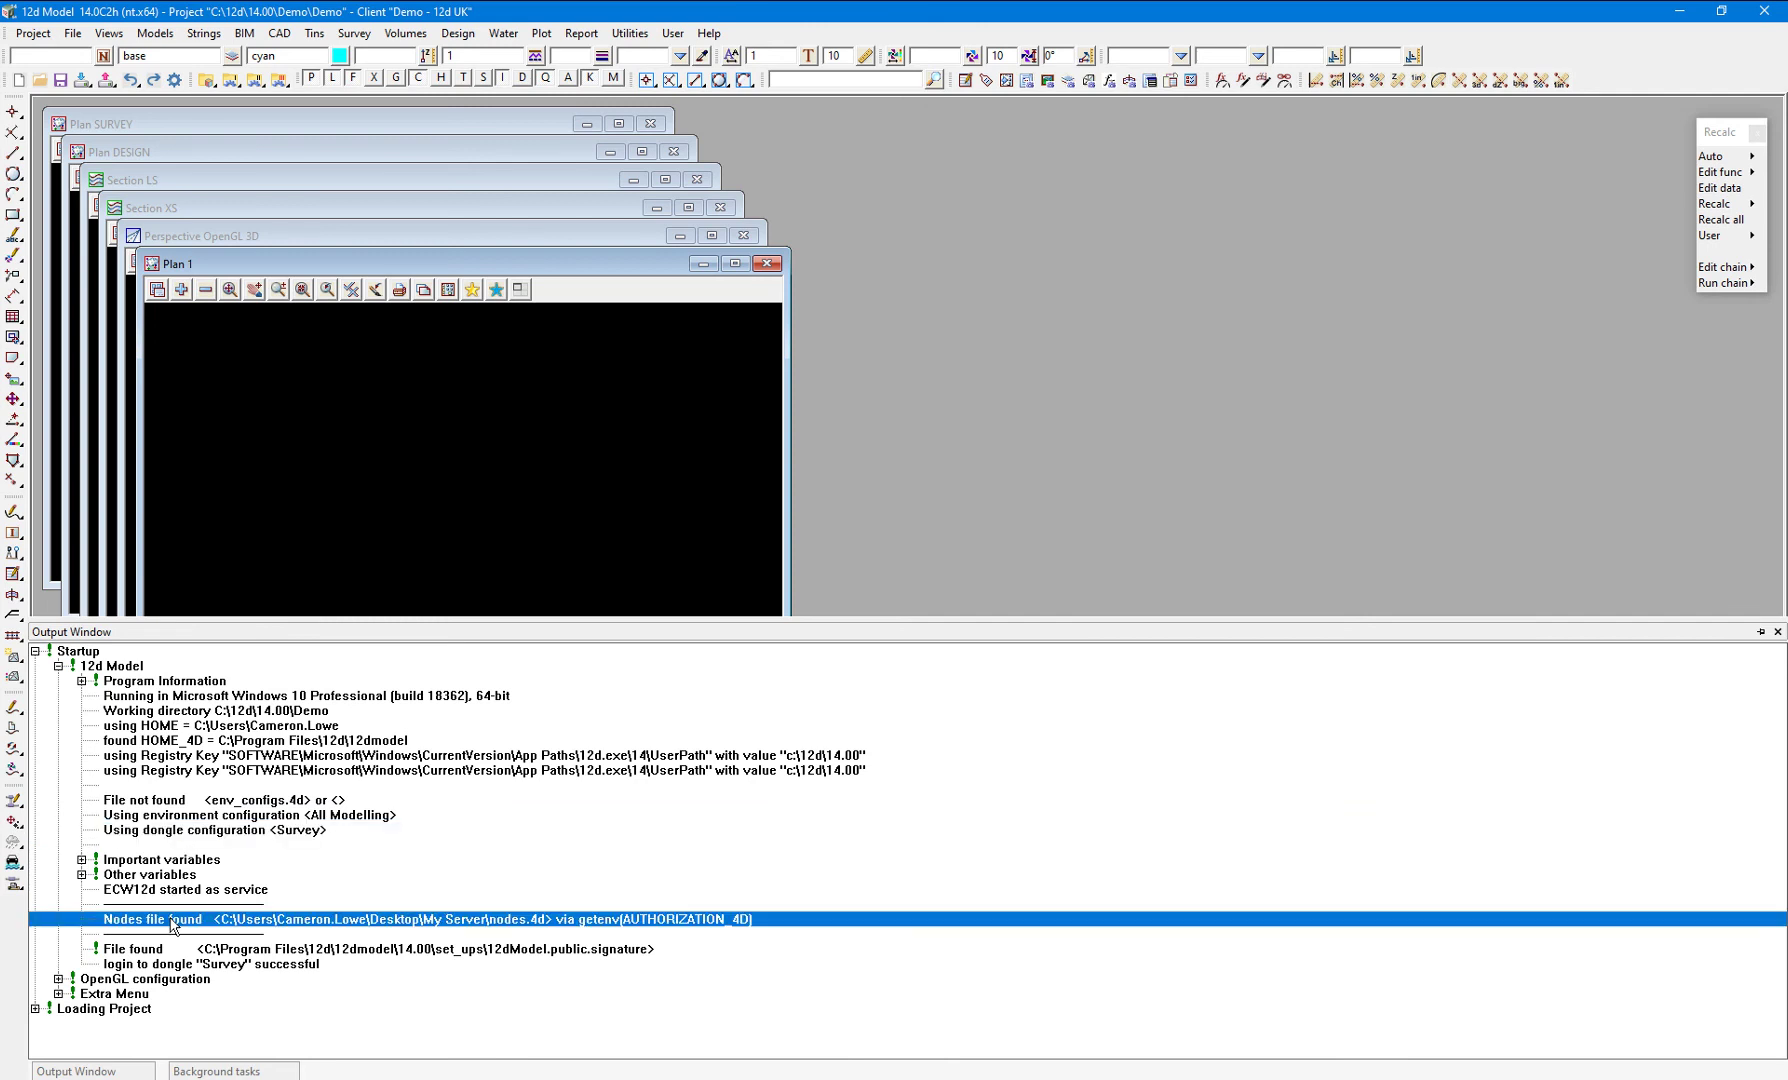
# View the 12d Model authorization information and compare its dongle ID with the Surveying entry in the Dongles Purposes file in Notepad++
pyautogui.click(714, 35)
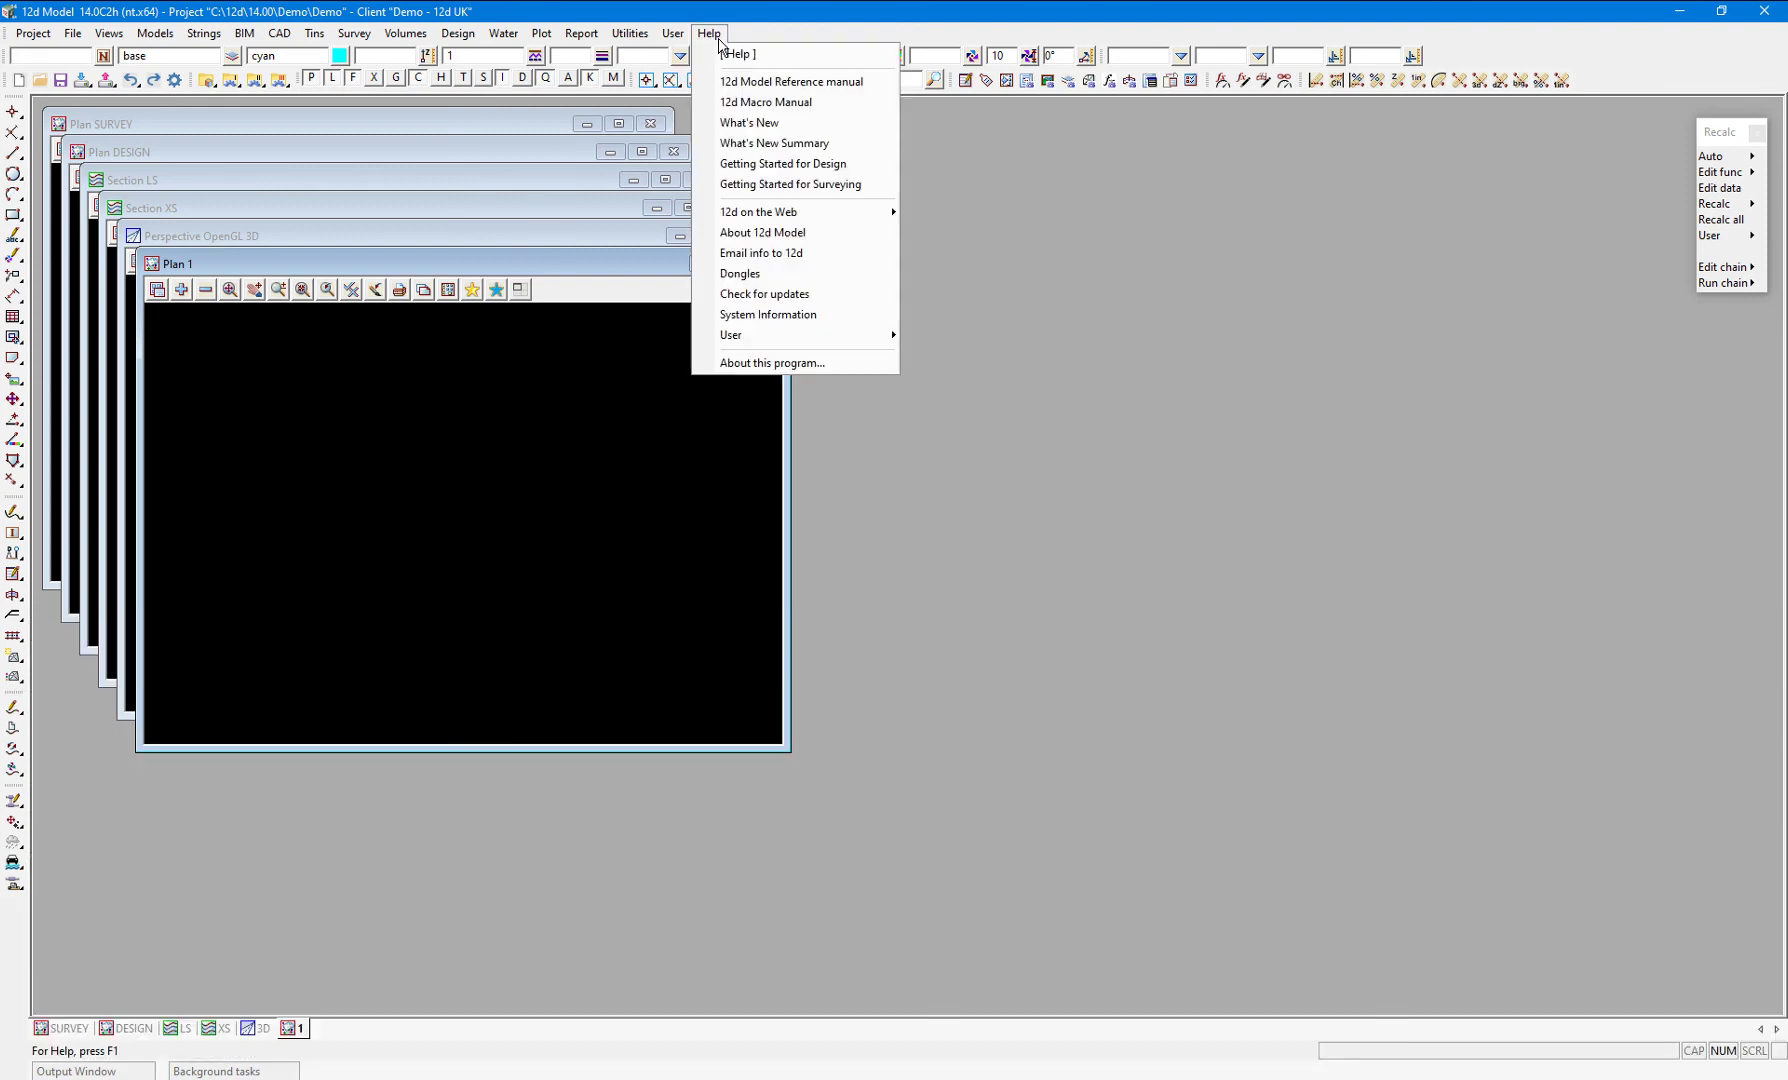
pyautogui.click(718, 233)
pyautogui.moveTo(886, 258); pyautogui.dragTo(463, 313)
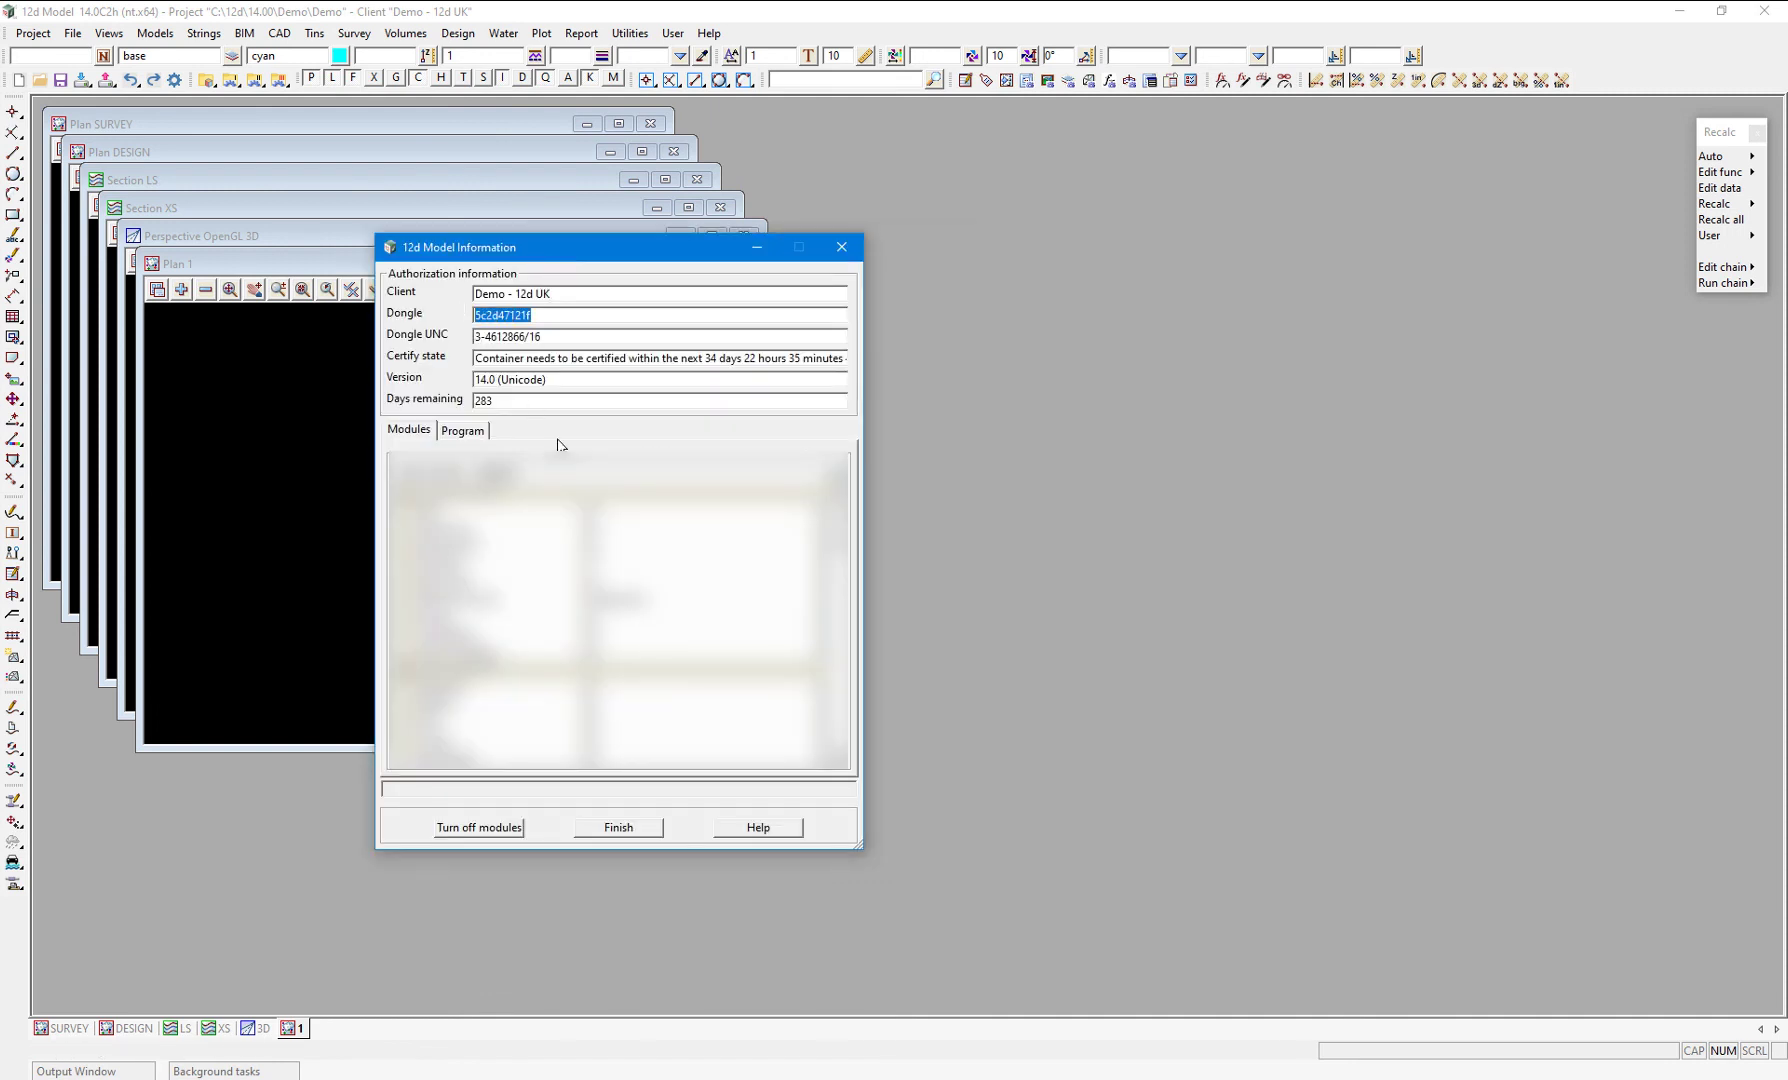
pyautogui.click(828, 1078)
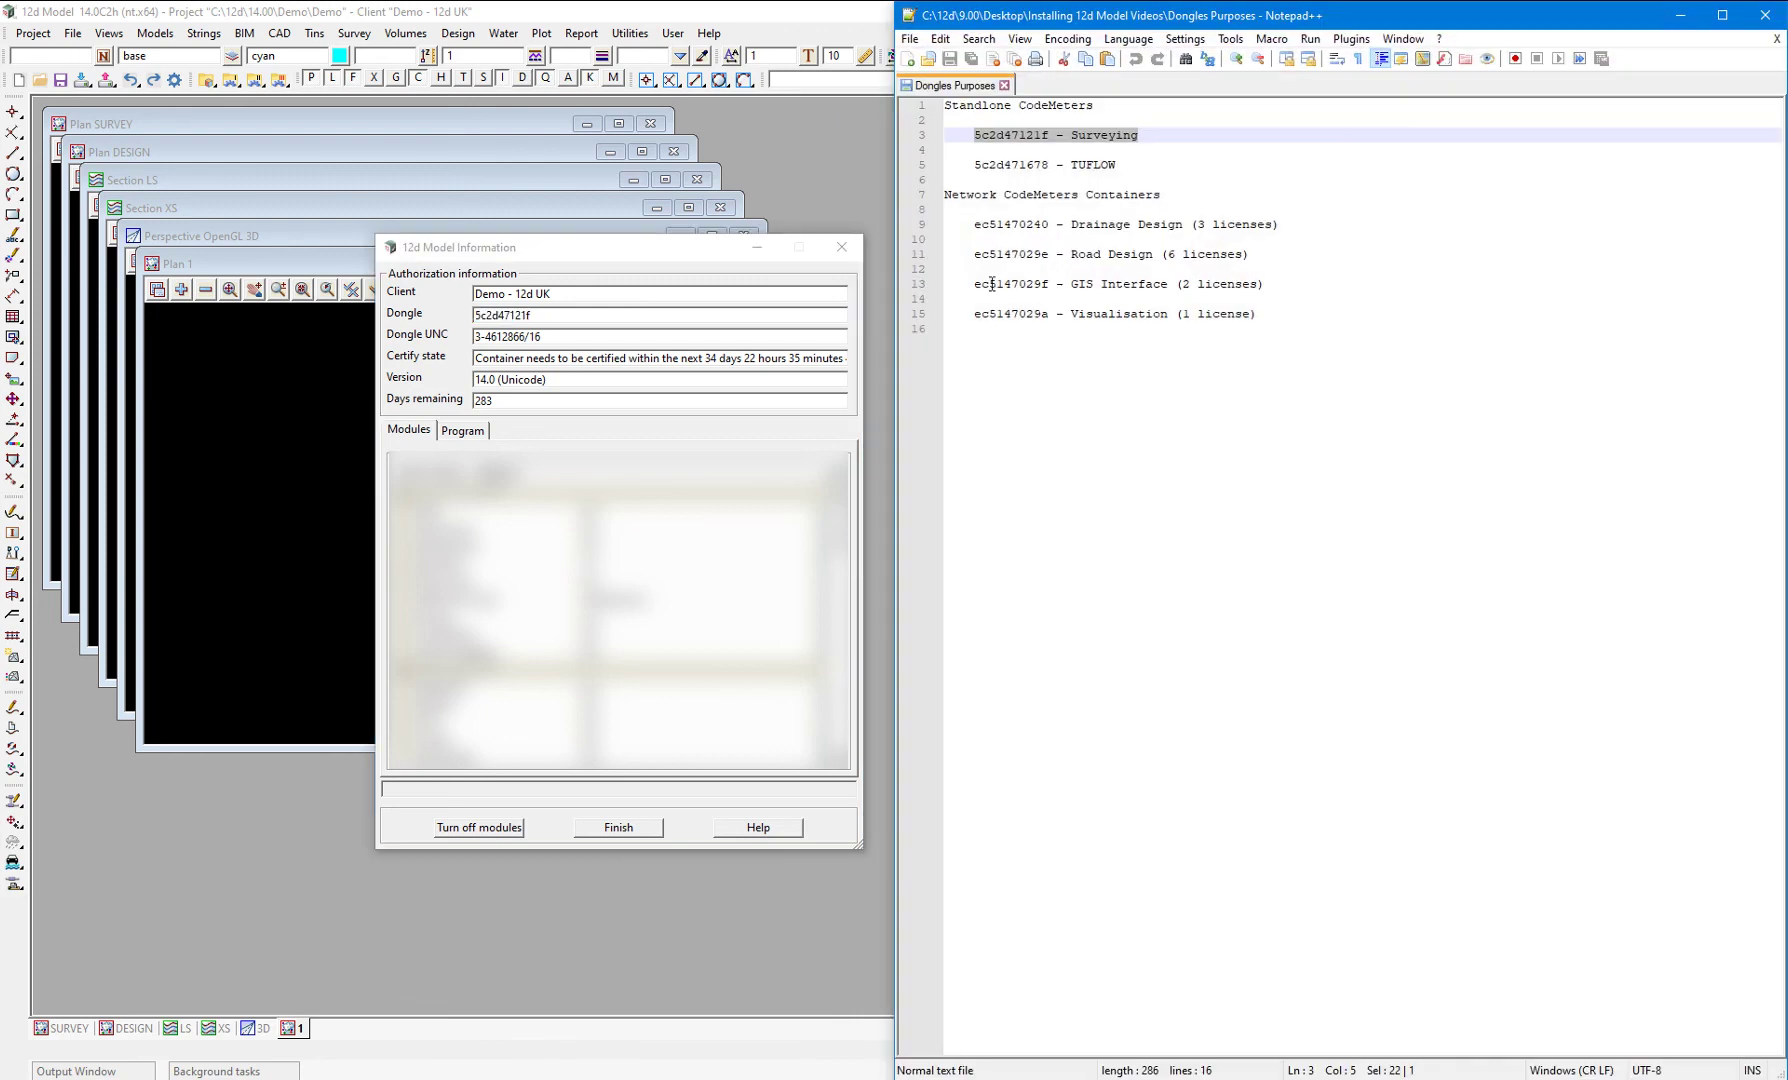
pyautogui.click(1145, 134)
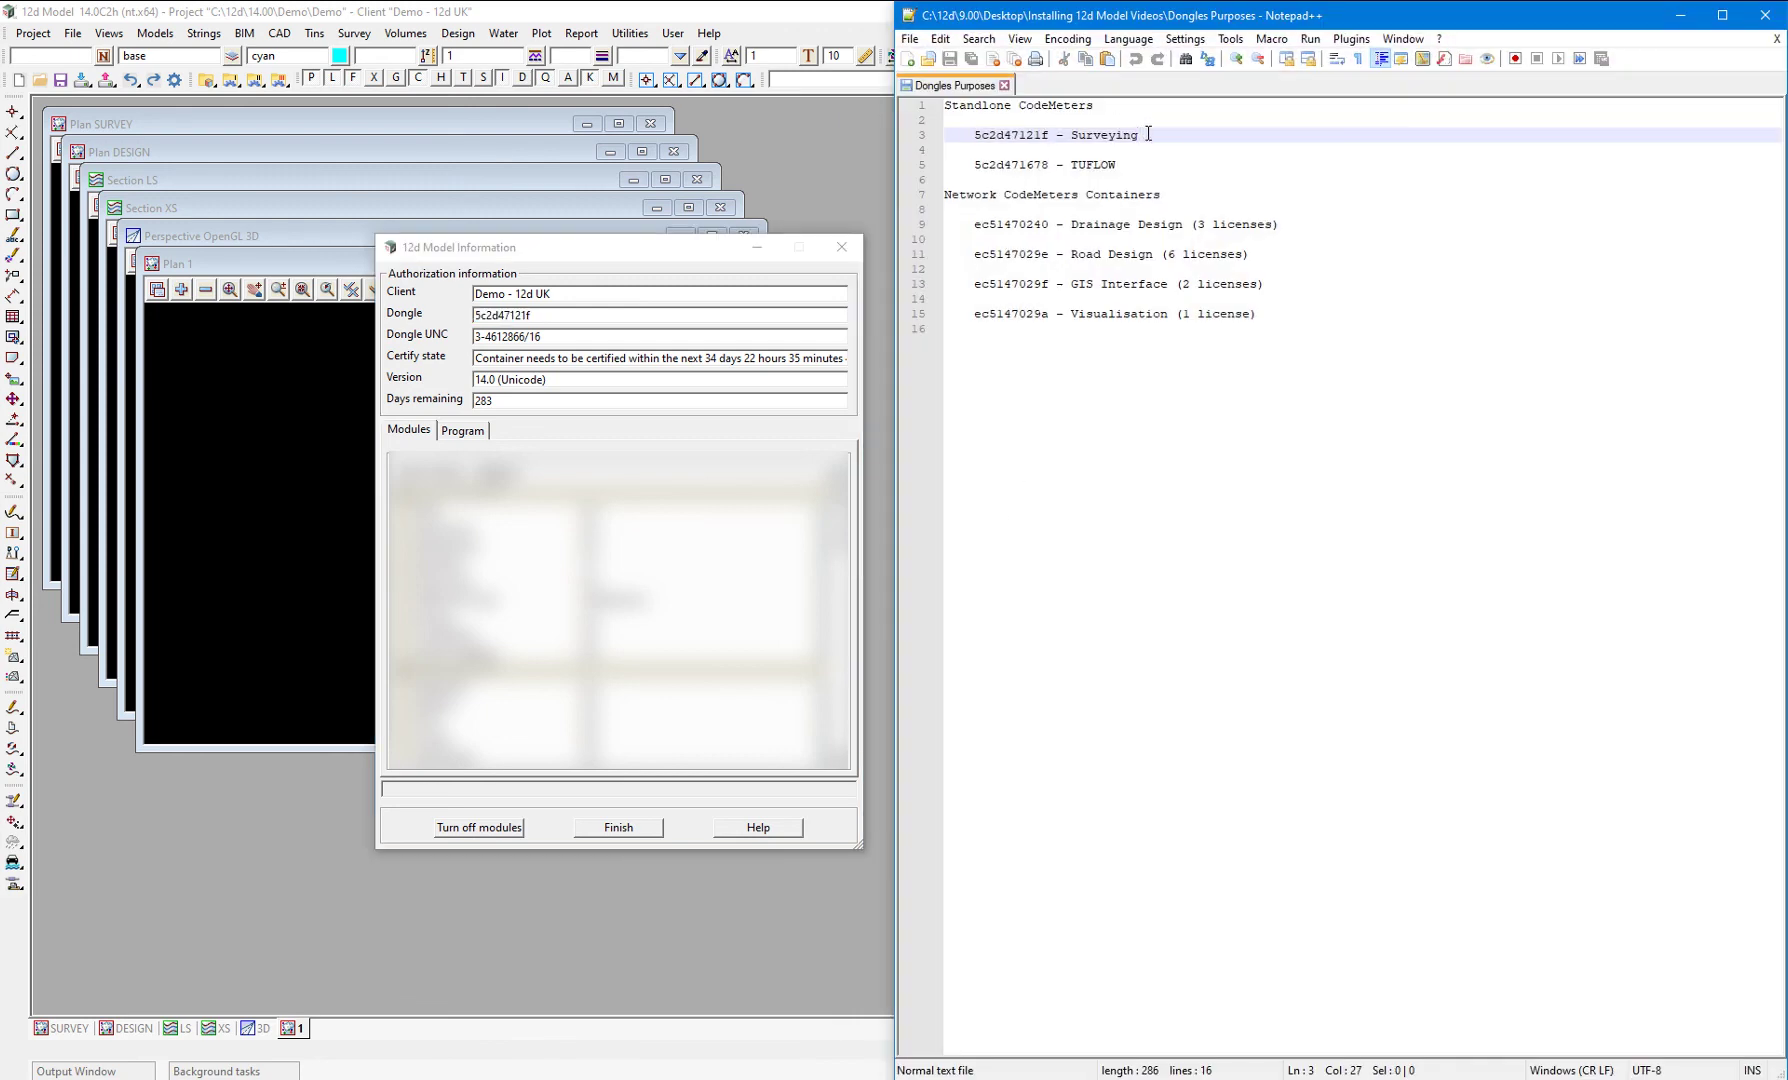